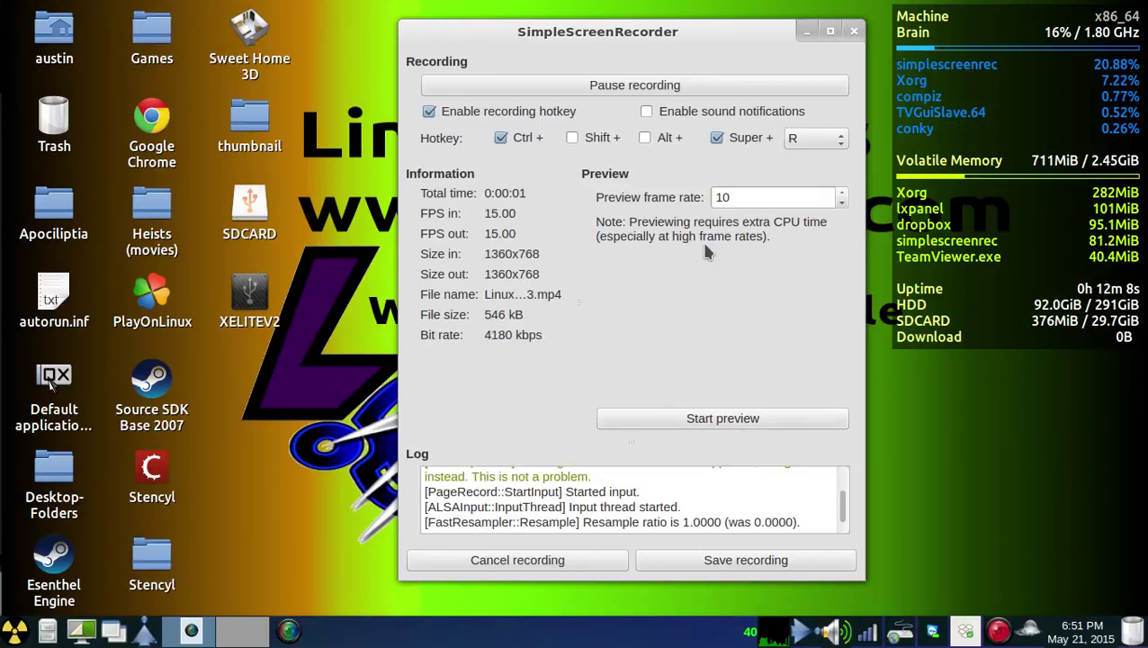
Hide the SimpleScreenRecorder window to the tray without stopping the recording
left_click(854, 32)
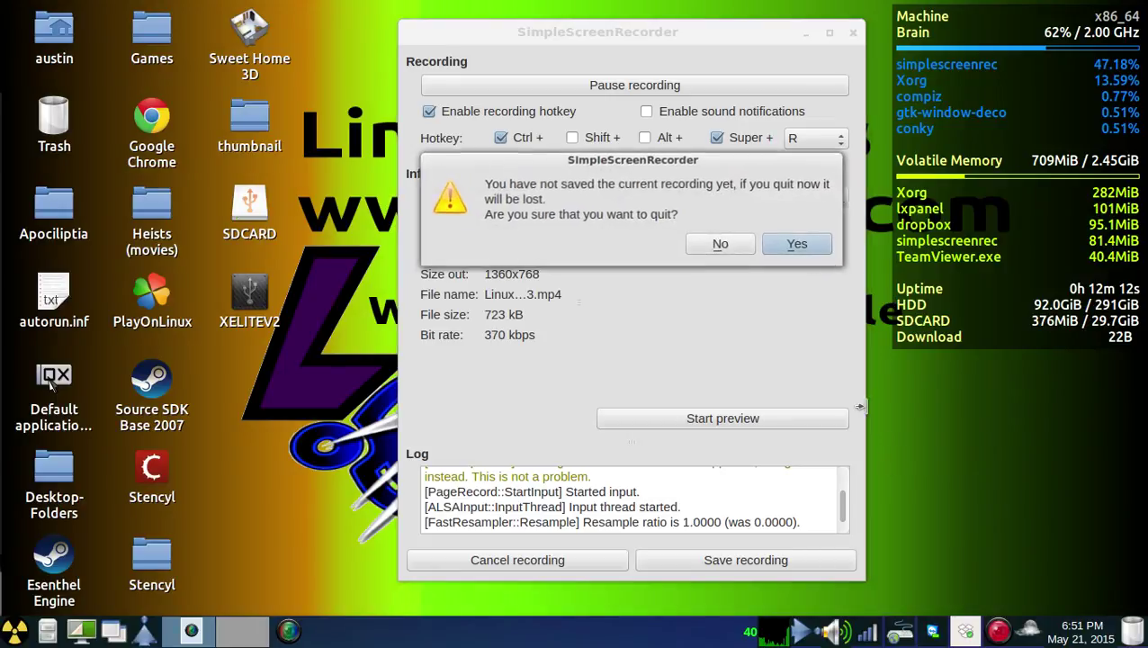
left_click(719, 245)
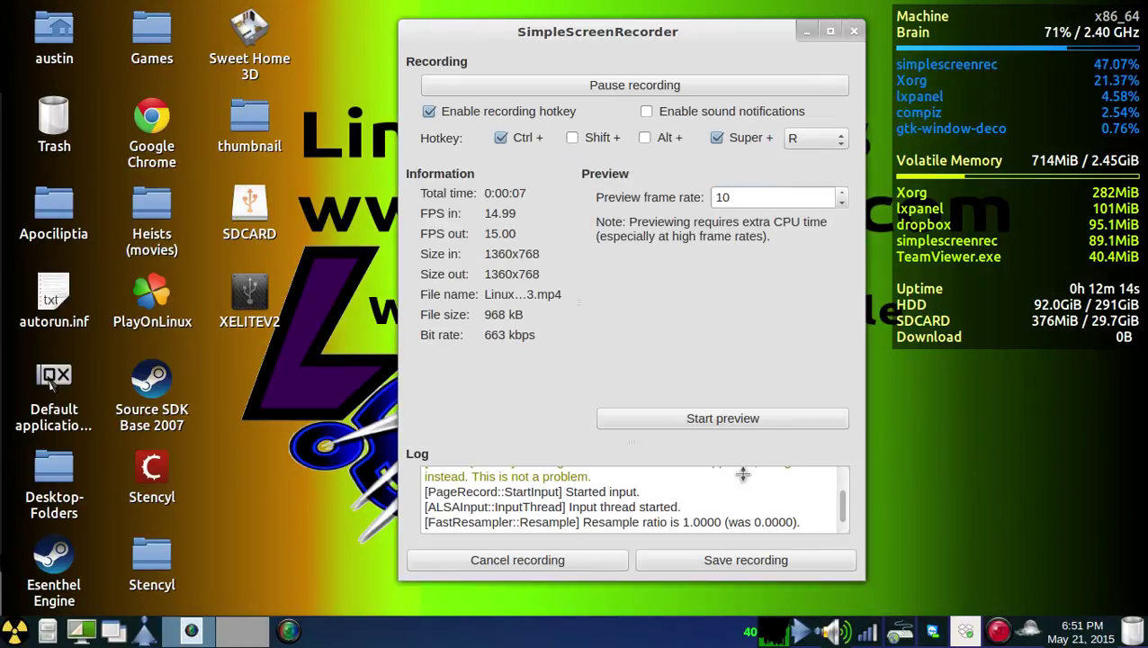
left_click(807, 31)
right_click(998, 630)
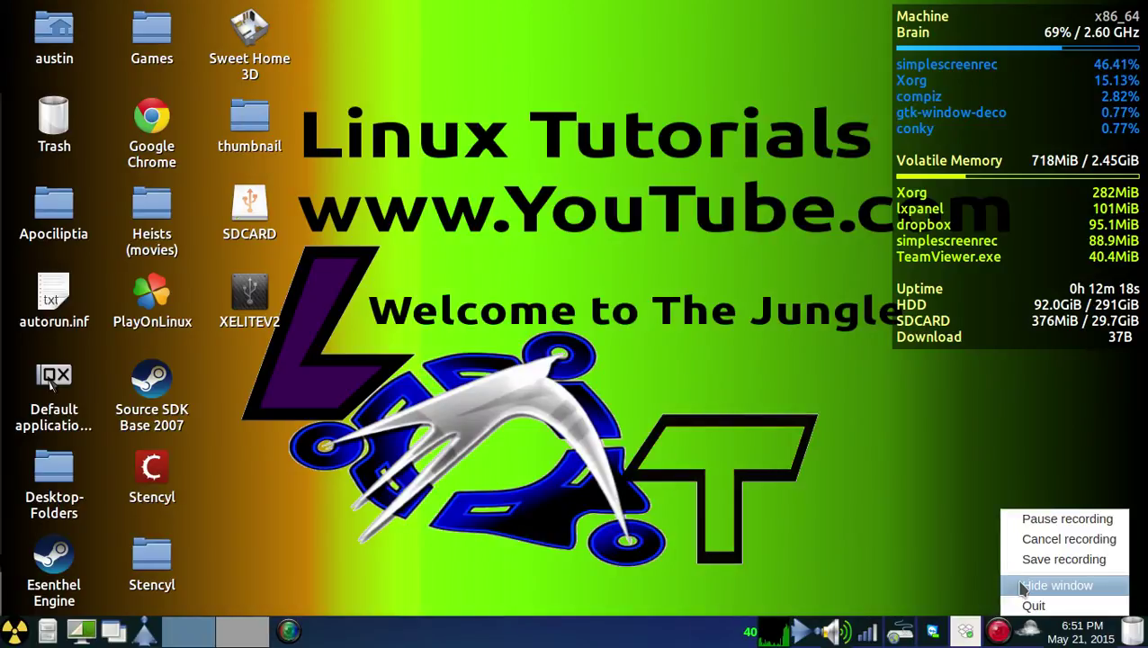
left_click(1024, 589)
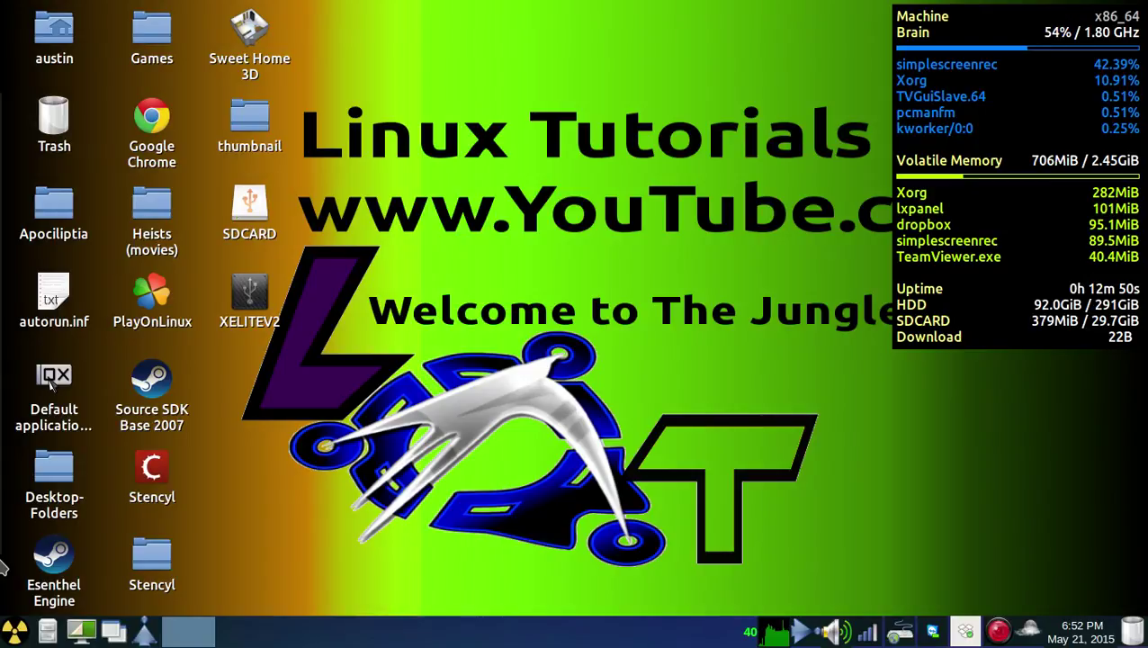
Open a ROXTerm terminal window with Ctrl+Alt+T
key("ctrl+alt+t")
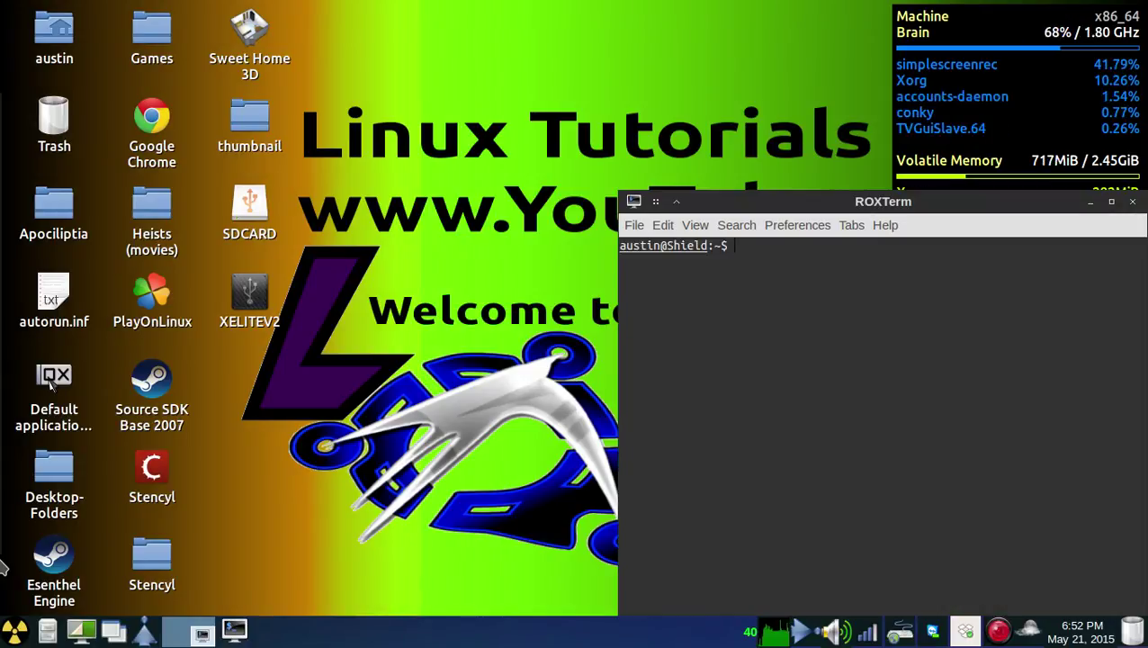
Begin typing 'sudo apt-get' at the ROXTerm prompt
type("sudo ")
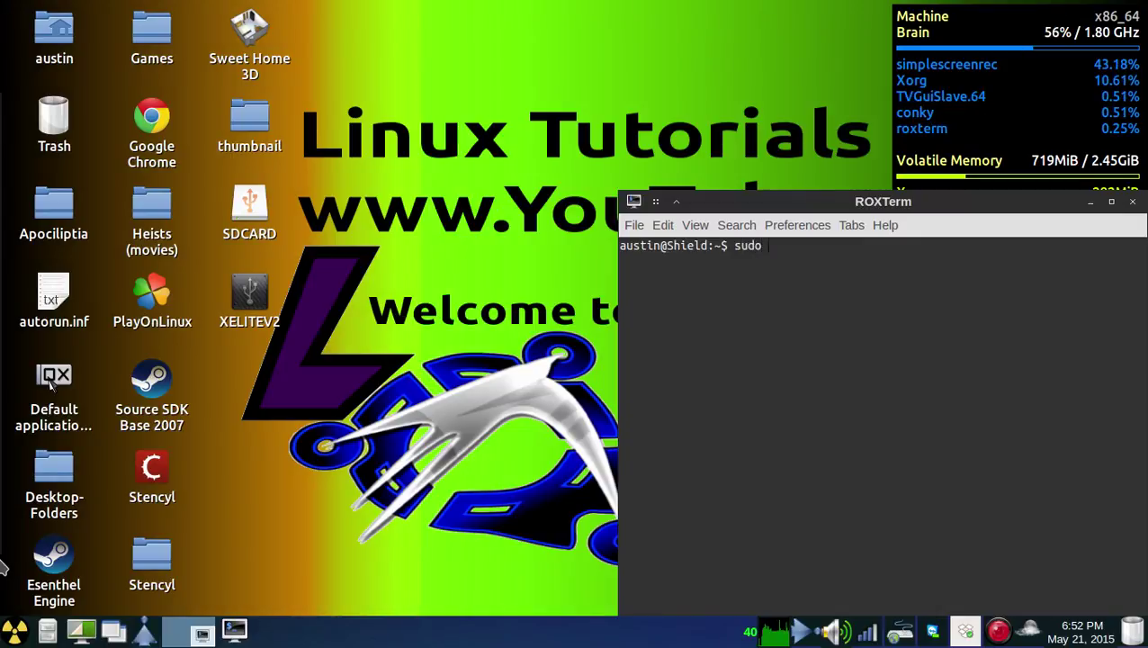
type("apt")
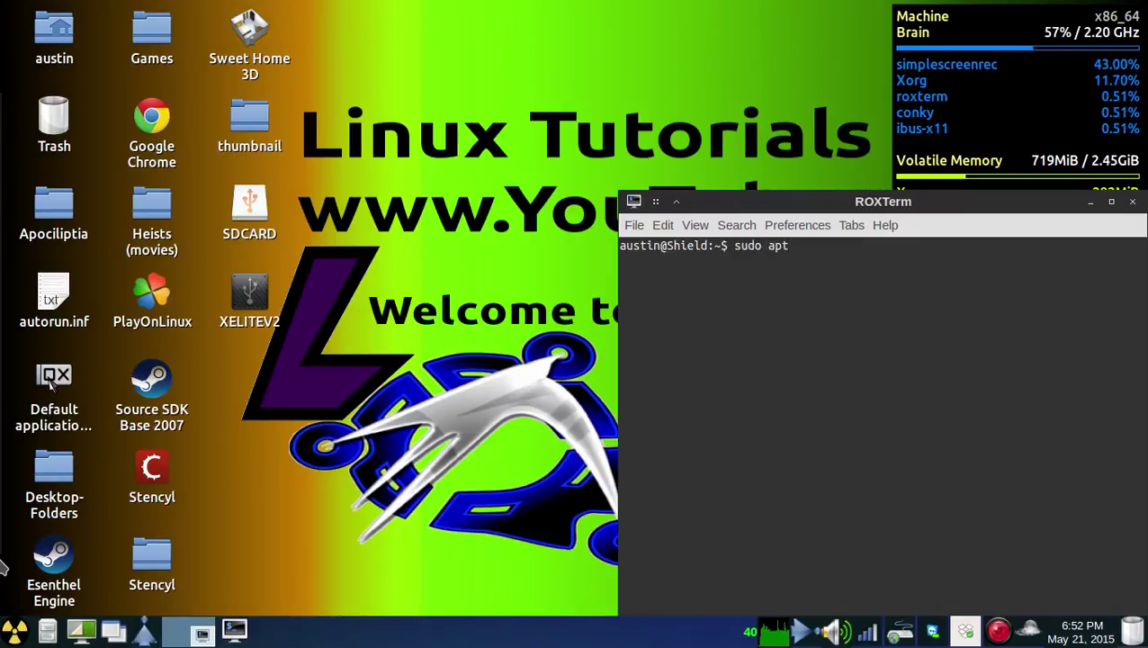
type("-get")
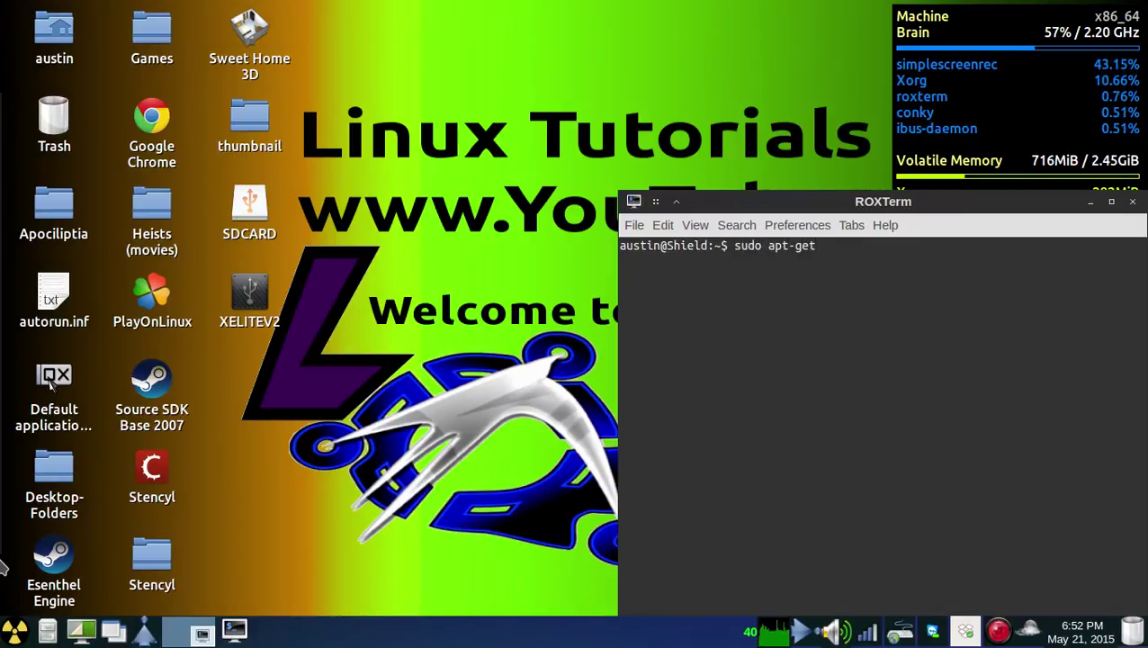
mouse_move(2, 558)
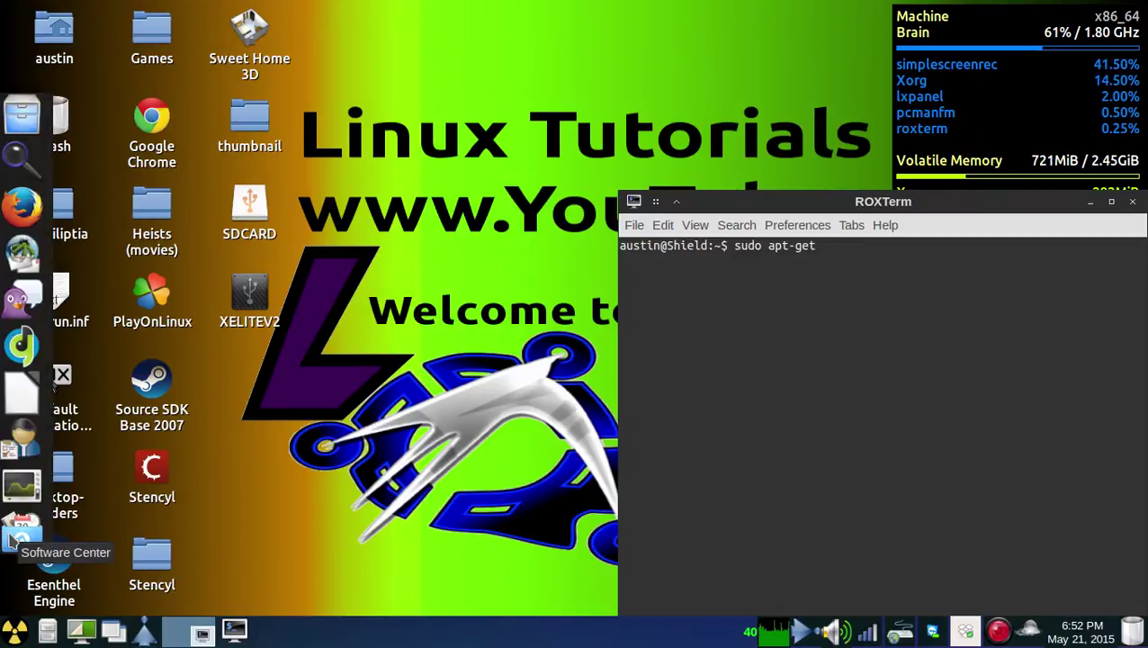
Search Lubuntu Software Center for 'compiz' and confirm the Compiz package is compiz-core
left_click(11, 540)
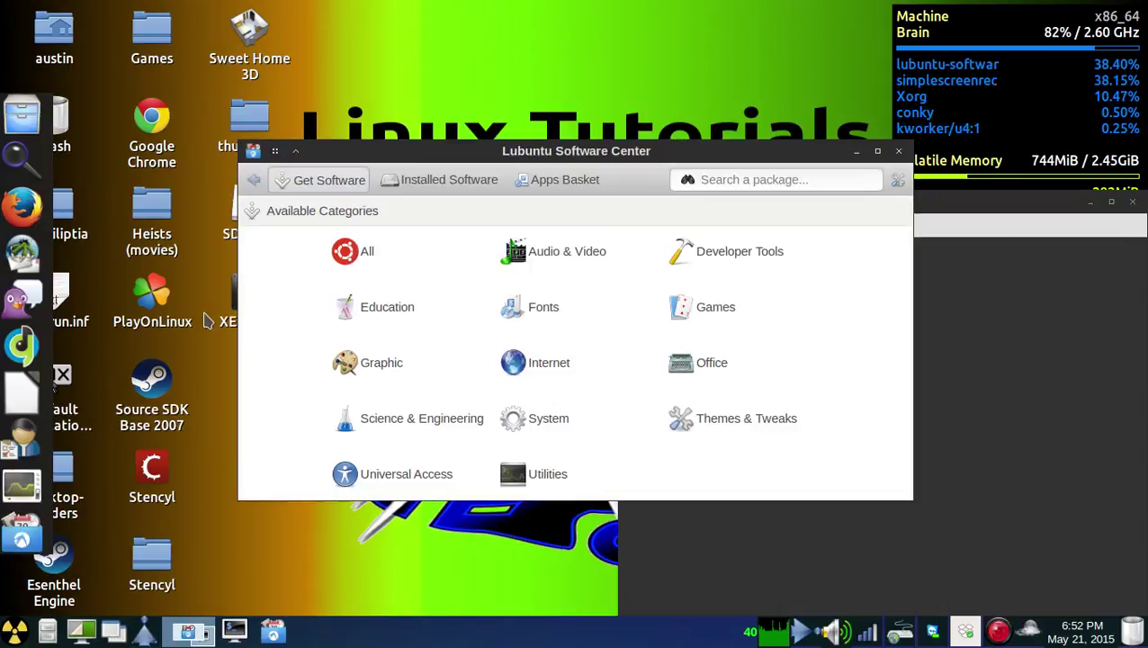
left_click(708, 182)
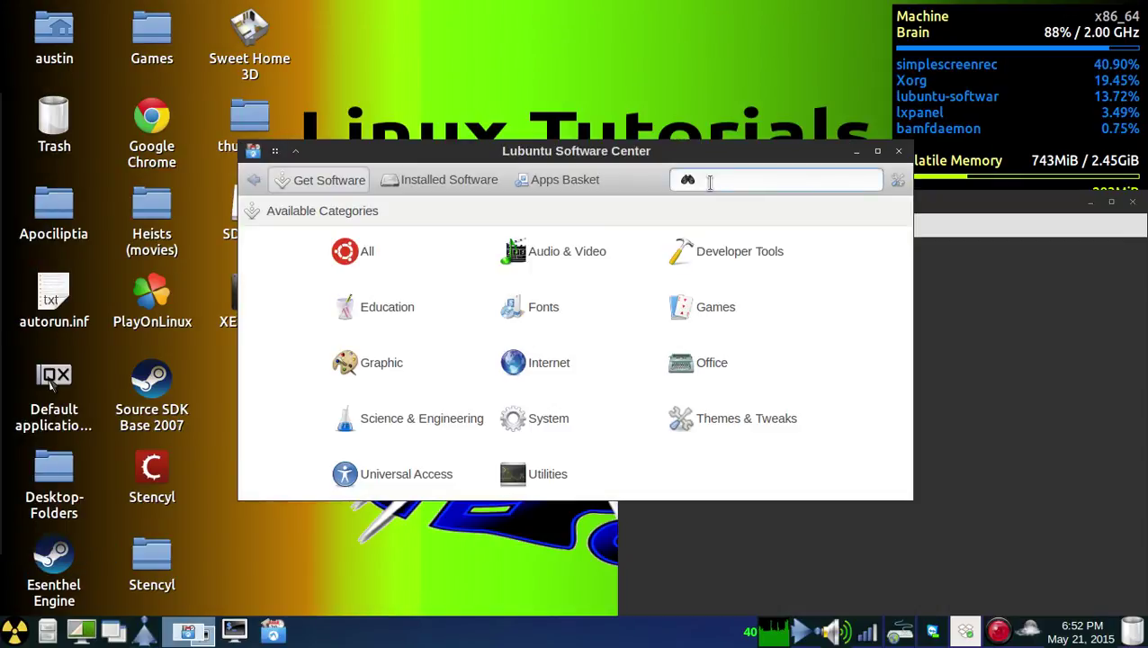
type("compiz")
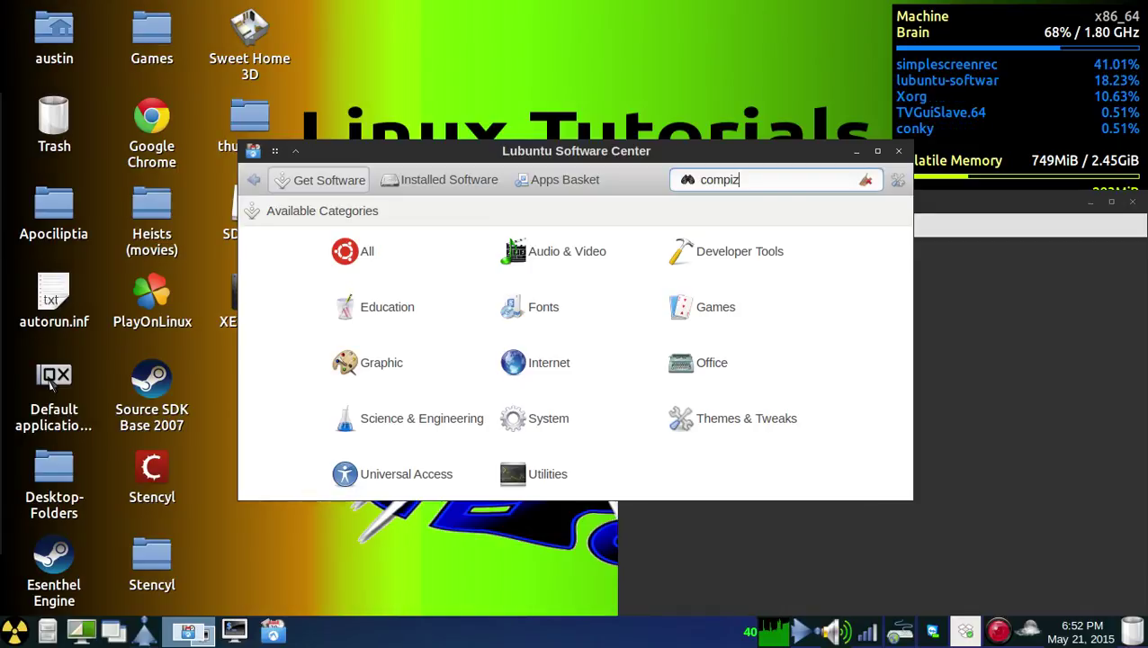
key("Return")
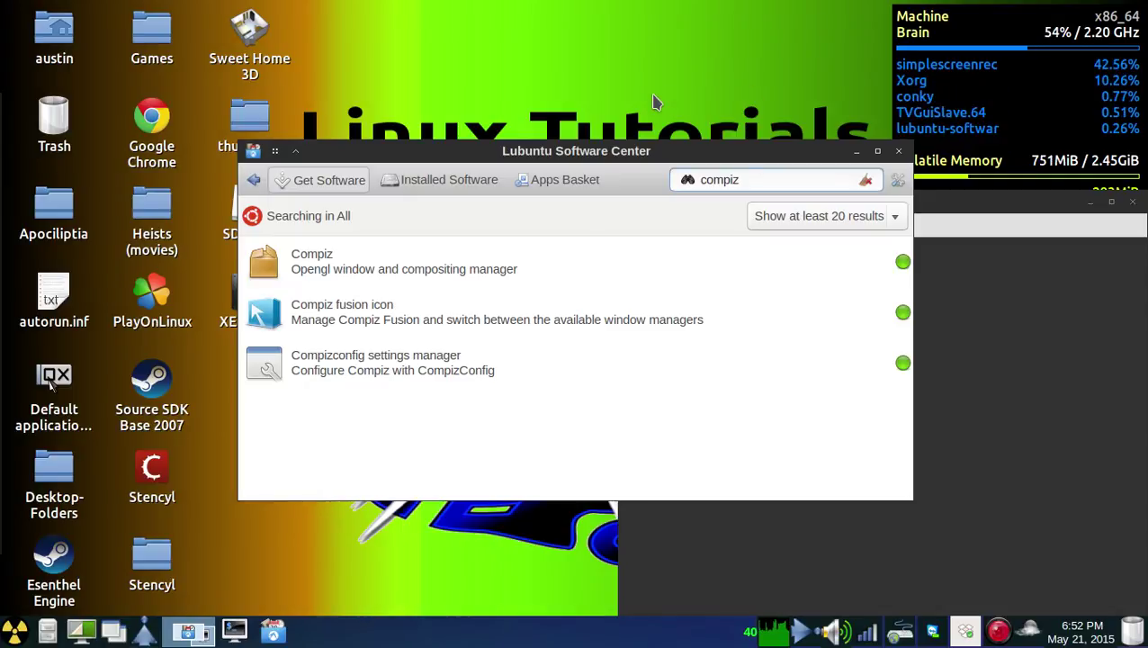
left_click(441, 268)
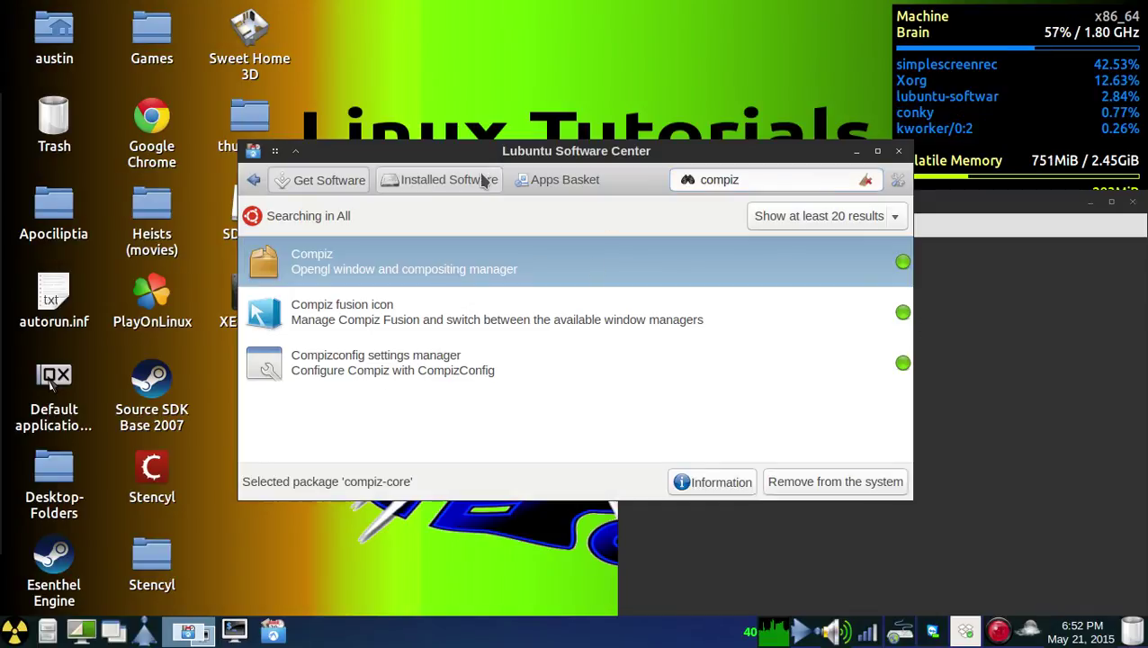
left_click_drag(489, 150, 317, 101)
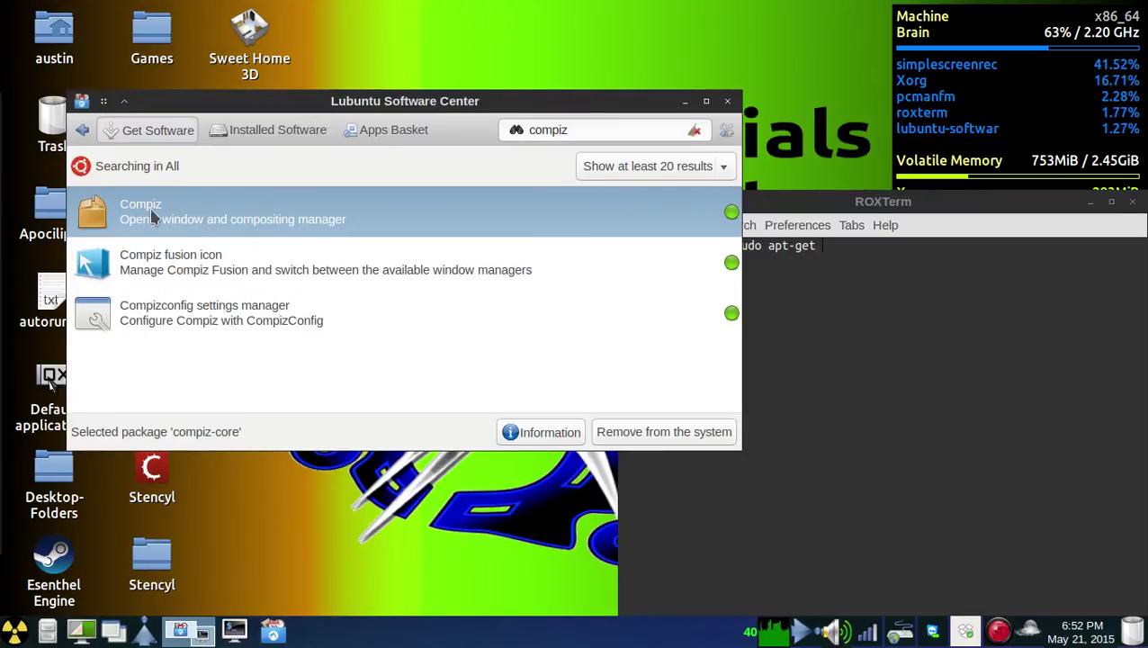
left_click(824, 286)
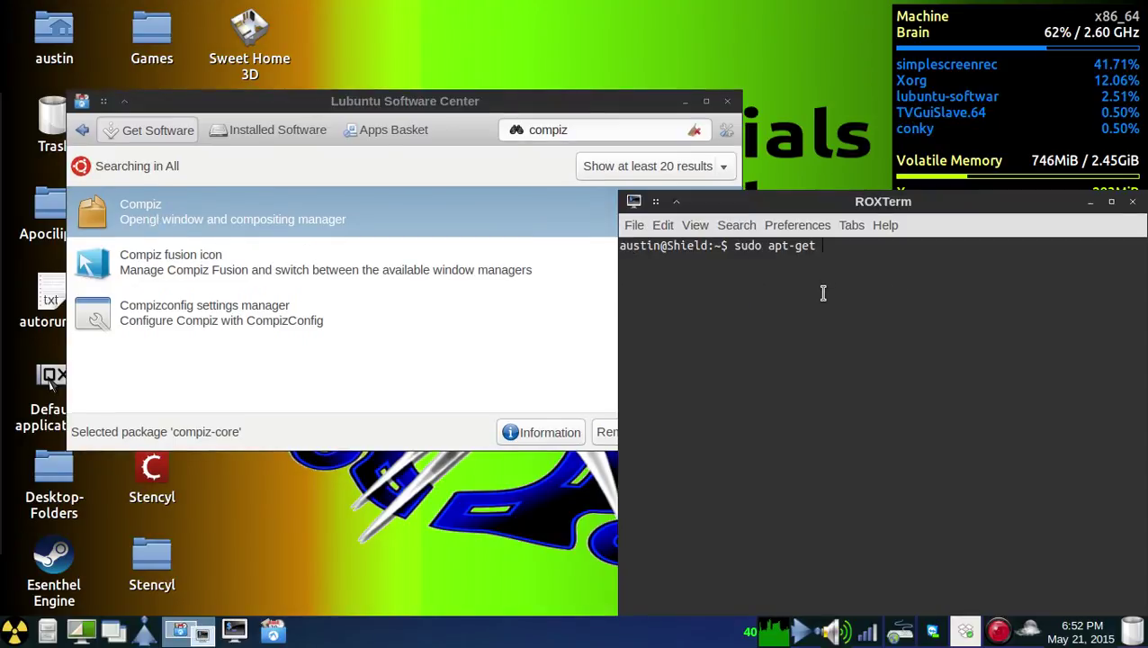
Append compiz-core, fusion-icon and ccsm to the command, checking each name in Software Center
type("compiz")
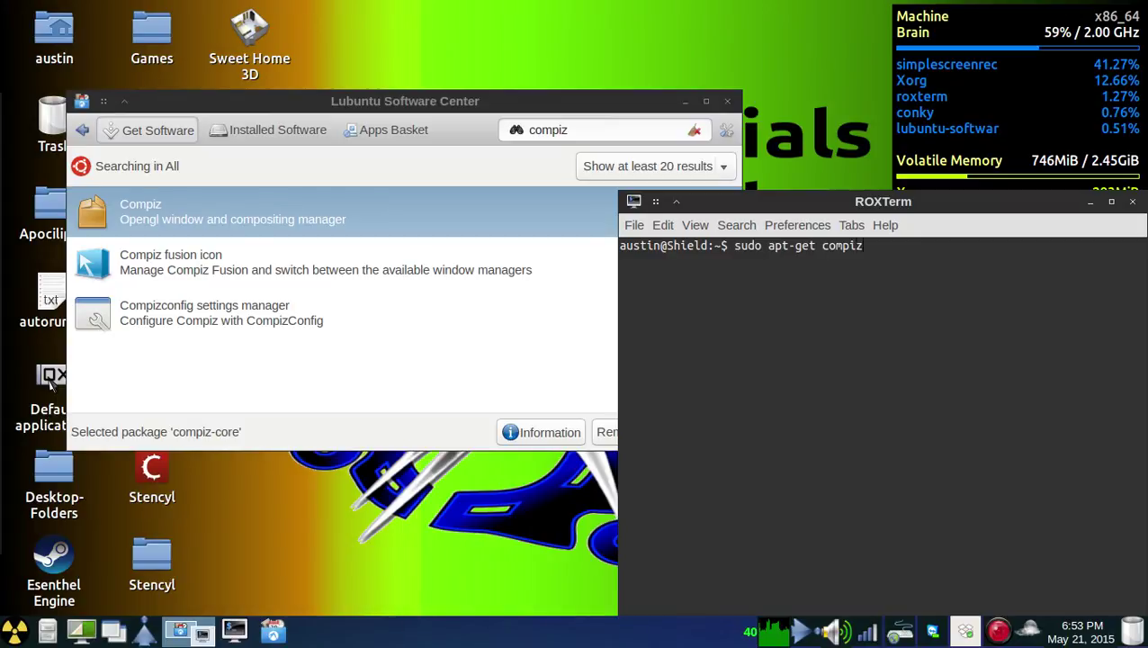
type("-core")
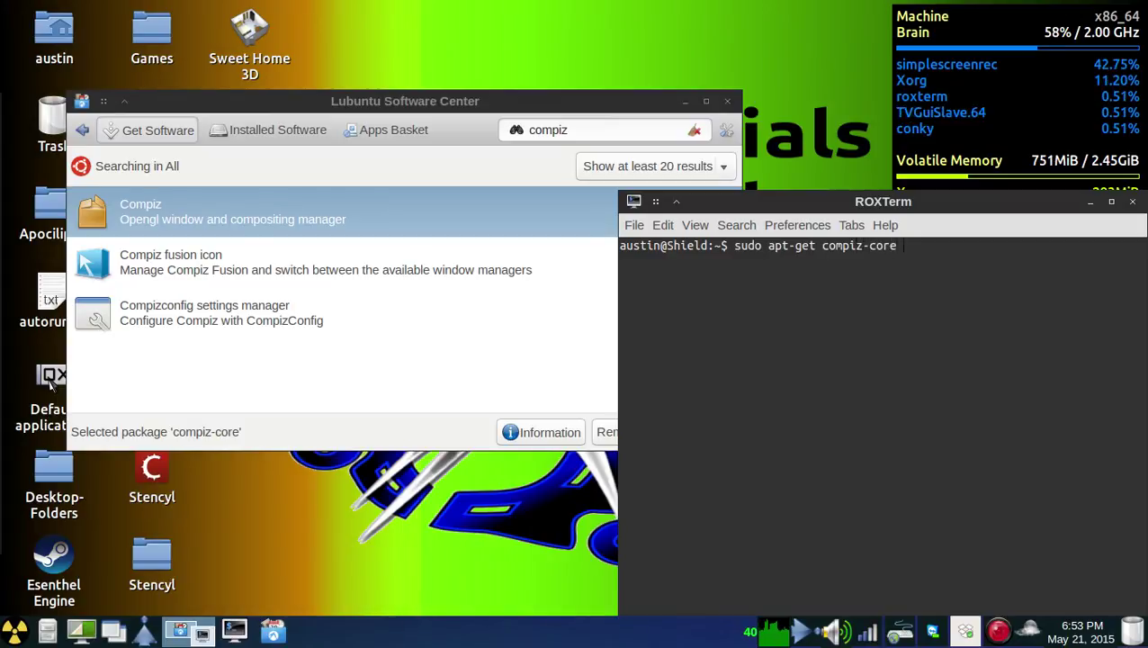
left_click(261, 269)
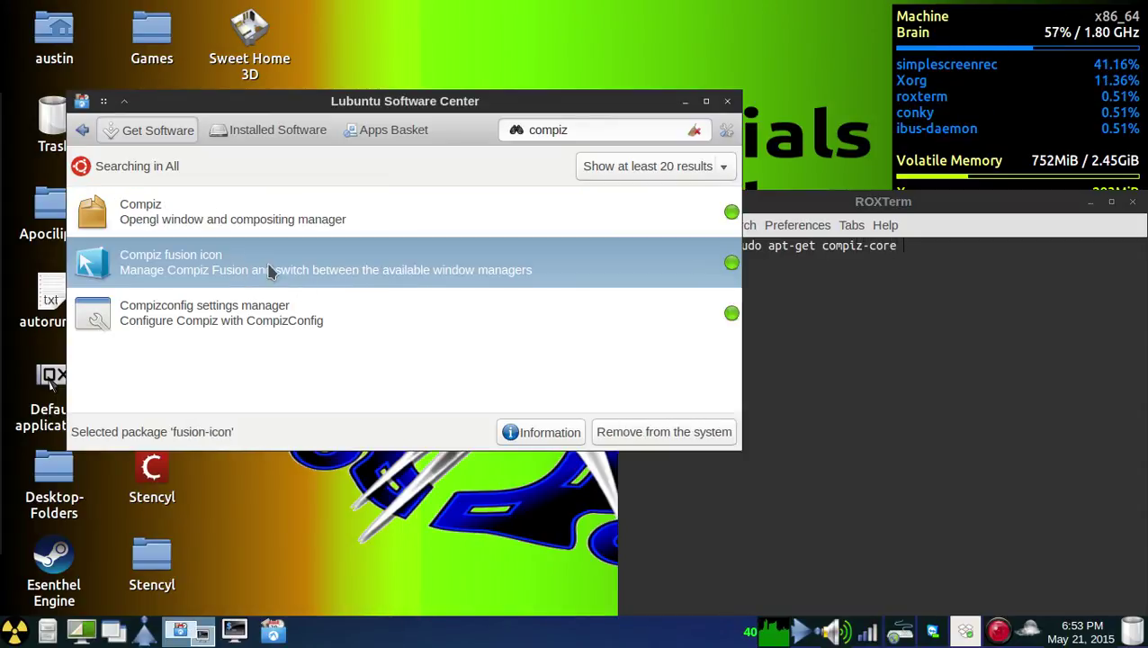
left_click(1006, 347)
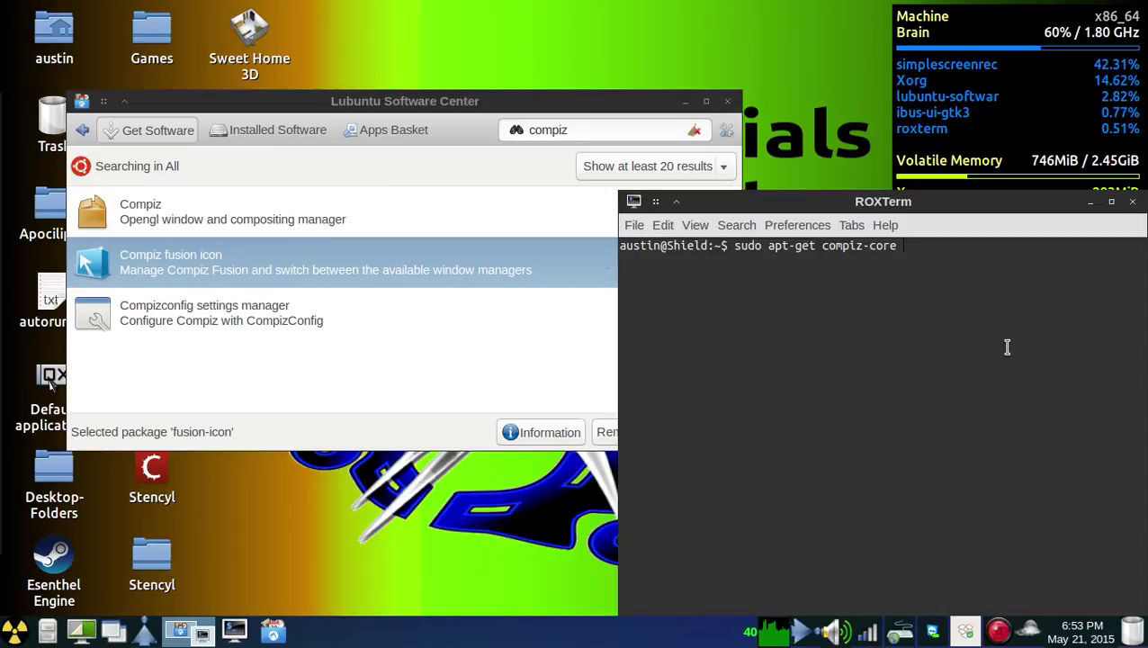
type("fusion")
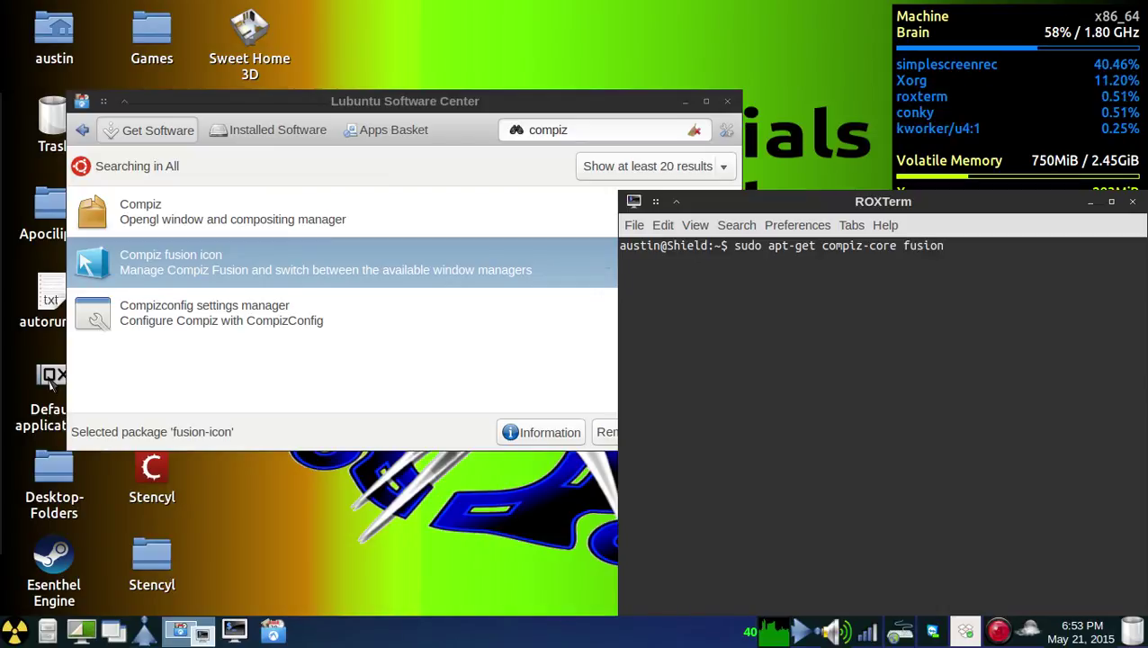
type("-i")
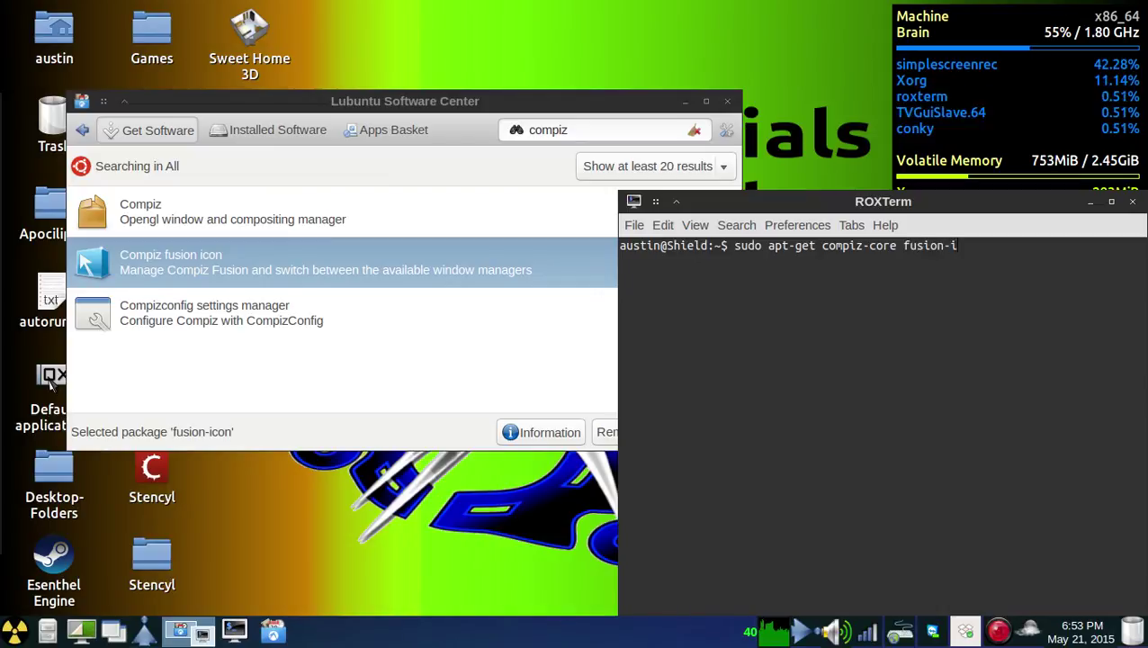
type("con")
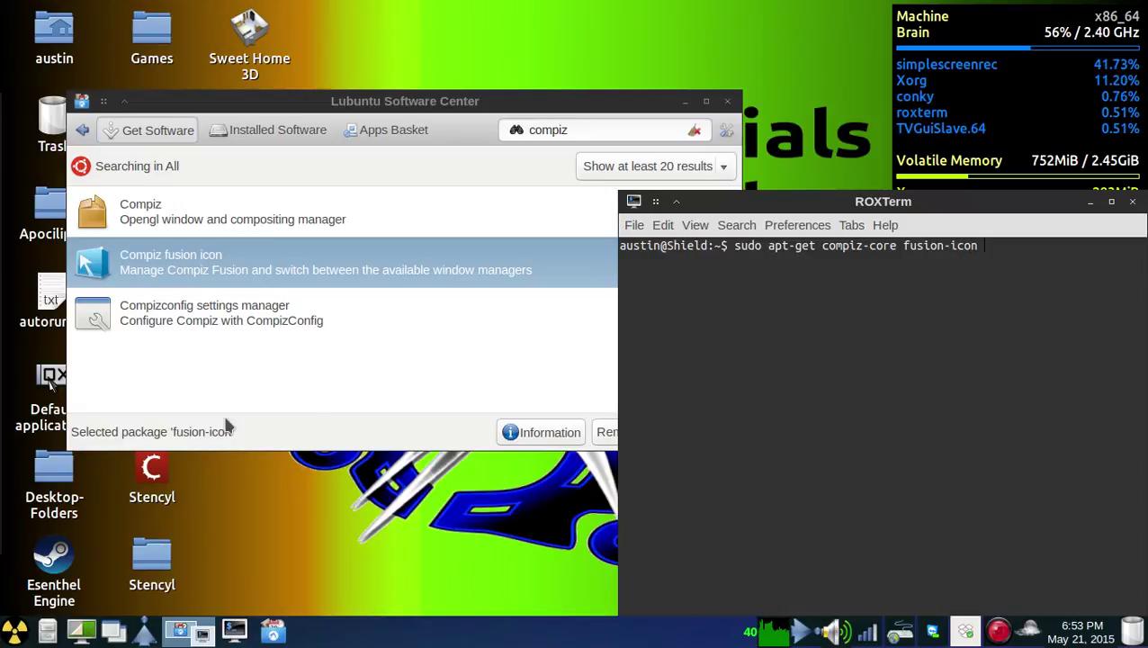
left_click(186, 326)
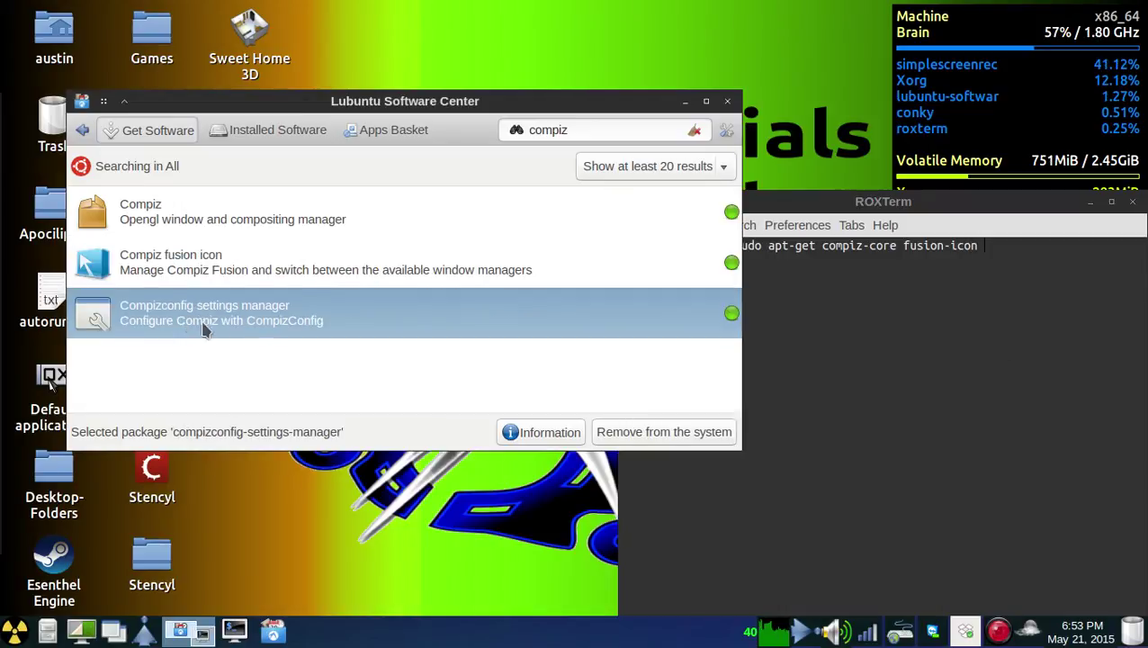
left_click(1032, 303)
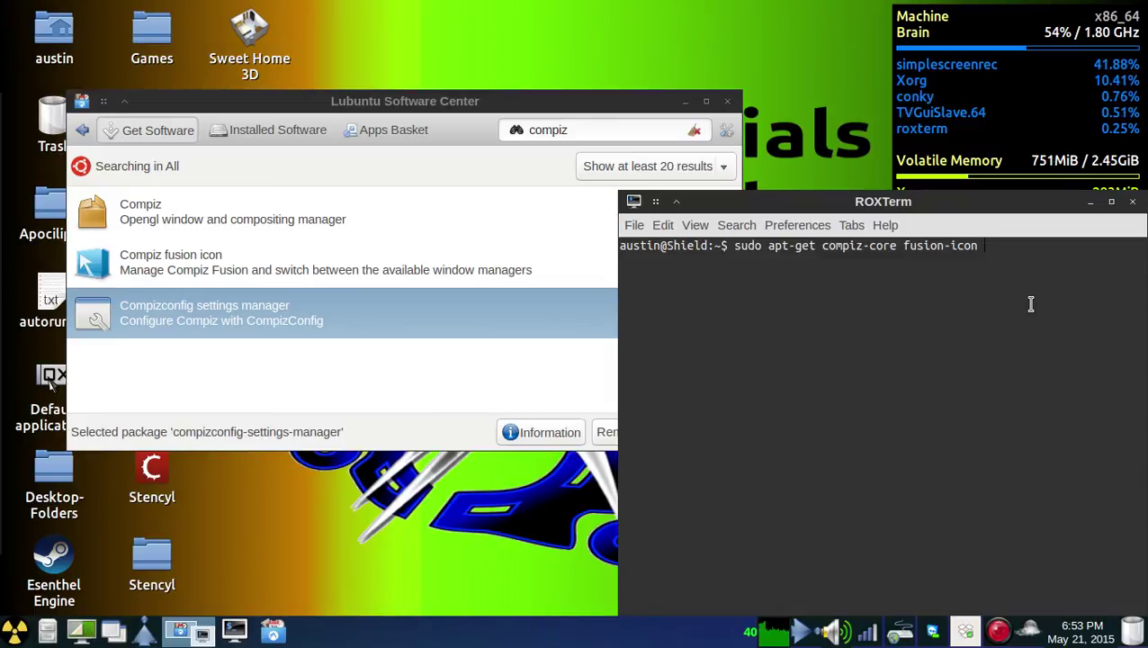
type("ccs")
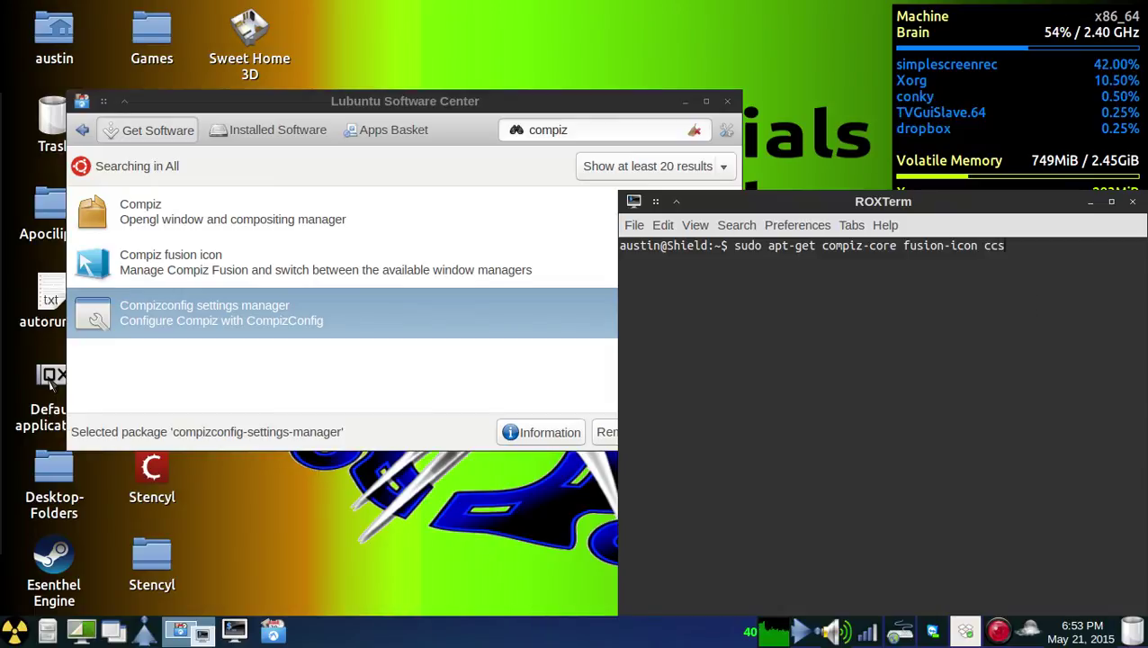
type("m")
Insert the missing 'install' into the apt-get command and run it
key("Return")
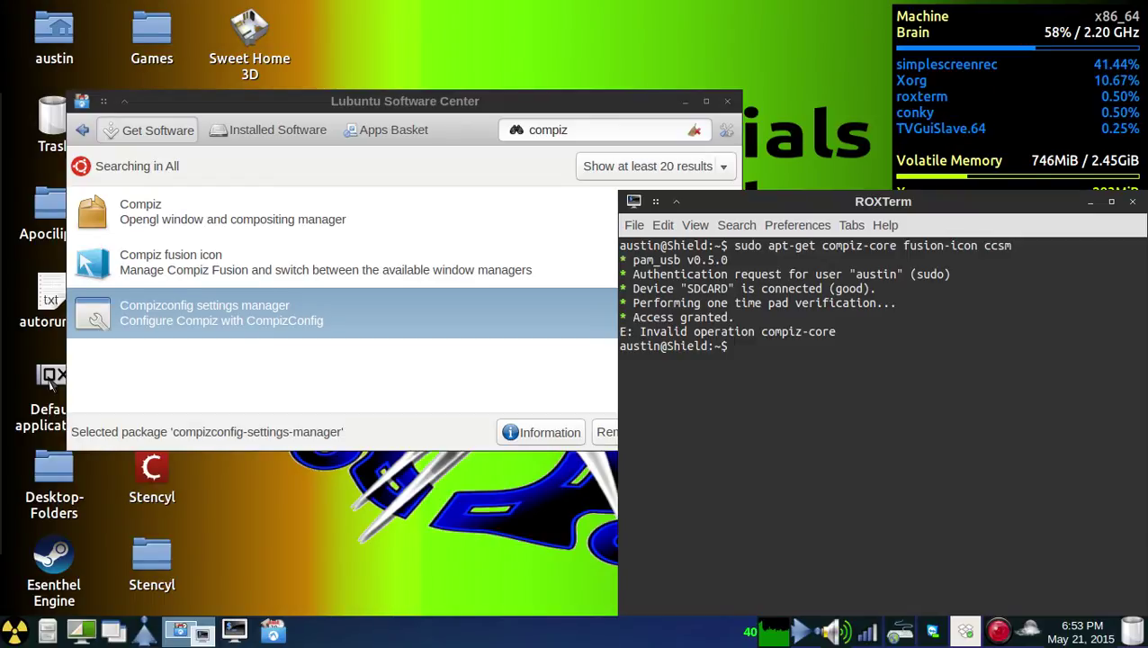
key("Up")
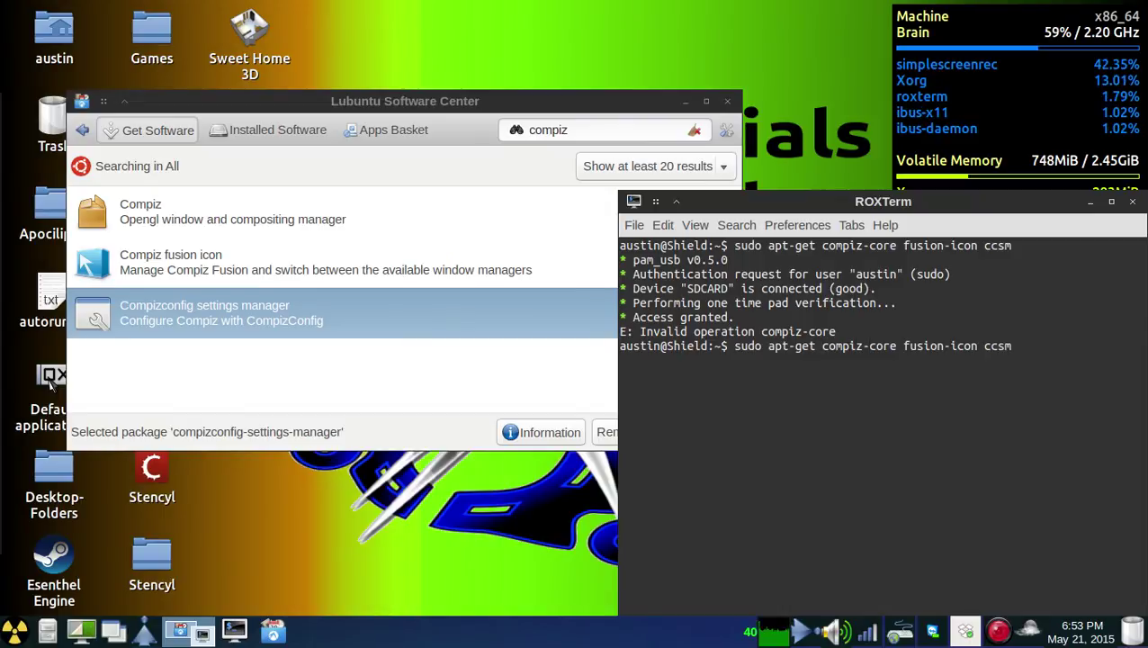
key("Left")
key("Left")
key("Left")
key("Left")
key("Left")
key("Left")
key("Left")
key("Left")
key("Left")
key("Left")
key("Left")
key("Left")
key("Left")
key("Left")
key("Left")
key("Left")
key("Left")
key("Left")
key("Left")
key("Left")
type("install")
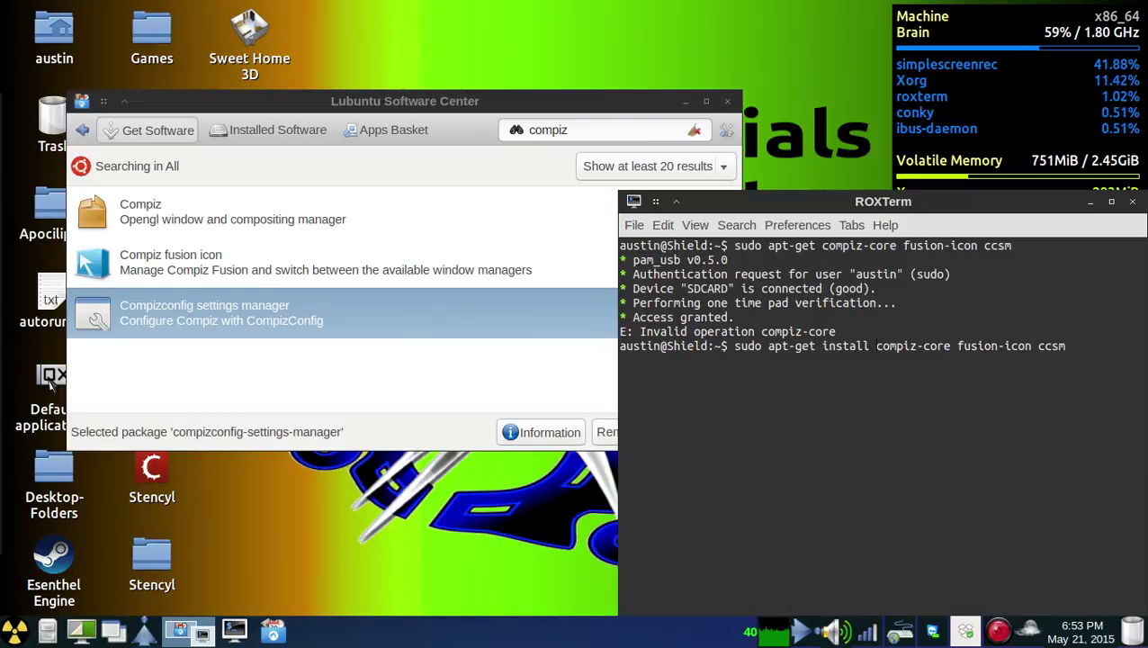
key("Return")
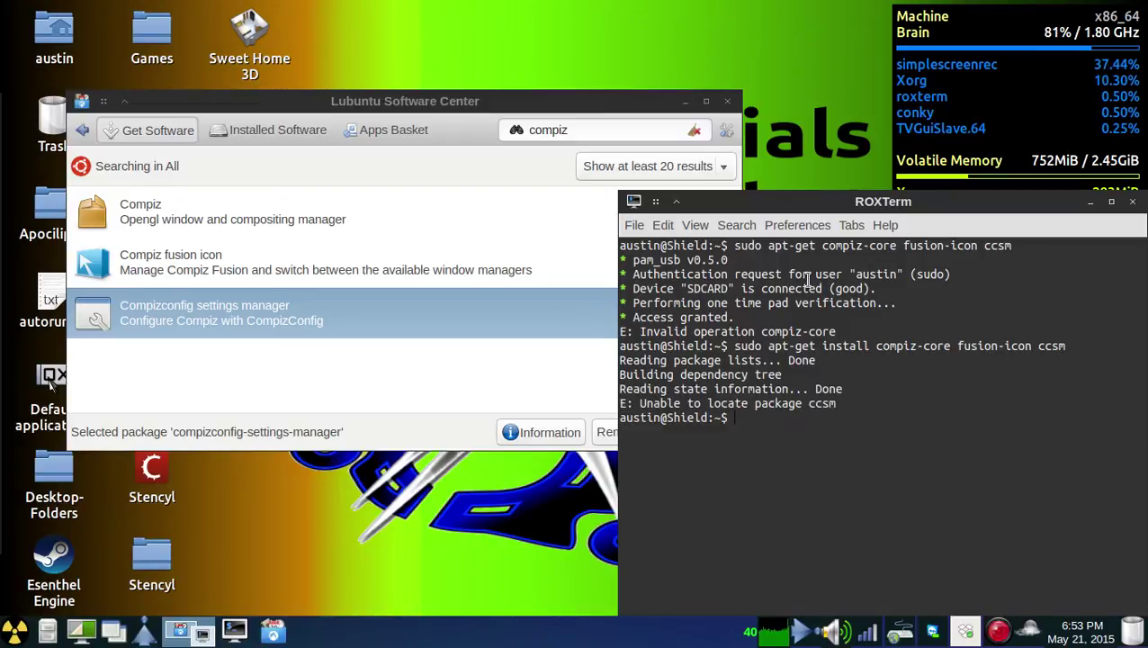
Replace the unknown package ccsm with compizconfig-settings-manager in the recalled command
key("Up")
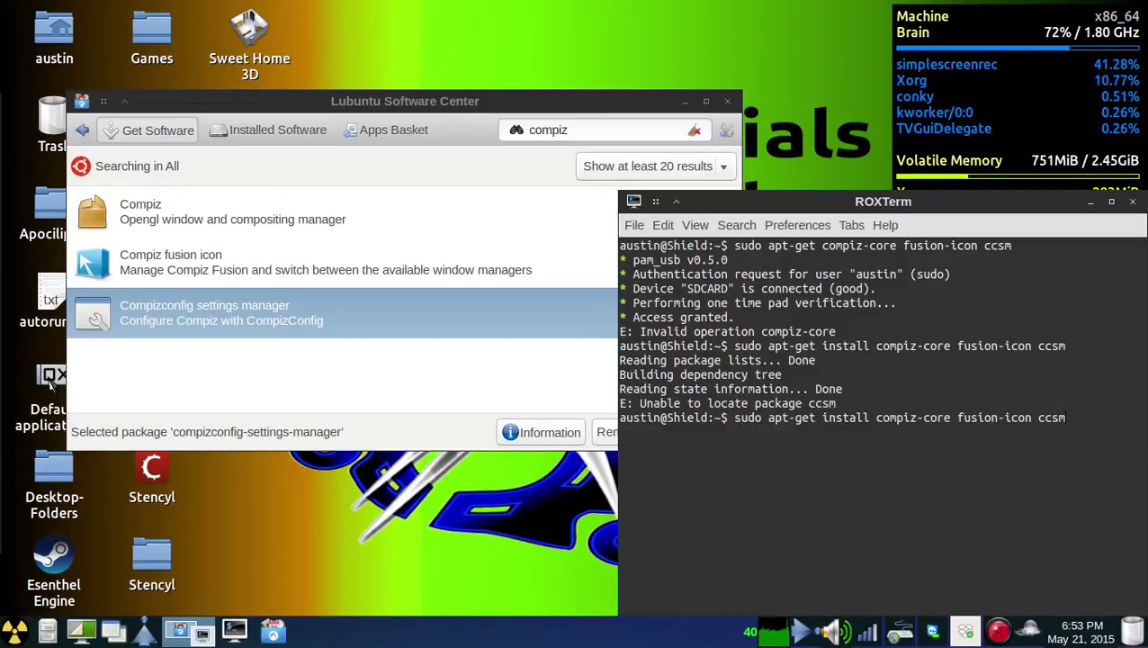
key("BackSpace")
key("BackSpace")
key("BackSpace")
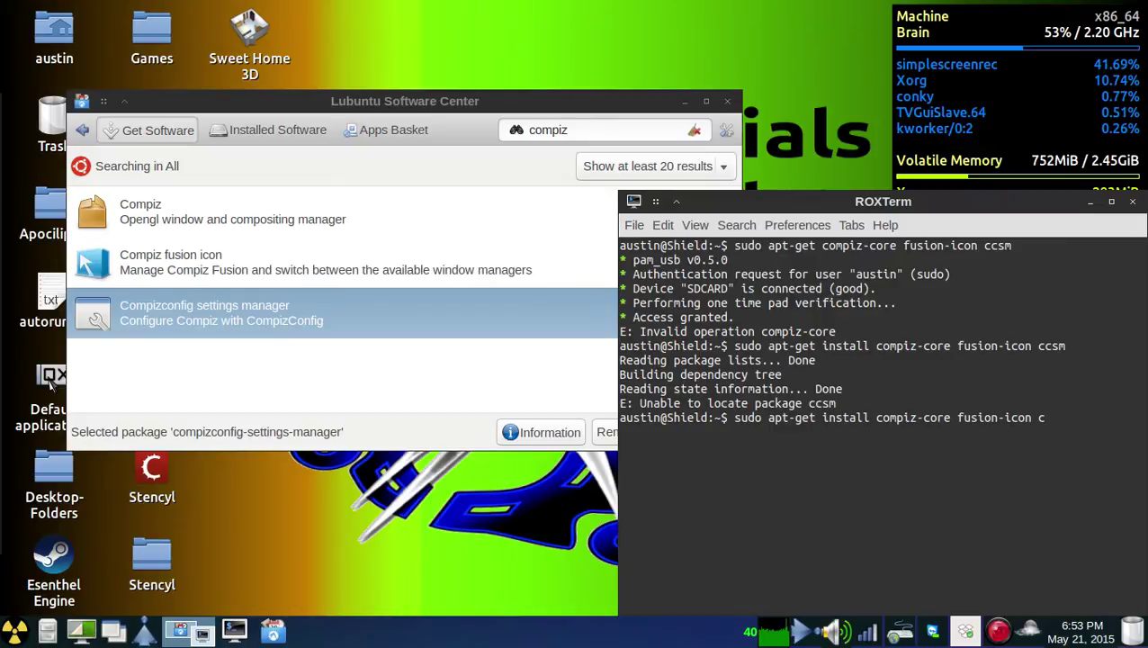
type("ompizc")
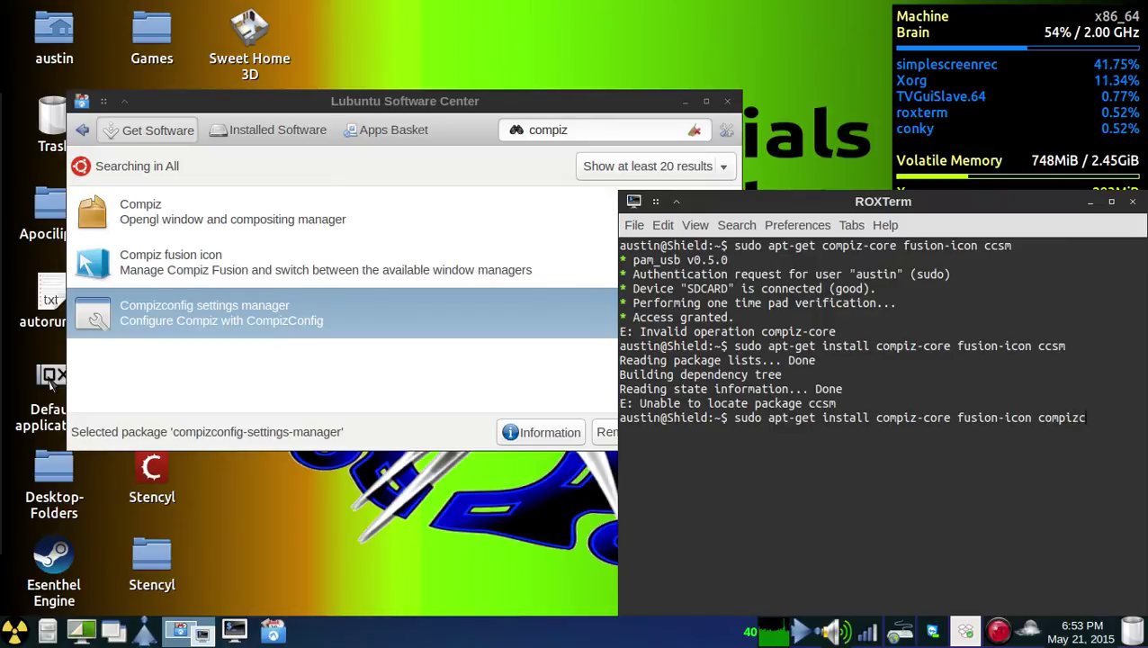
type("onfig")
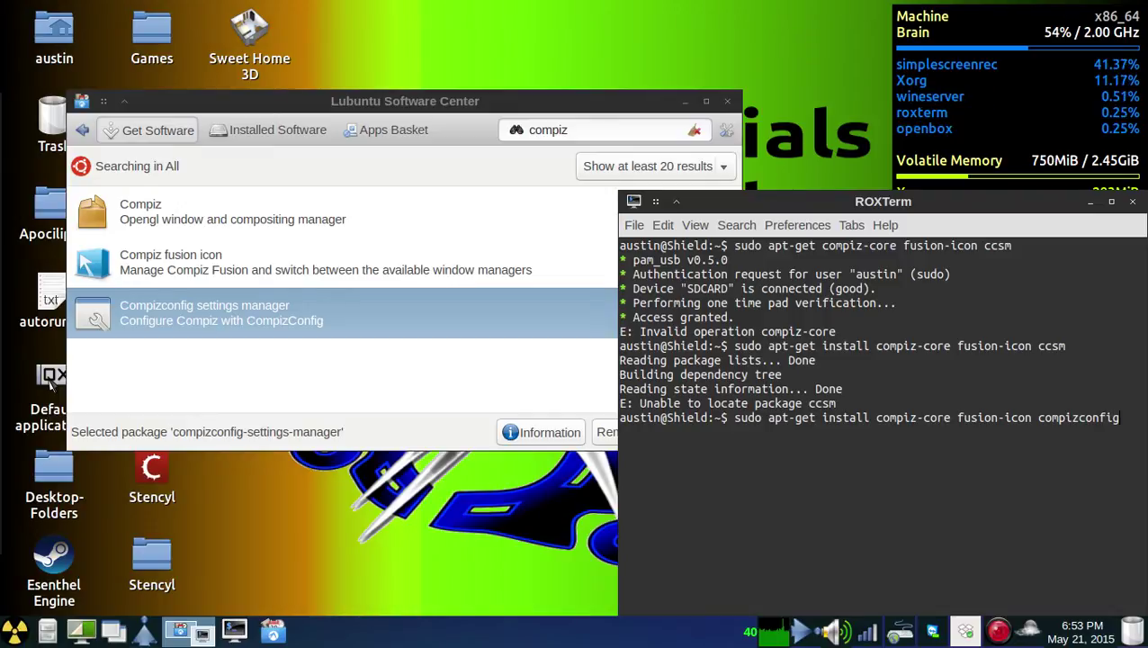
type("-s")
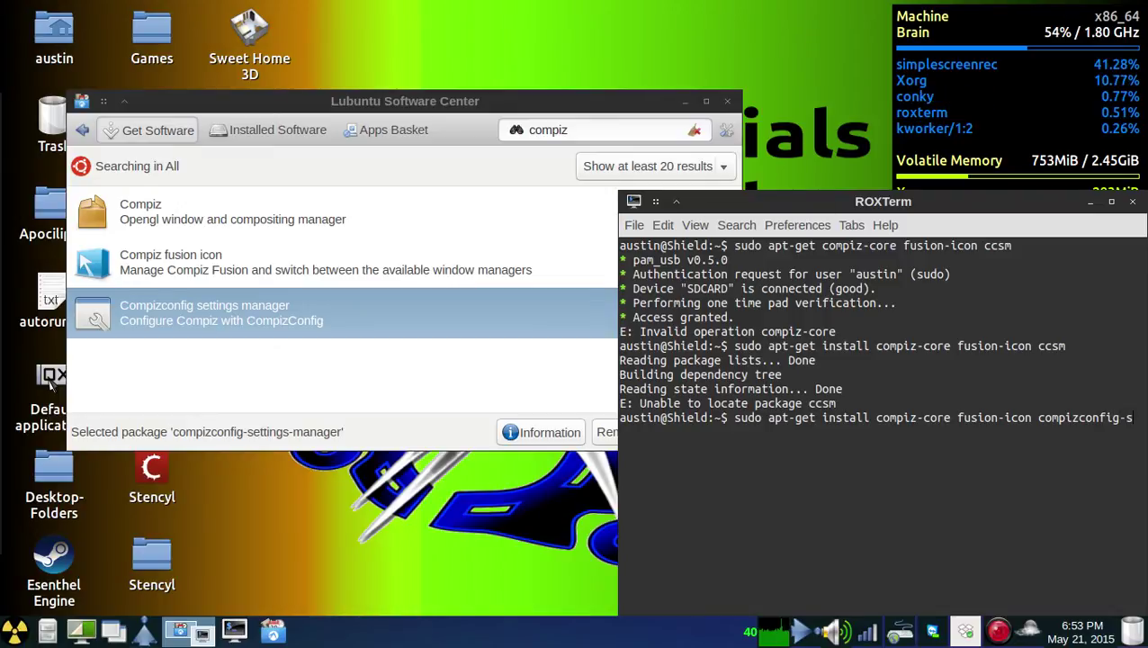
type("ettings")
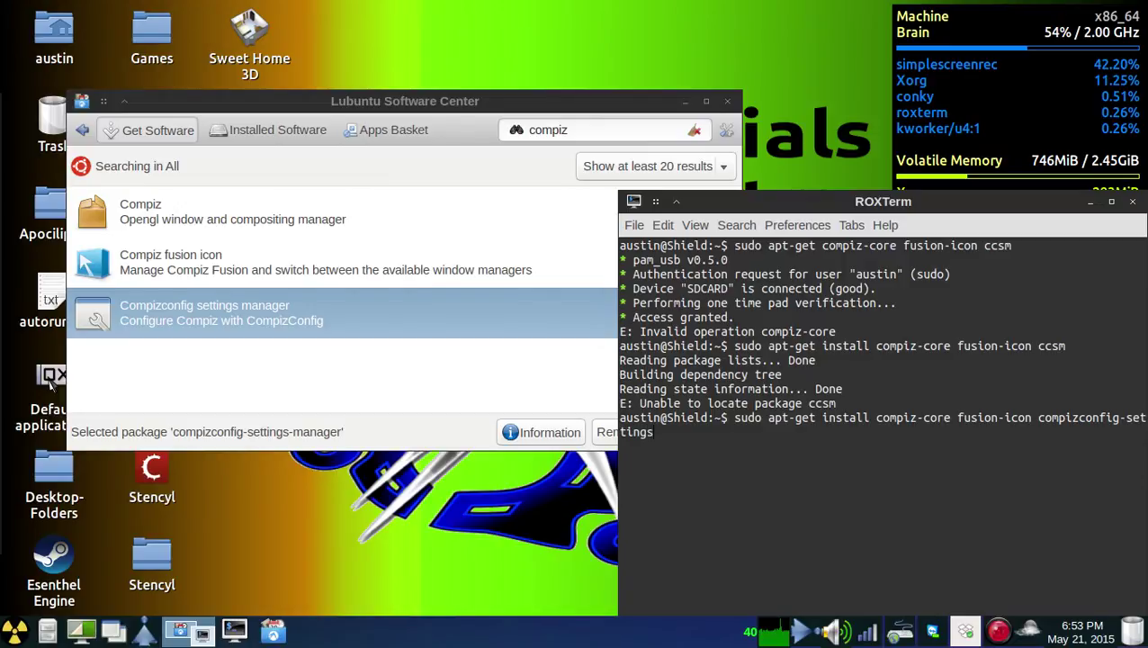
type("-manager")
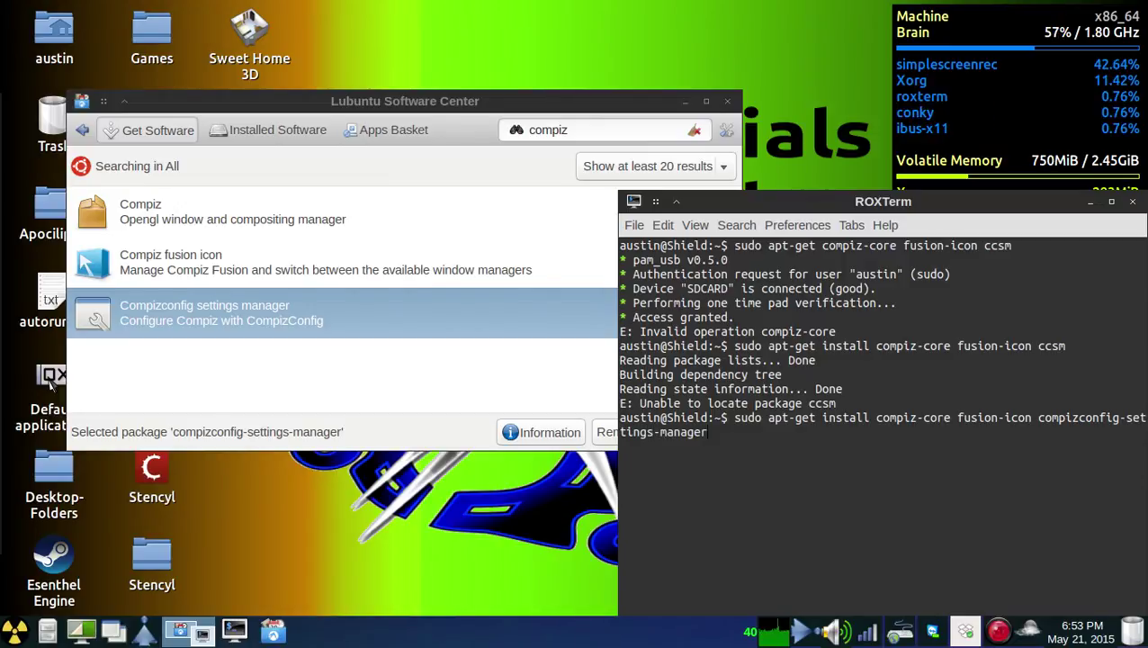
Run the corrected install and answer y to fetch 1,387 kB of Compiz packages
key("Return")
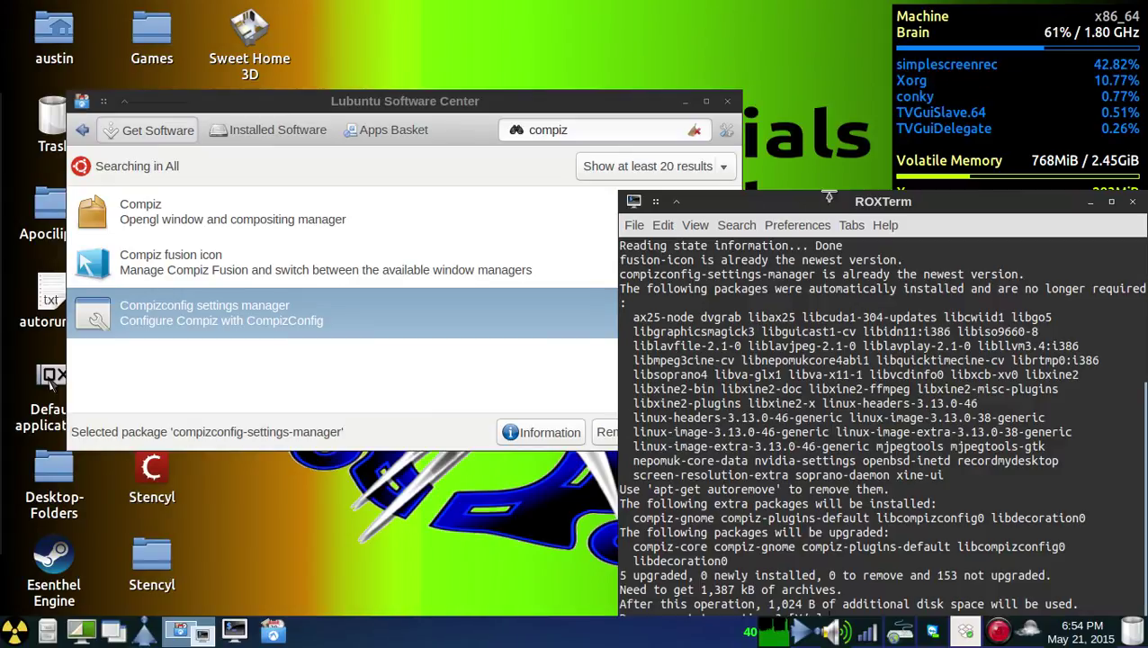
left_click_drag(819, 192, 728, 96)
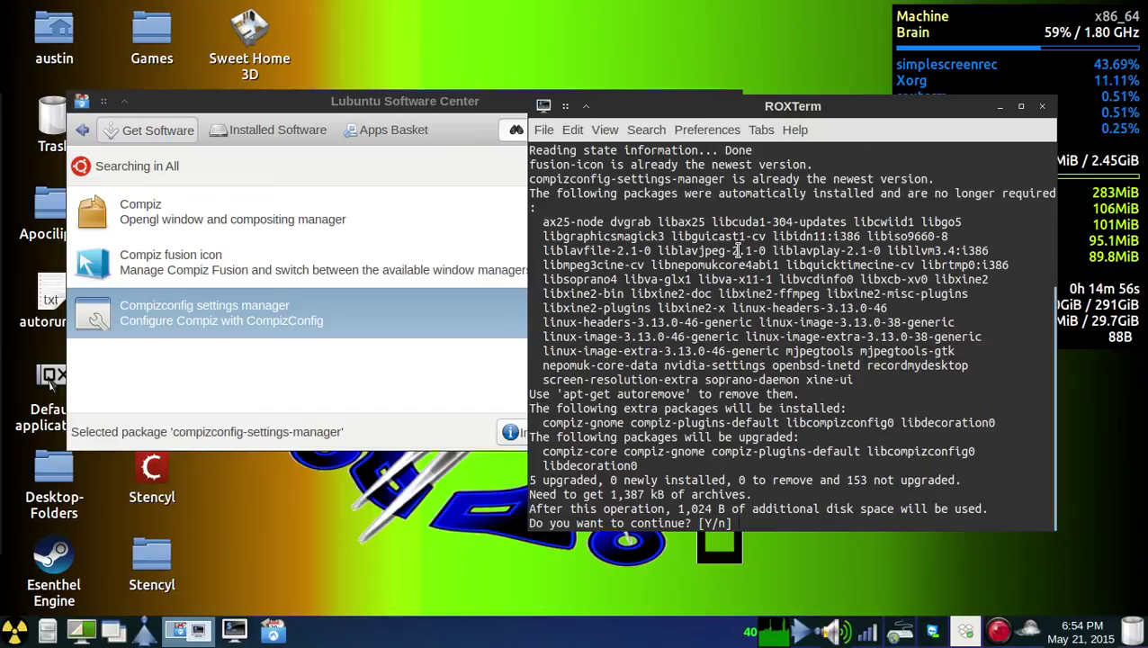
type("y")
key("Return")
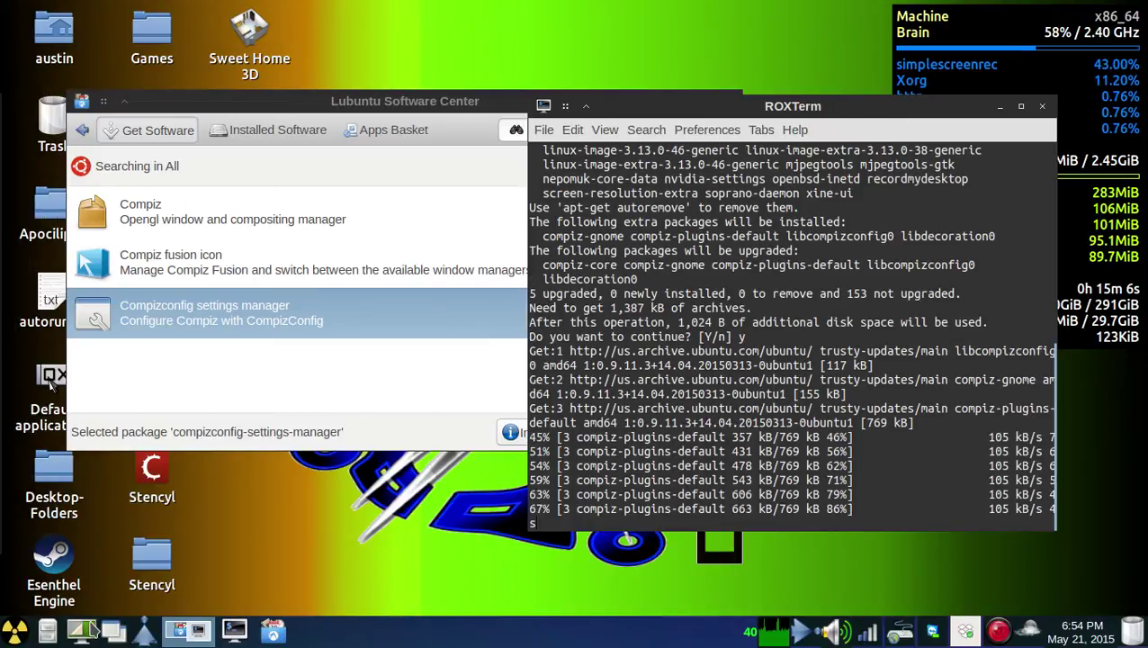
left_click(15, 629)
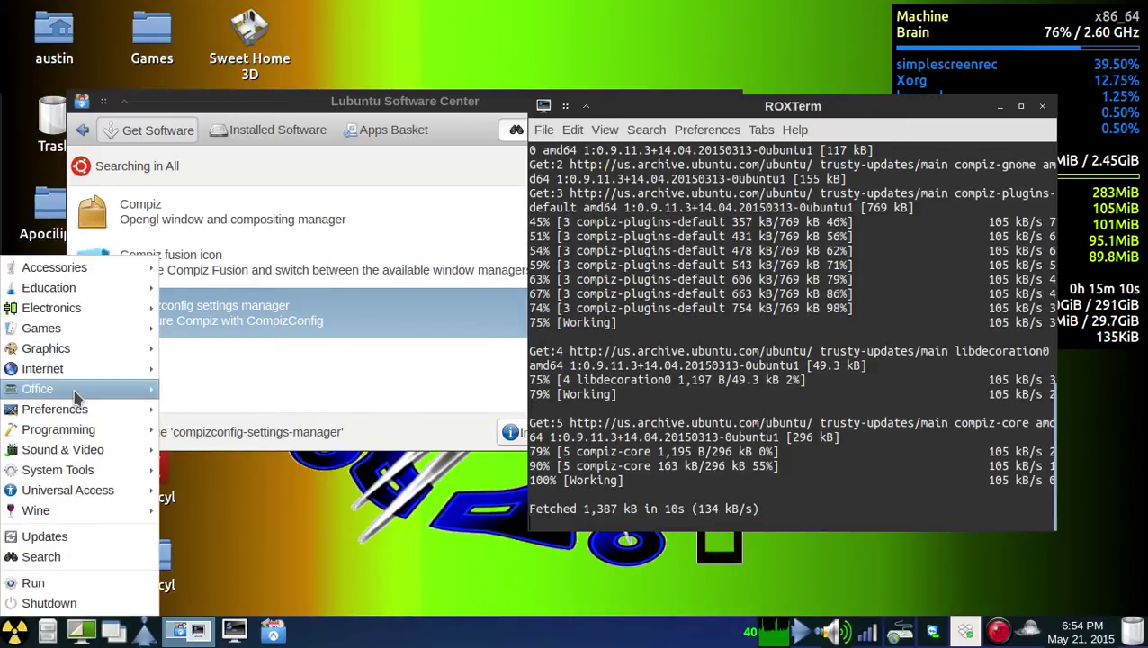
Browse the Preferences, Sound & Video and Office submenus while the packages unpack
mouse_move(82, 412)
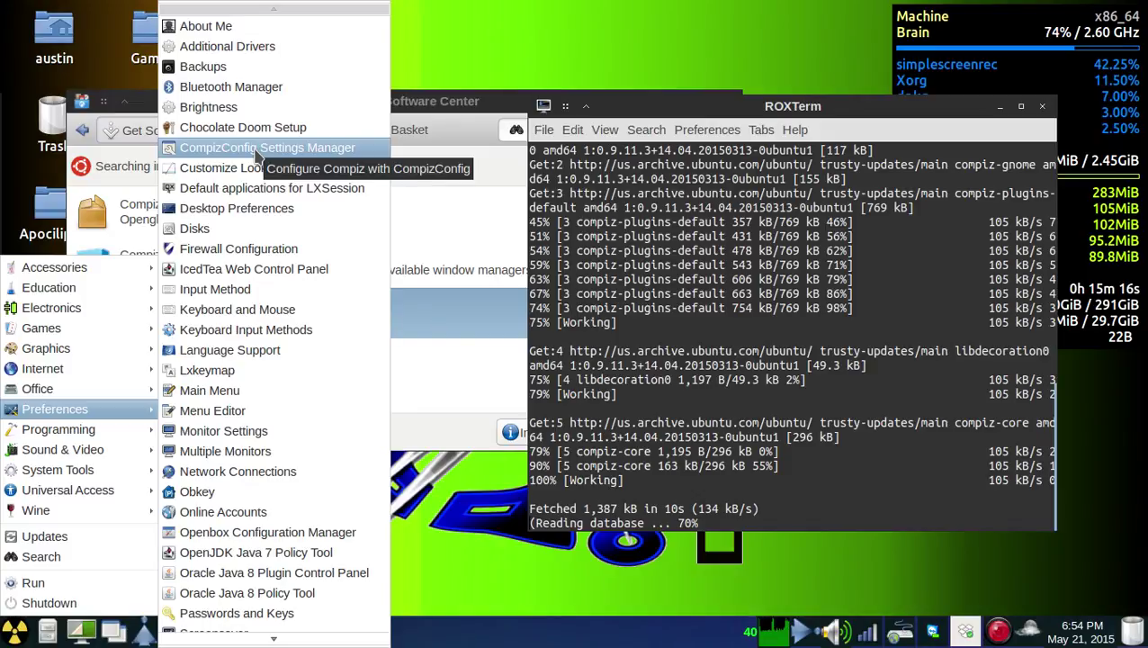
mouse_move(108, 449)
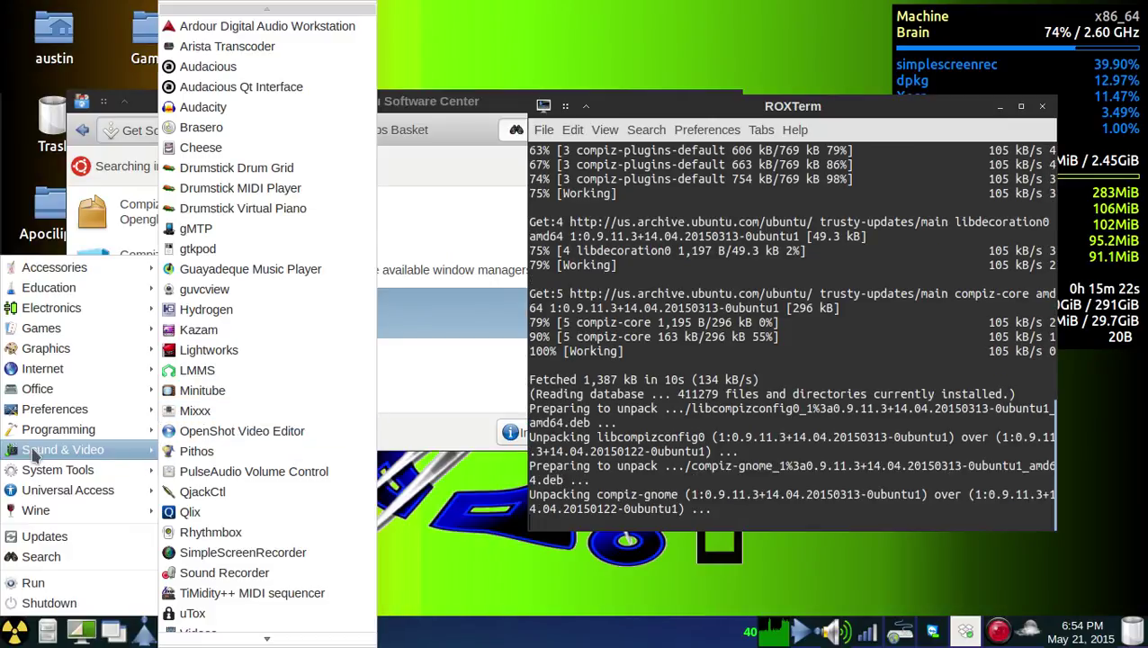
mouse_move(114, 394)
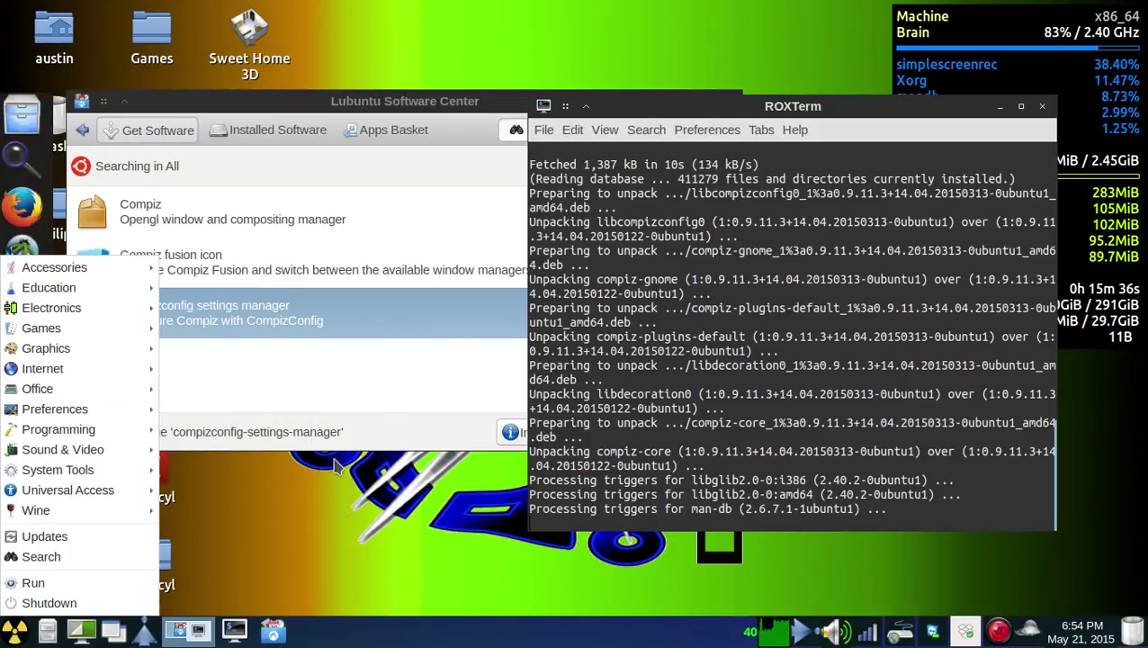
Dismiss the application menu and close Lubuntu Software Center
left_click(371, 404)
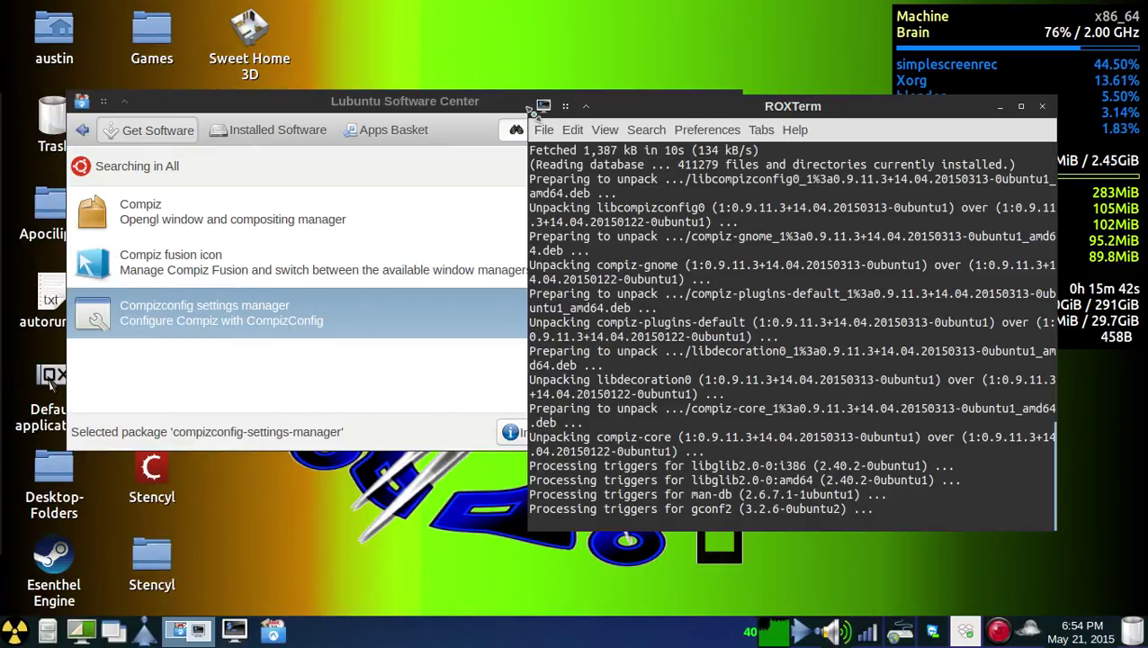
left_click(450, 108)
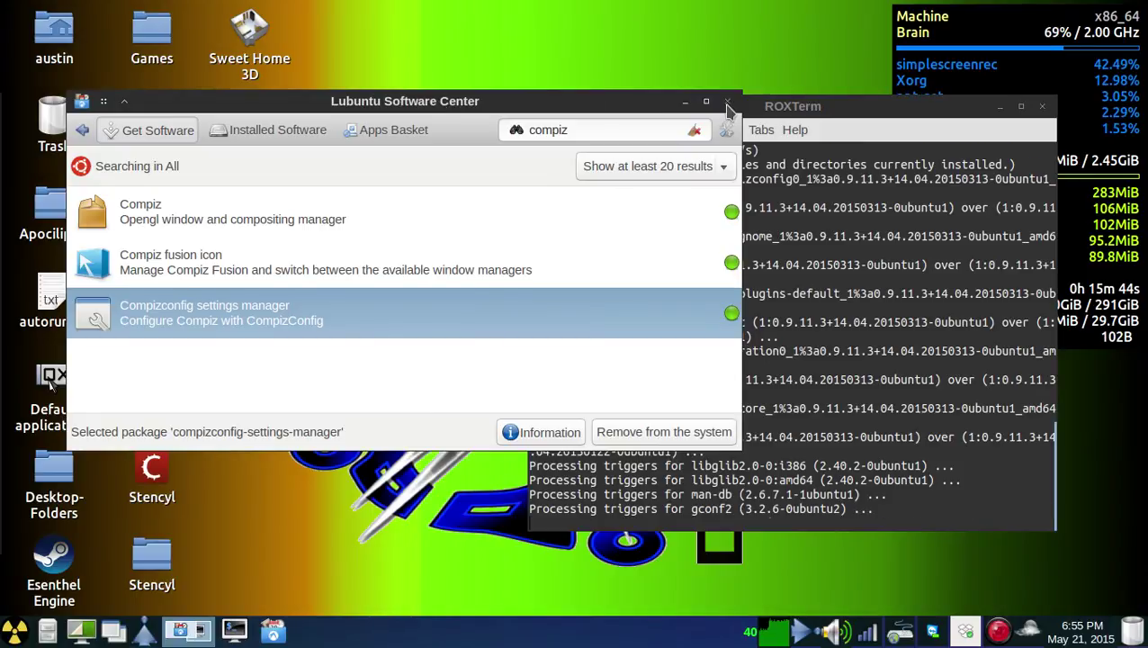
left_click(727, 101)
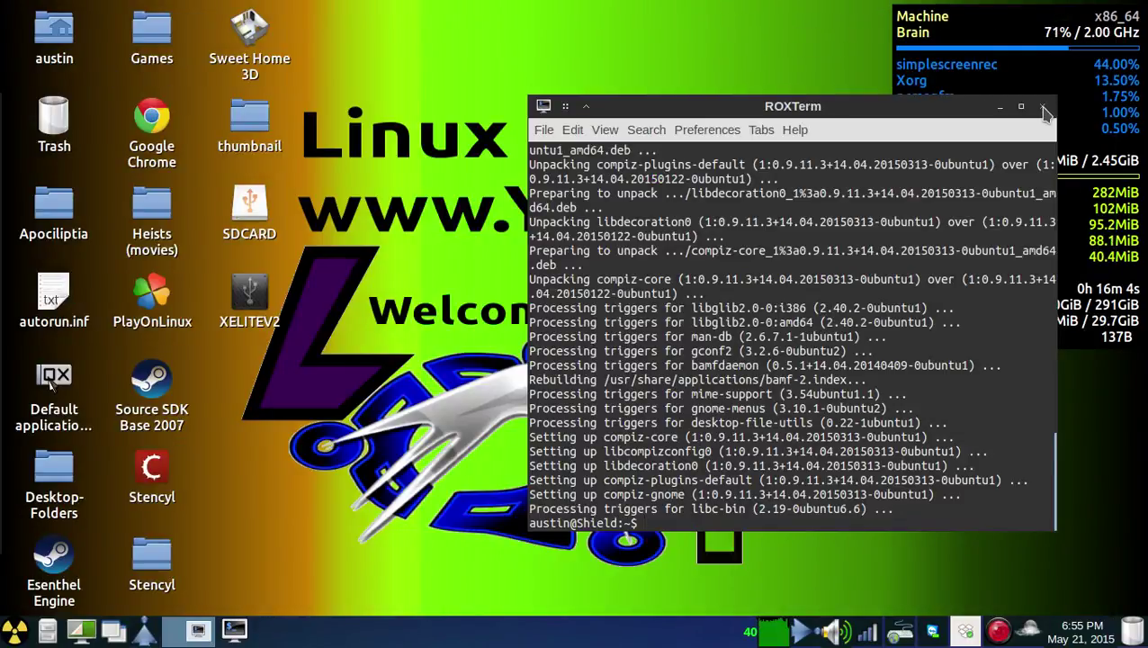
Close ROXTerm, launch CompizConfig Settings Manager from Preferences, and accept its caution warning
left_click(1045, 112)
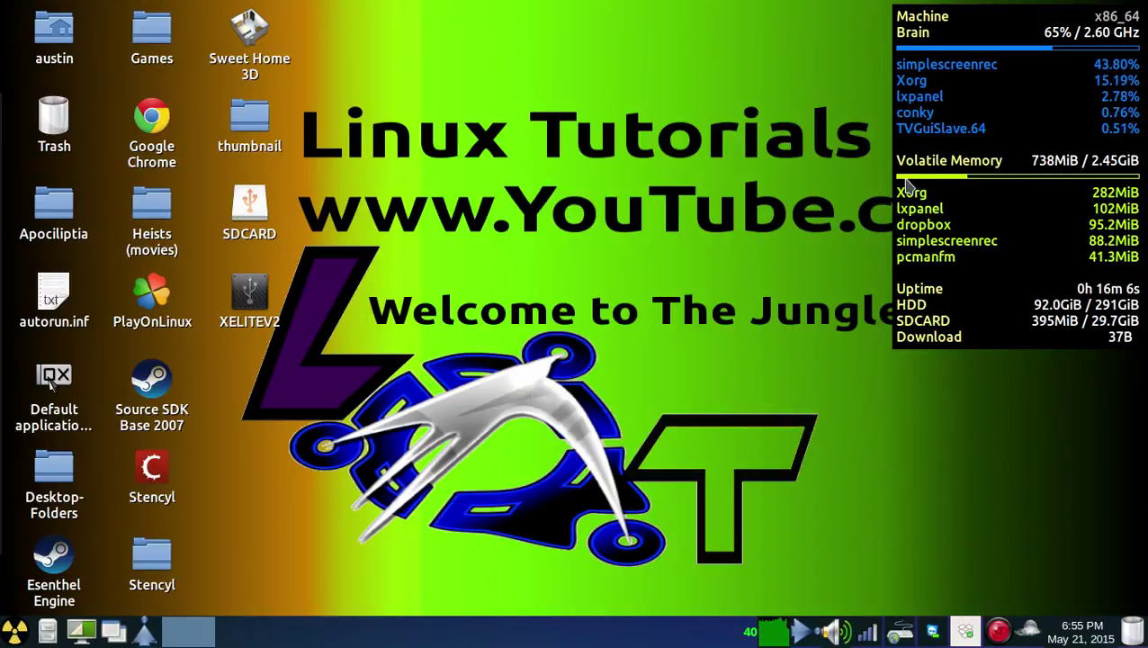
left_click(16, 634)
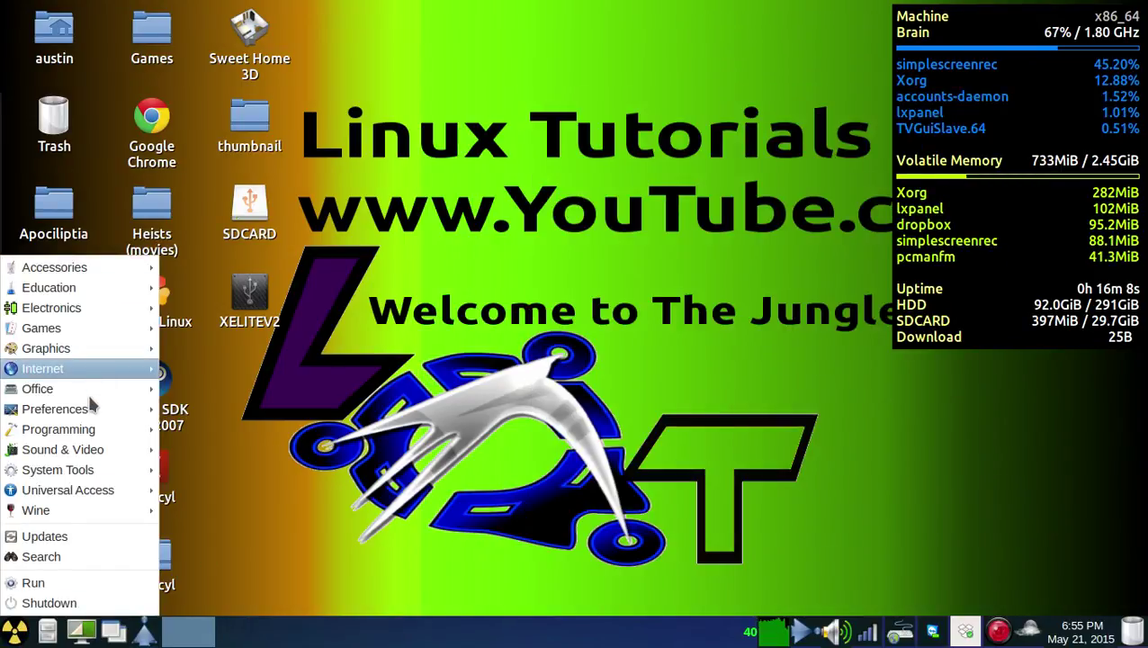
mouse_move(99, 416)
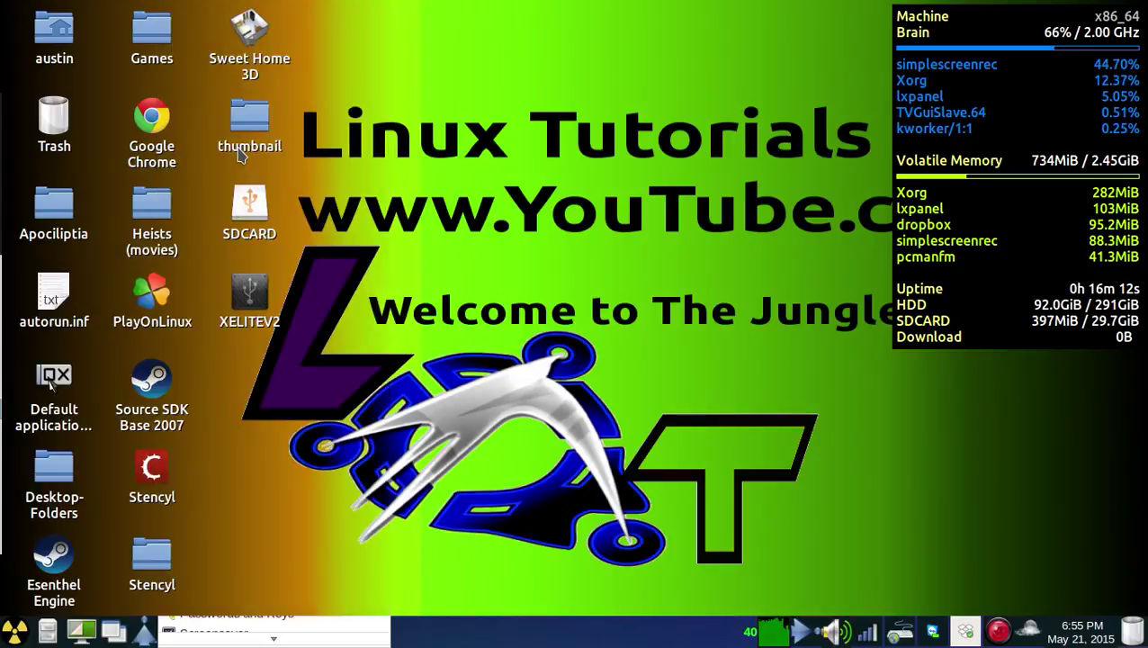
left_click(241, 153)
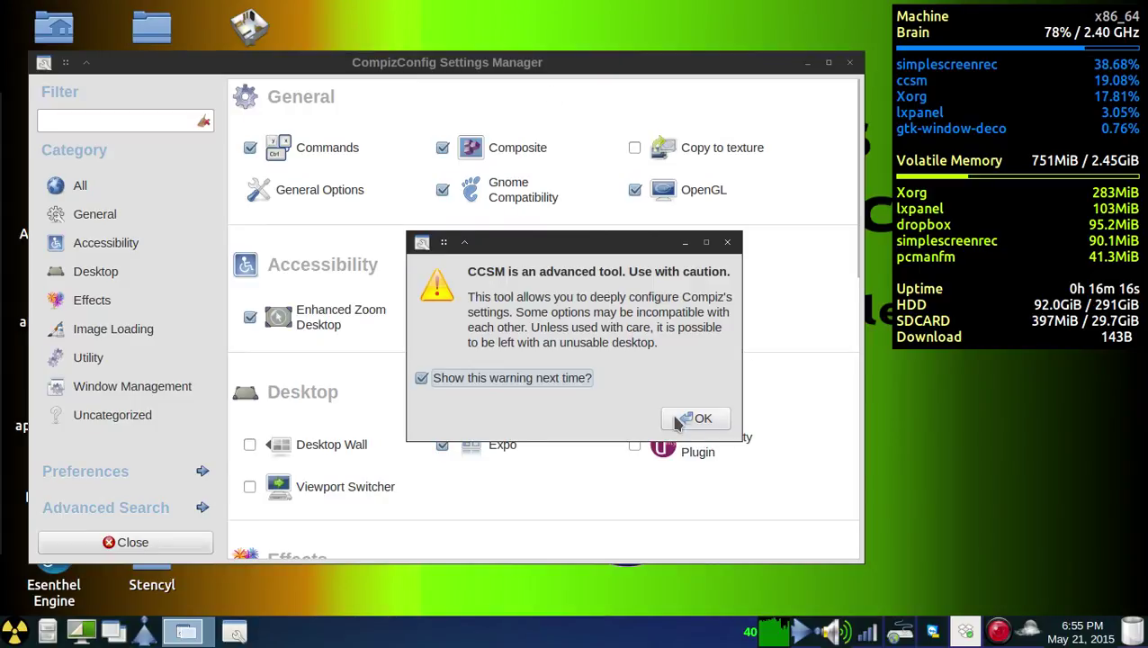
left_click(689, 419)
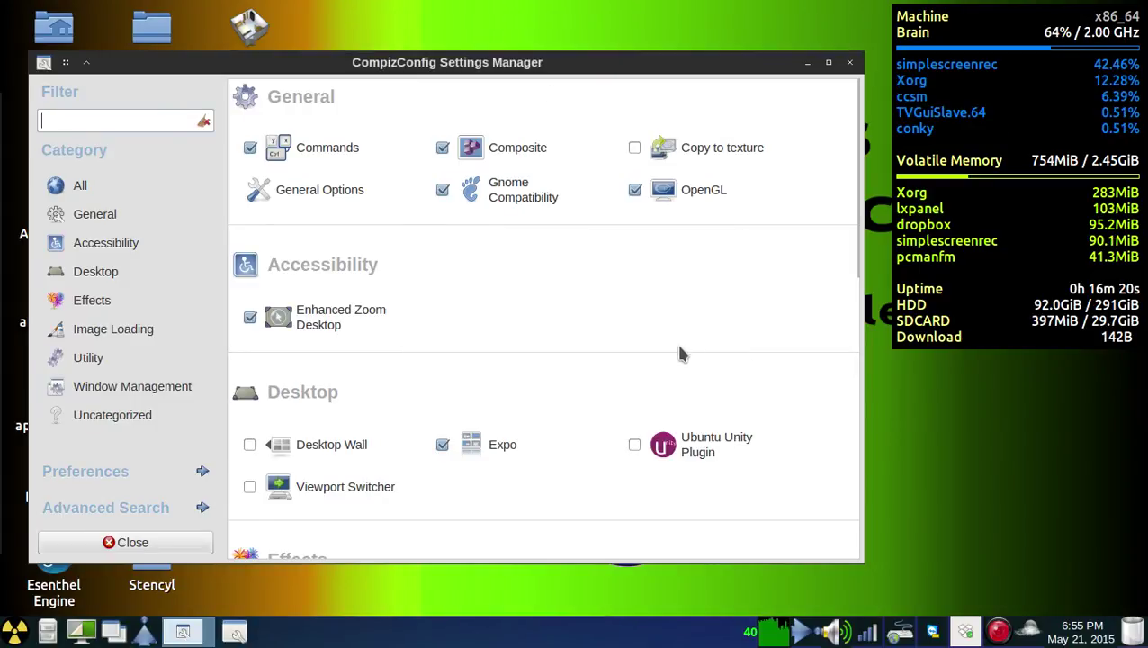
Run compiz --replace in a new ROXTerm terminal, then minimize the terminal
key("ctrl+alt+t")
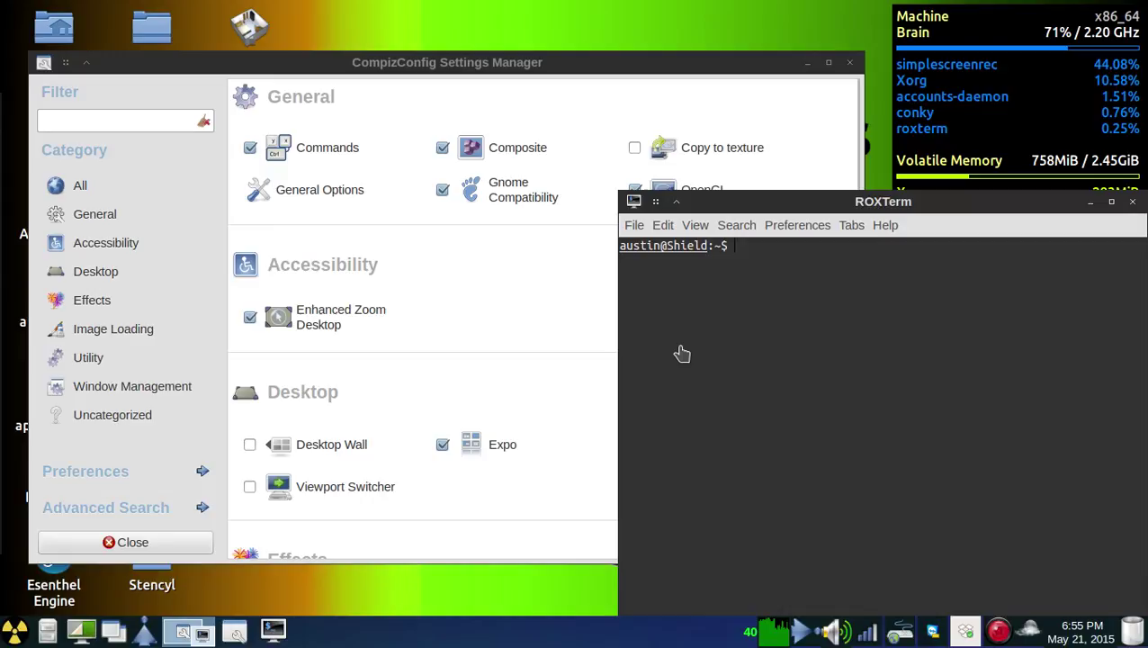
type("compi")
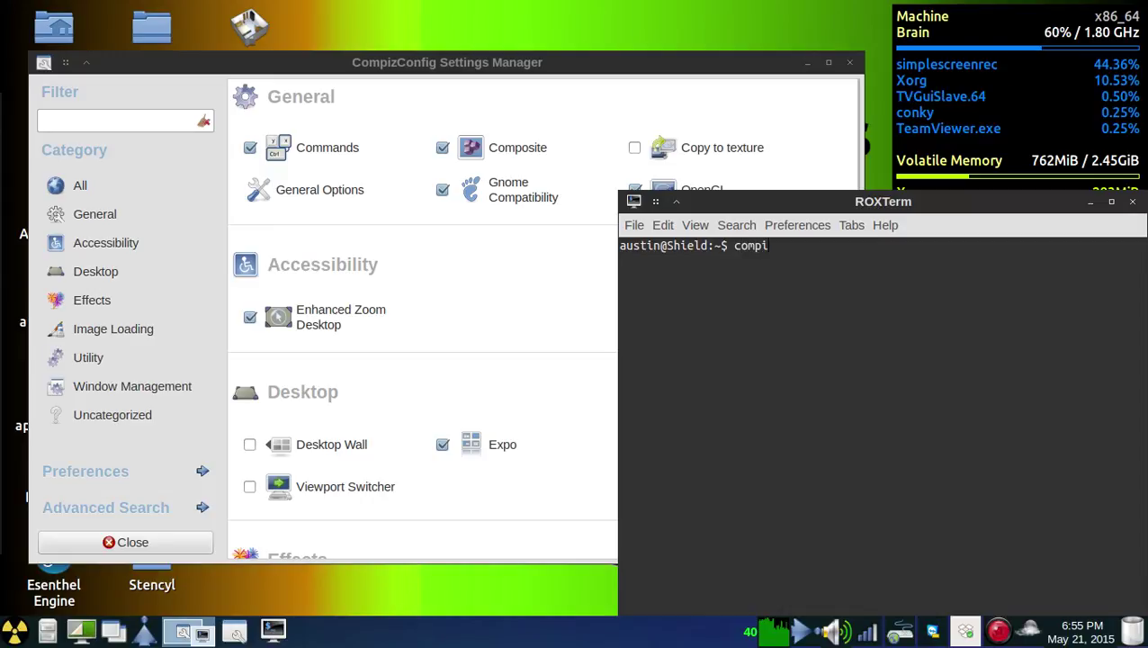
type("z ")
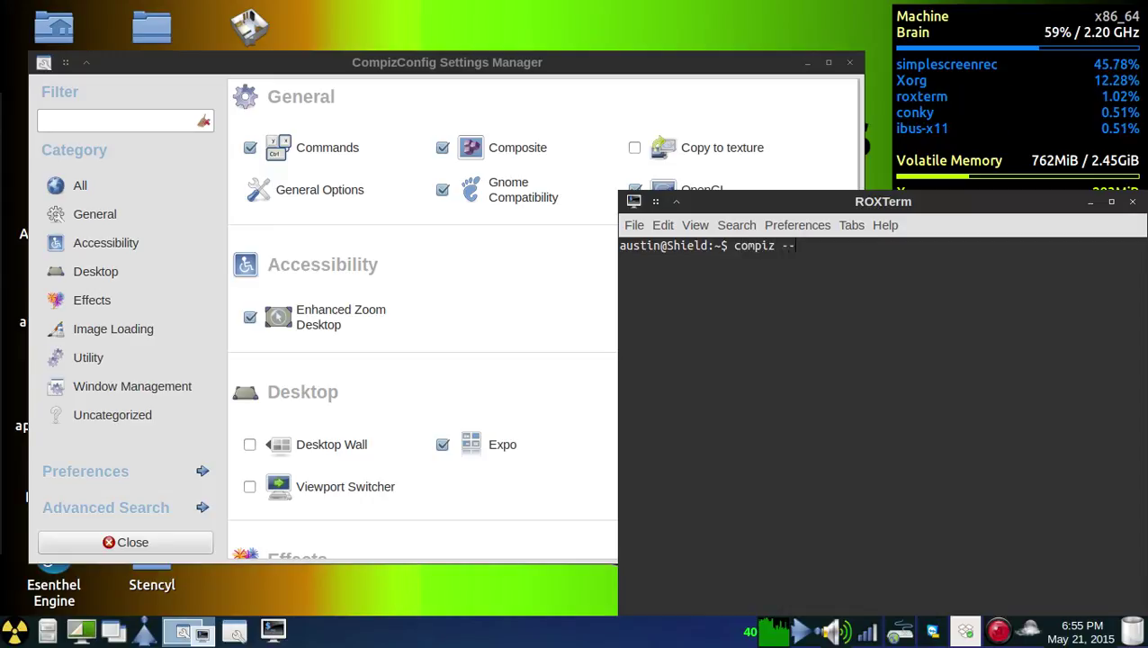
type("--replace")
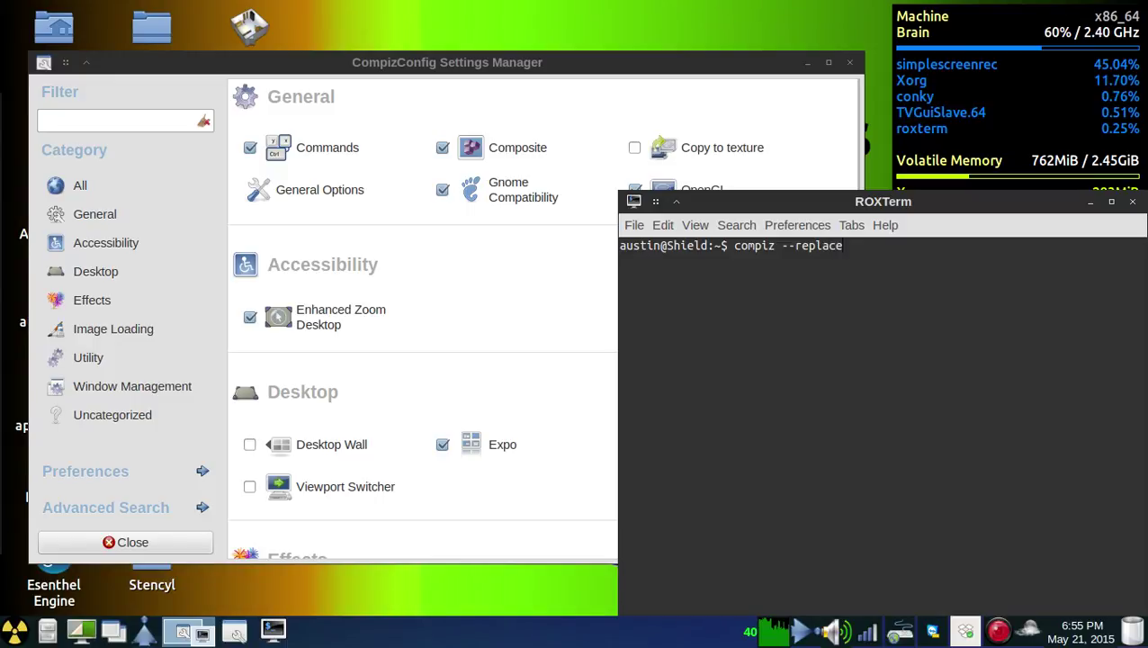
key("Return")
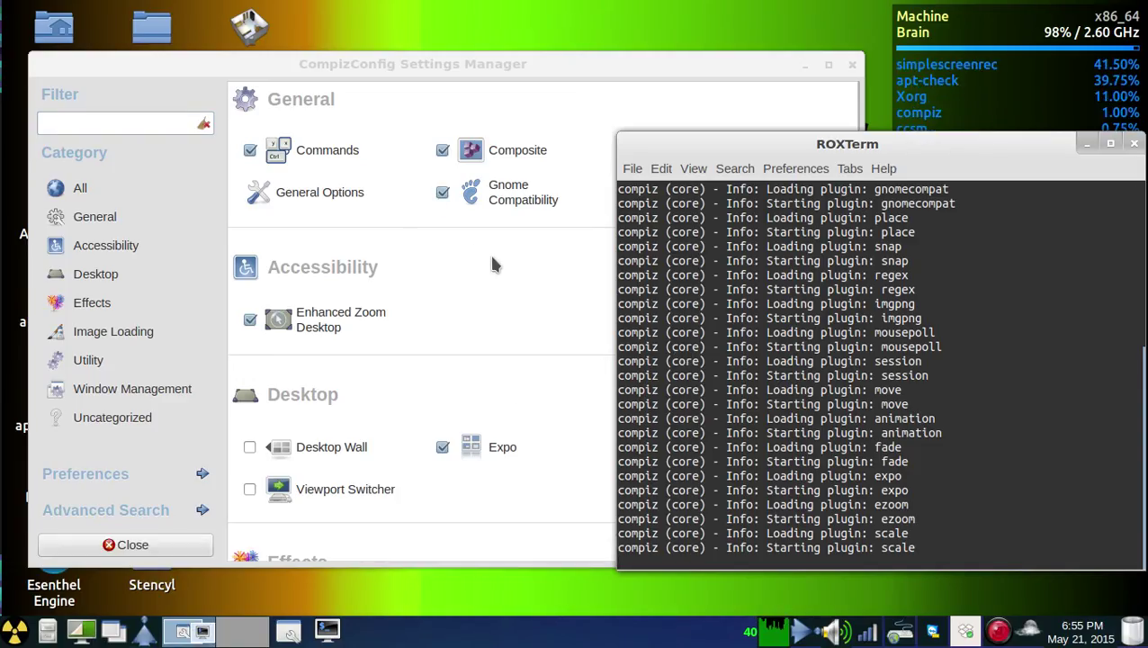
left_click(1085, 143)
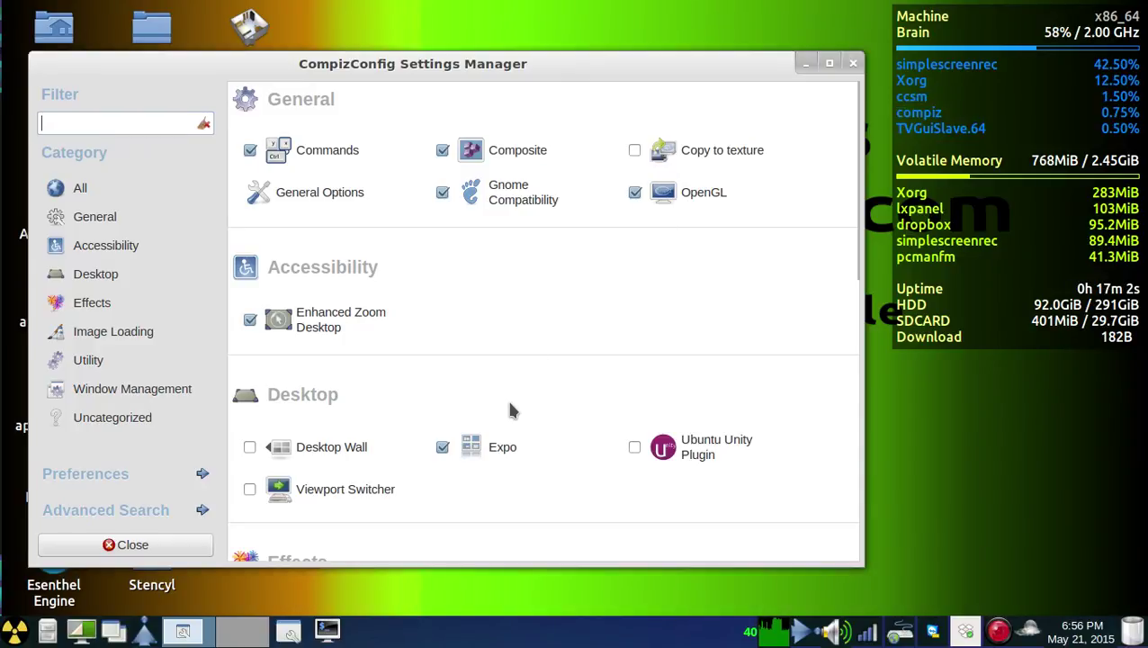
Open General Options and check Display Settings, leaving overlapping output handling on Smart
left_click(340, 206)
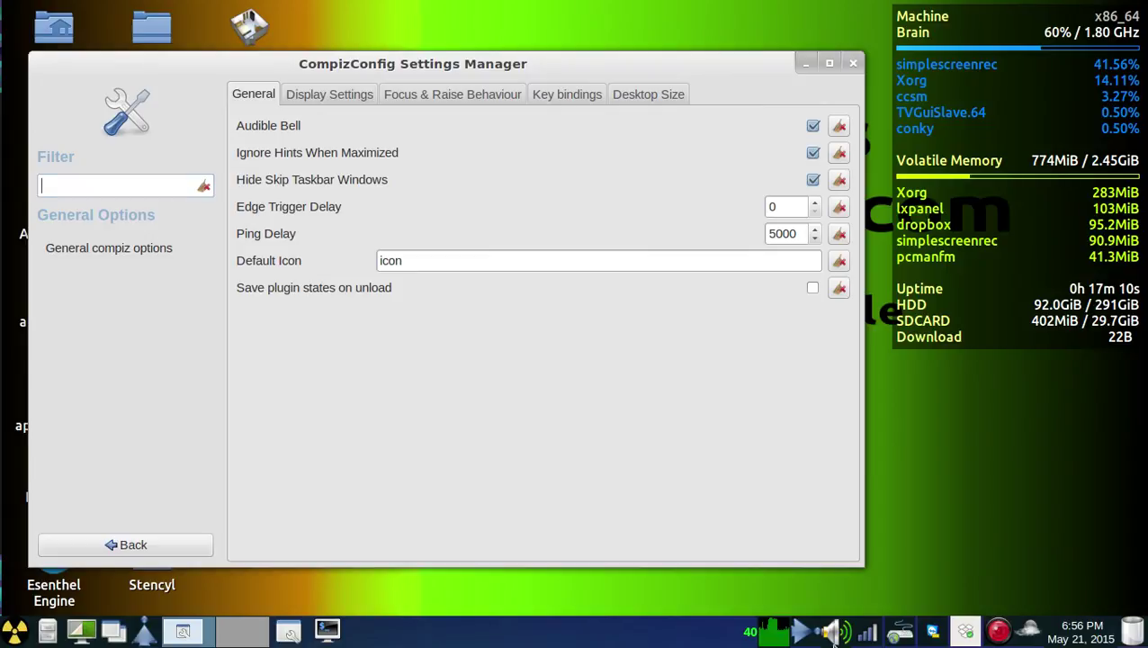
left_click(324, 105)
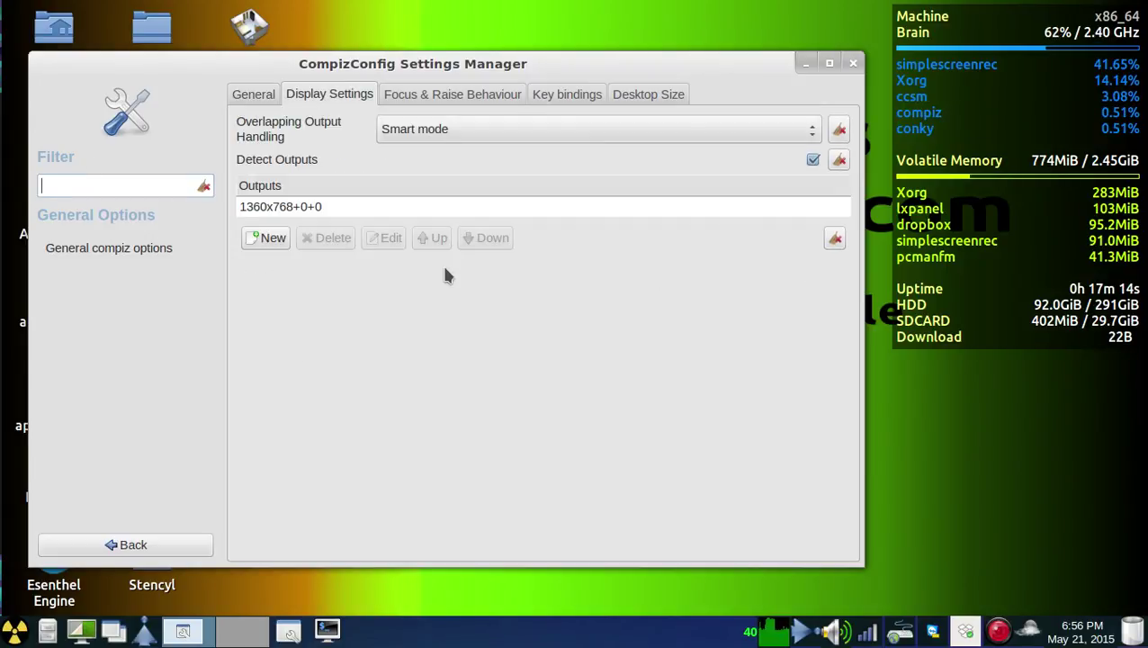
left_click(743, 121)
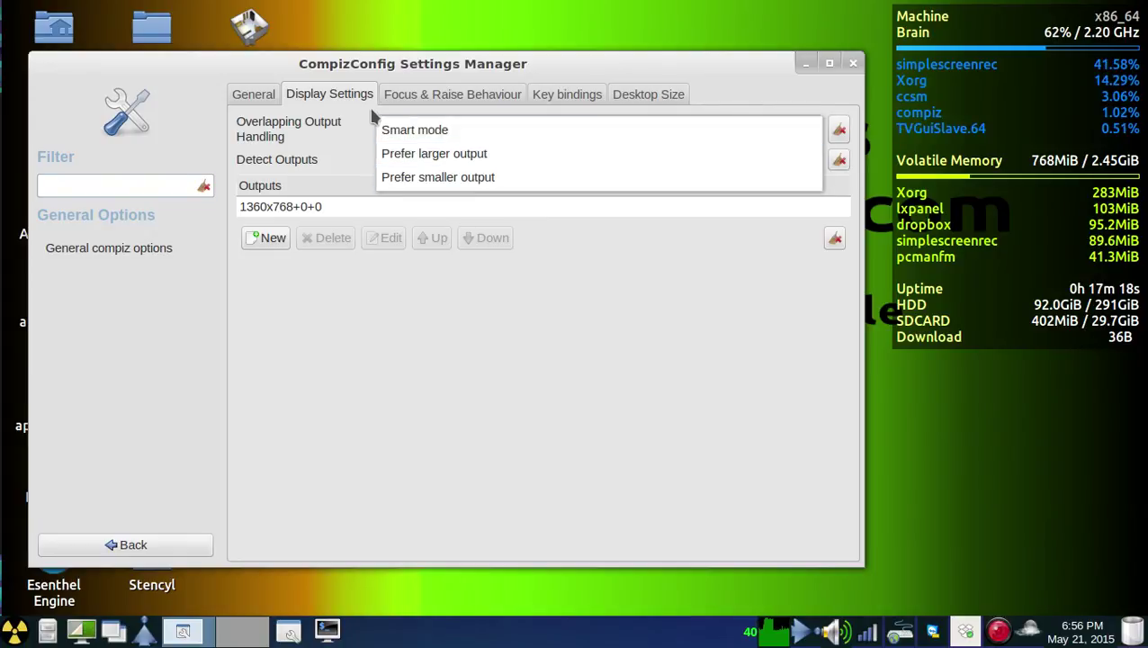
left_click(342, 114)
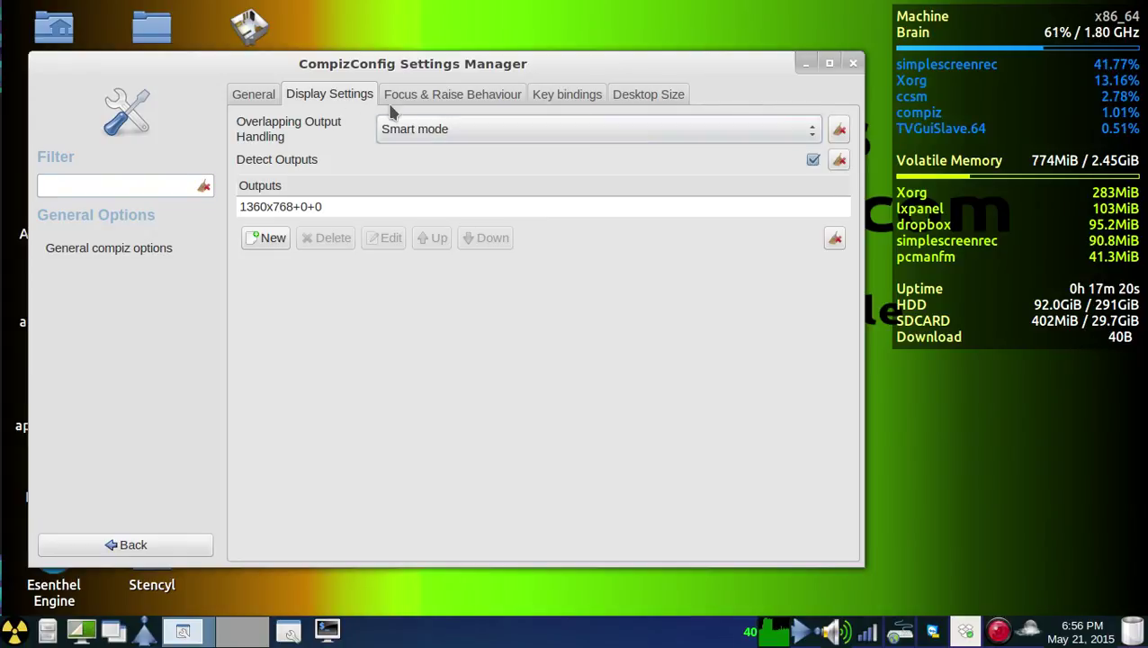
Review Focus & Raise Behaviour and Key bindings, then shade and unshade the window with Ctrl+Alt+S
left_click(459, 96)
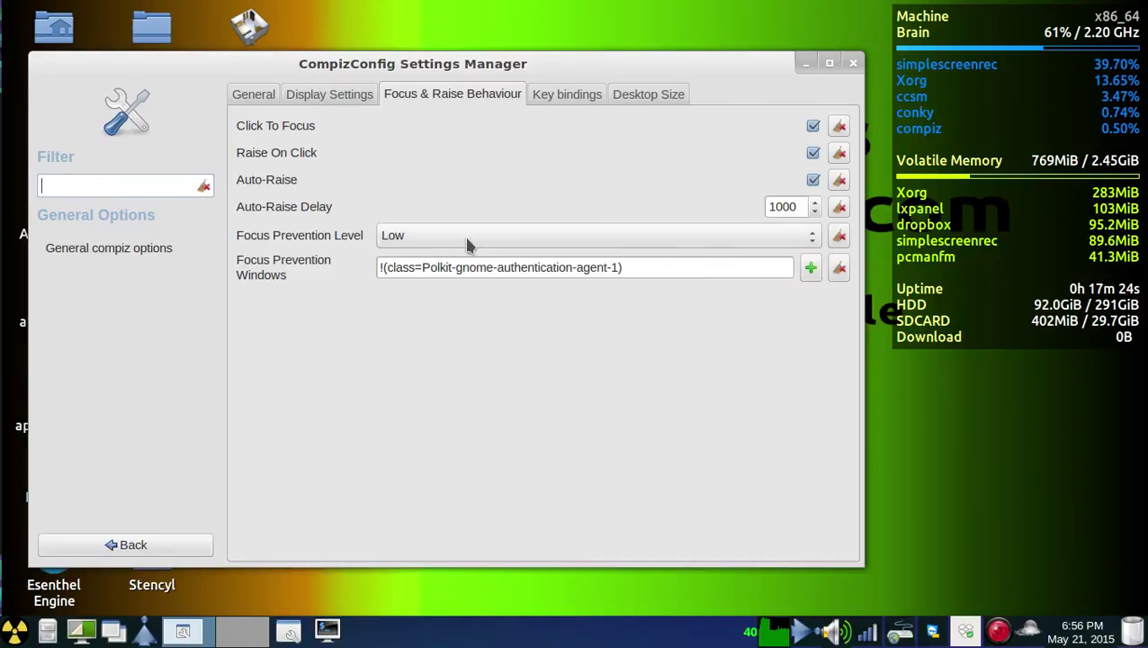
left_click(552, 99)
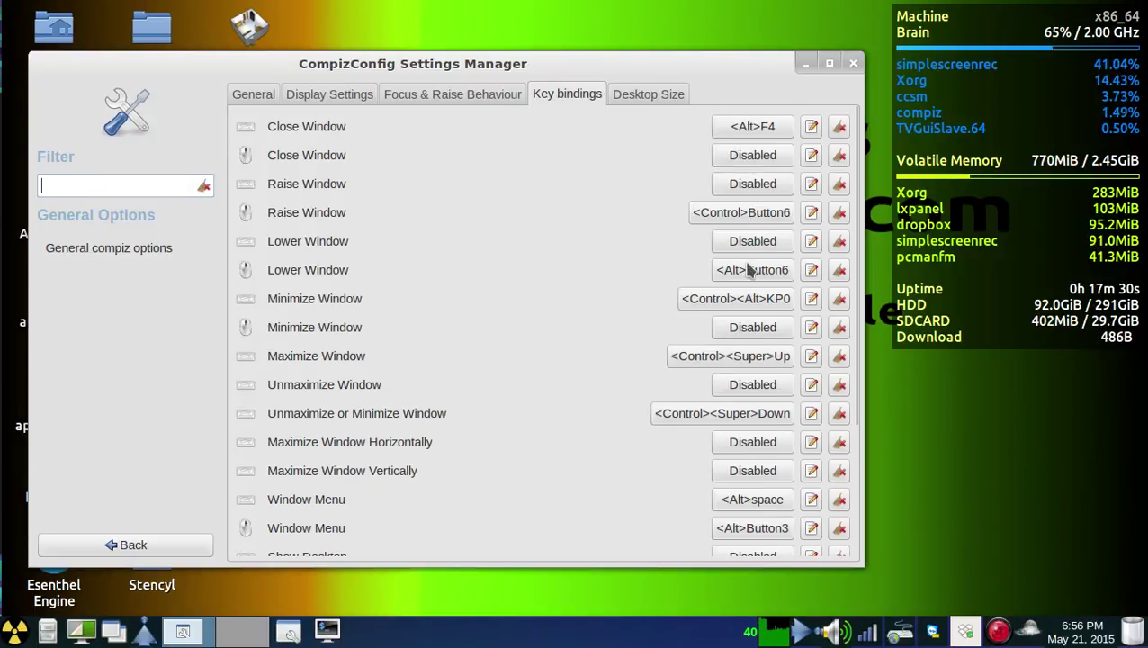
scroll(734, 288, "down", 5)
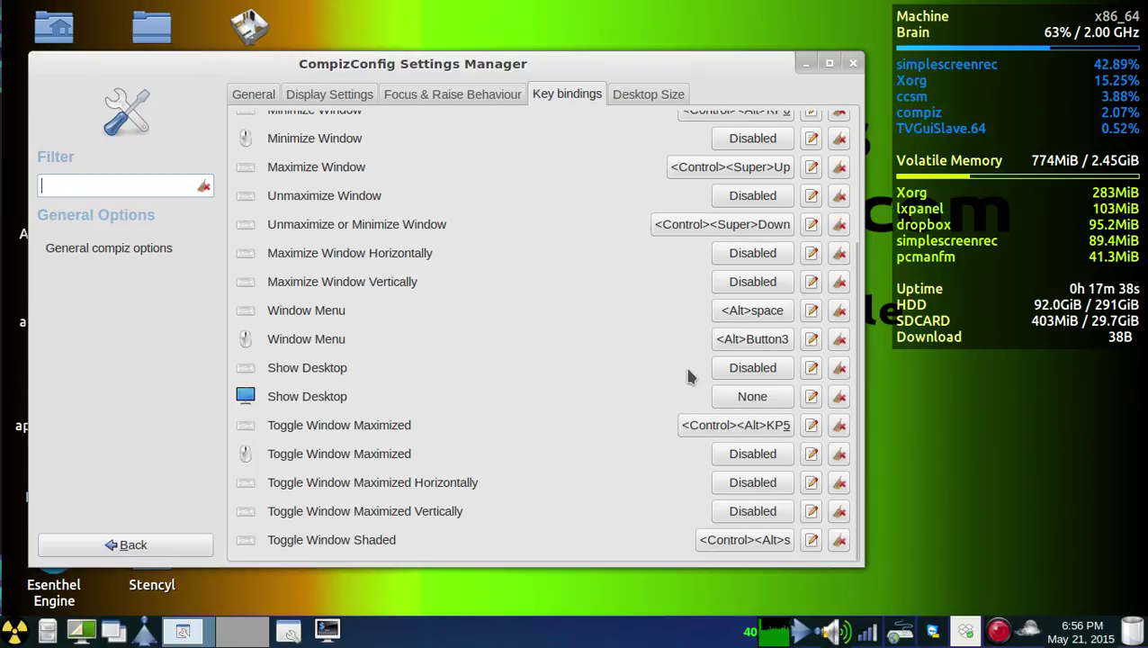
key("ctrl+alt+s")
key("ctrl+alt+s")
key("ctrl+alt+s")
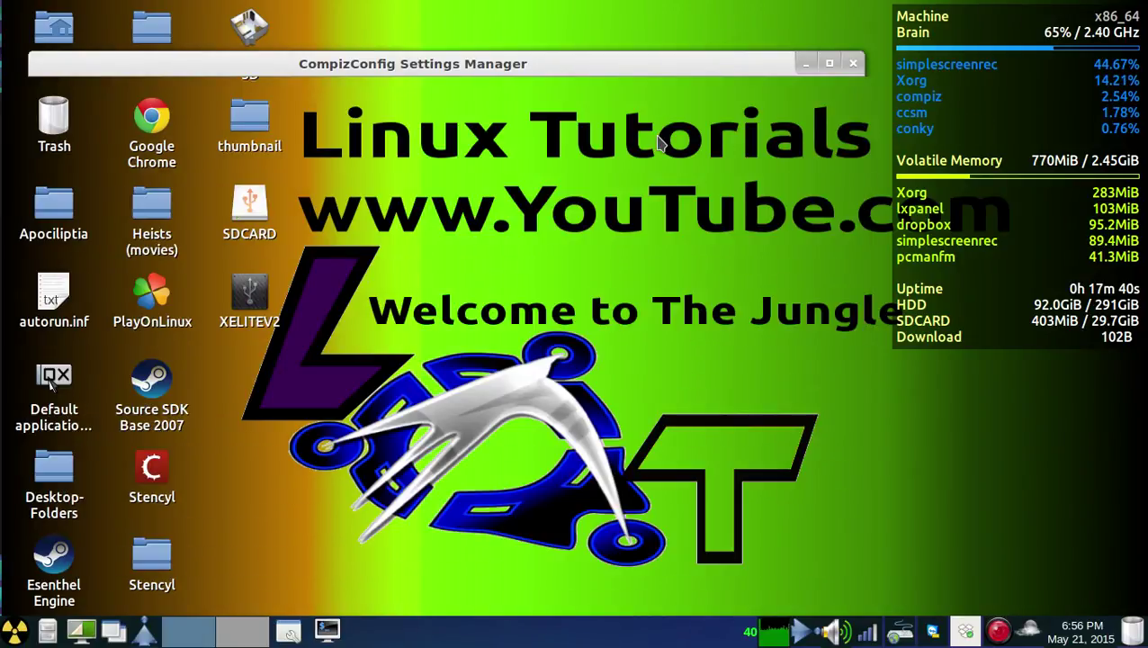
key("ctrl+alt+s")
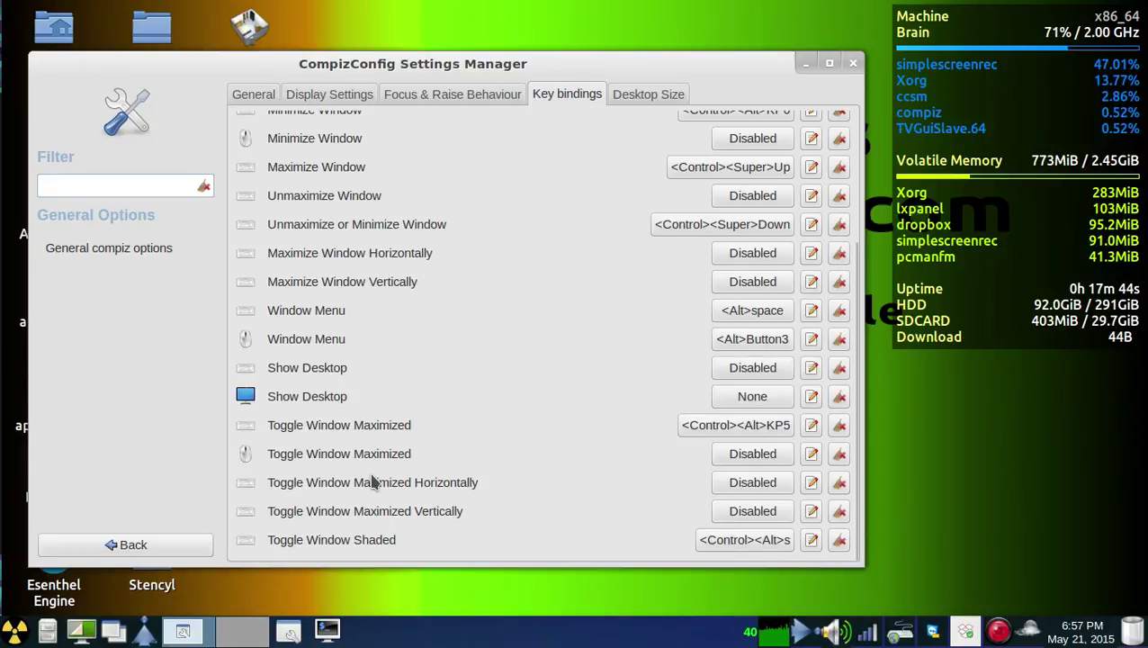
Open the Desktop Size tab and use the Expo overview to visit the second desktop and come back
left_click(635, 96)
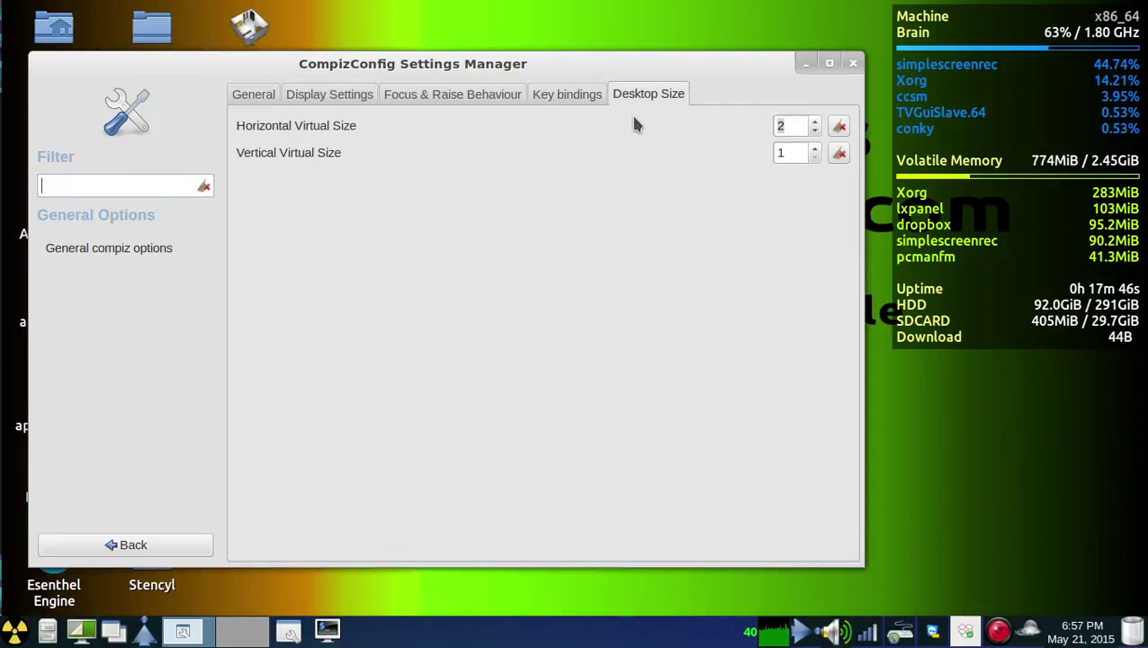
left_click(238, 634)
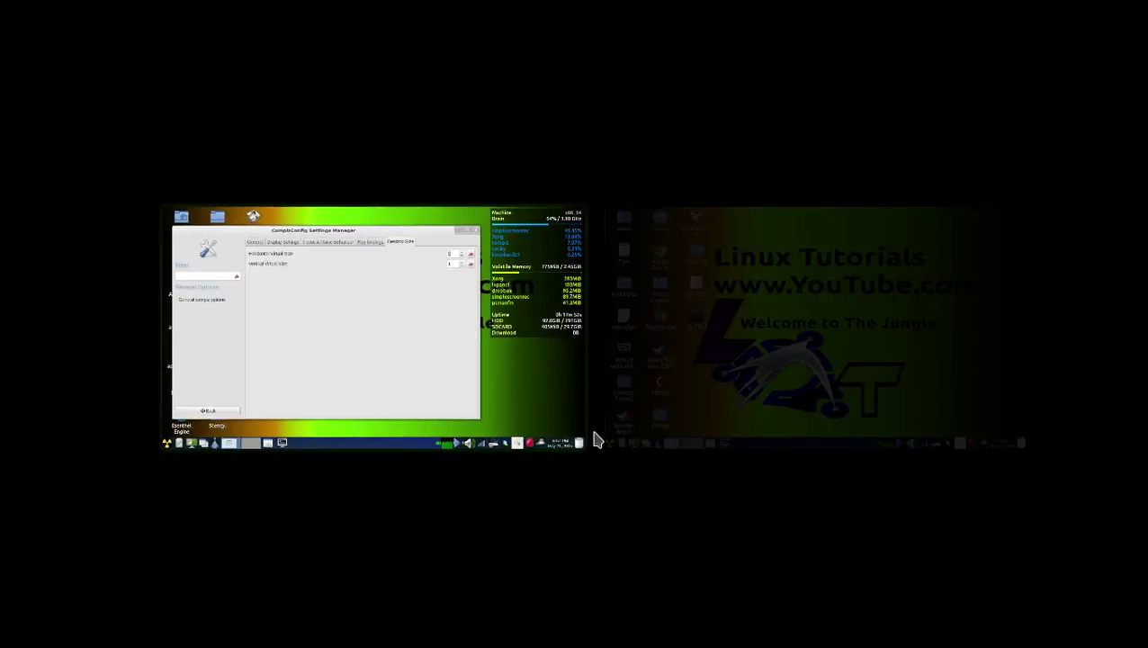
left_click(718, 342)
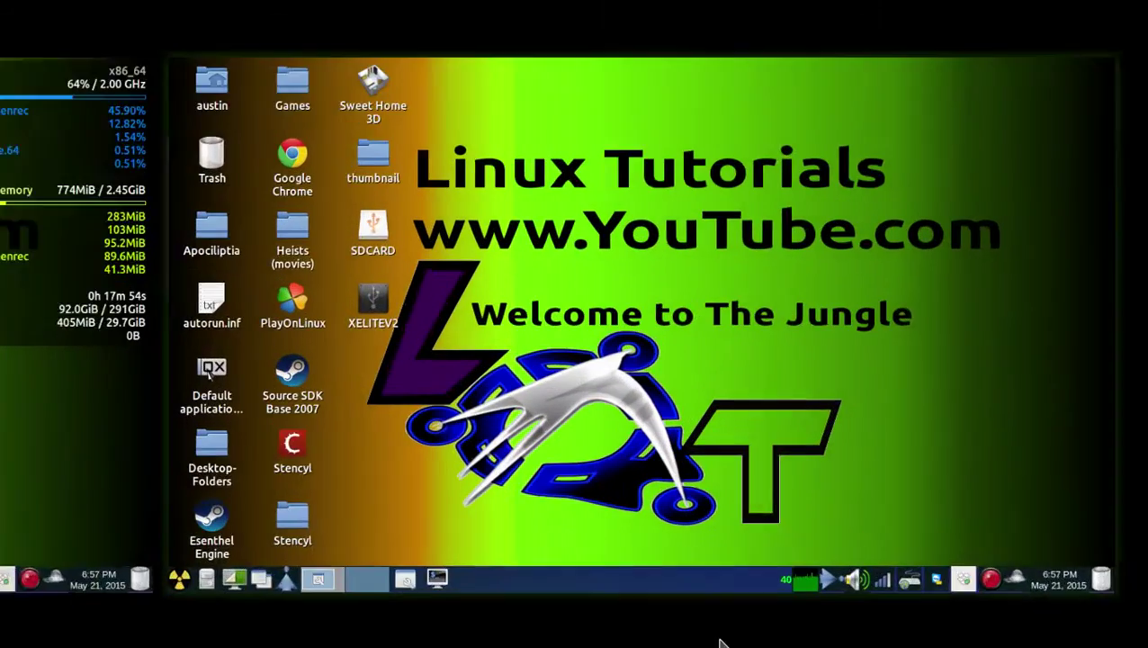
key("super+e")
left_click(407, 321)
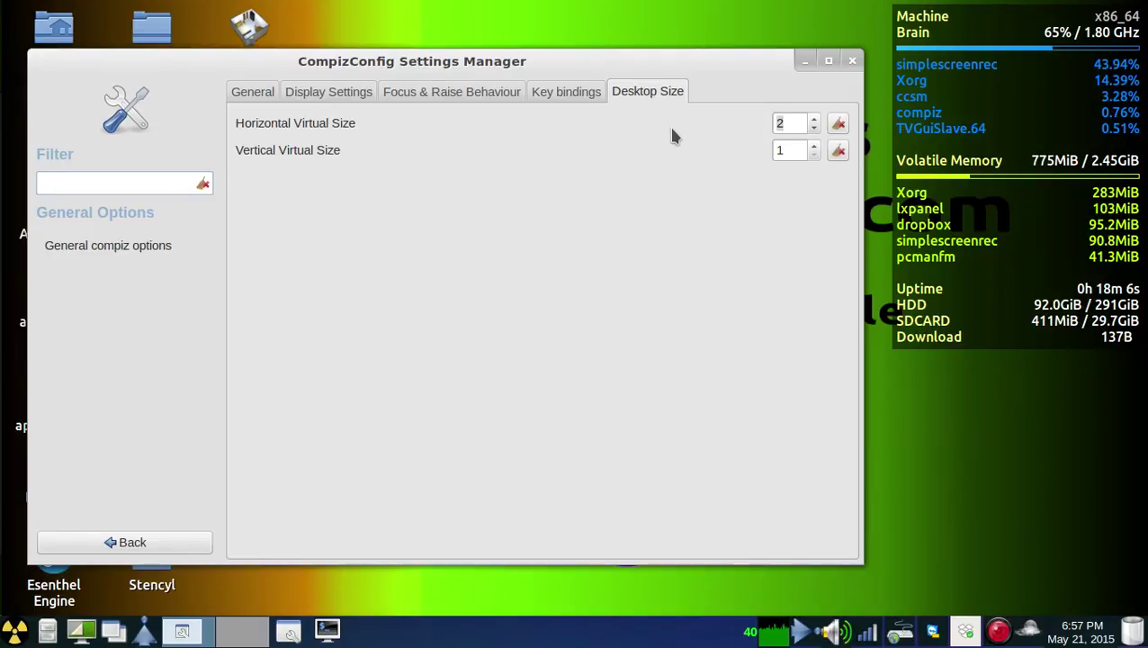
Try a 1 horizontal by 2 vertical desktop layout, then restore Horizontal to 2
left_click(812, 128)
left_click(814, 145)
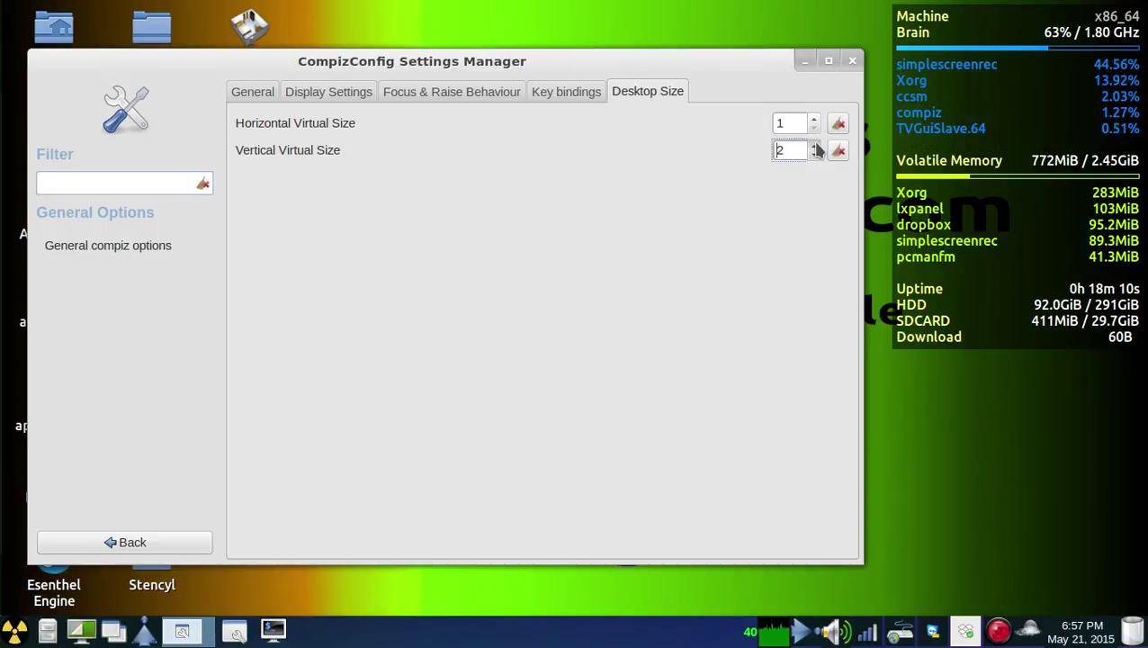
key("ctrl+alt+Down")
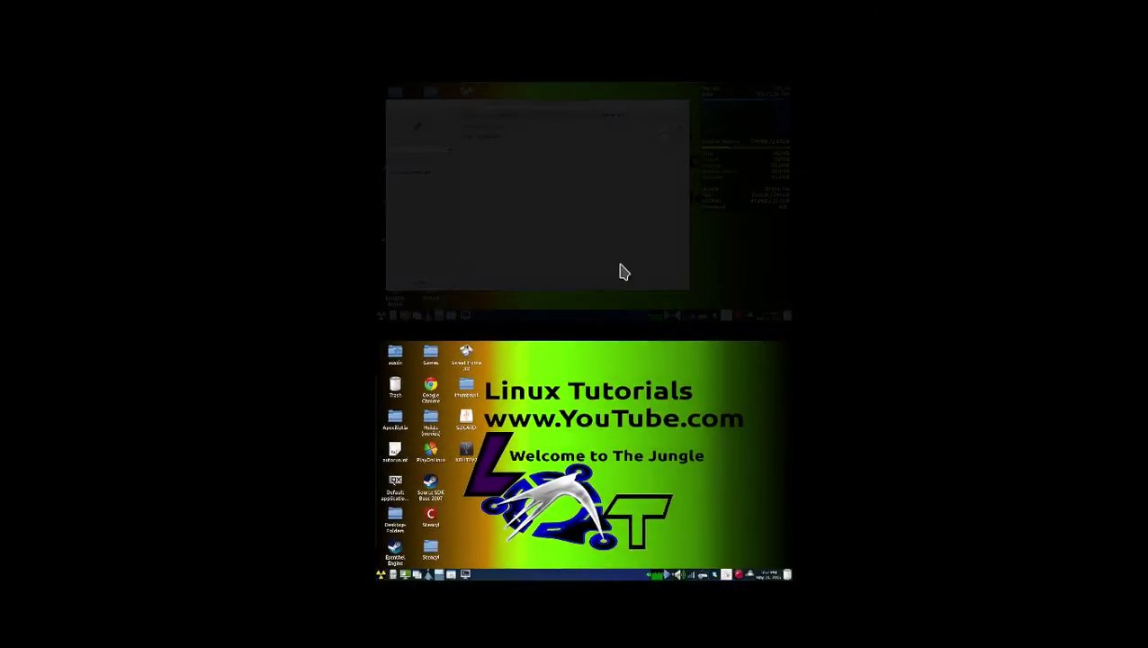
left_click(617, 269)
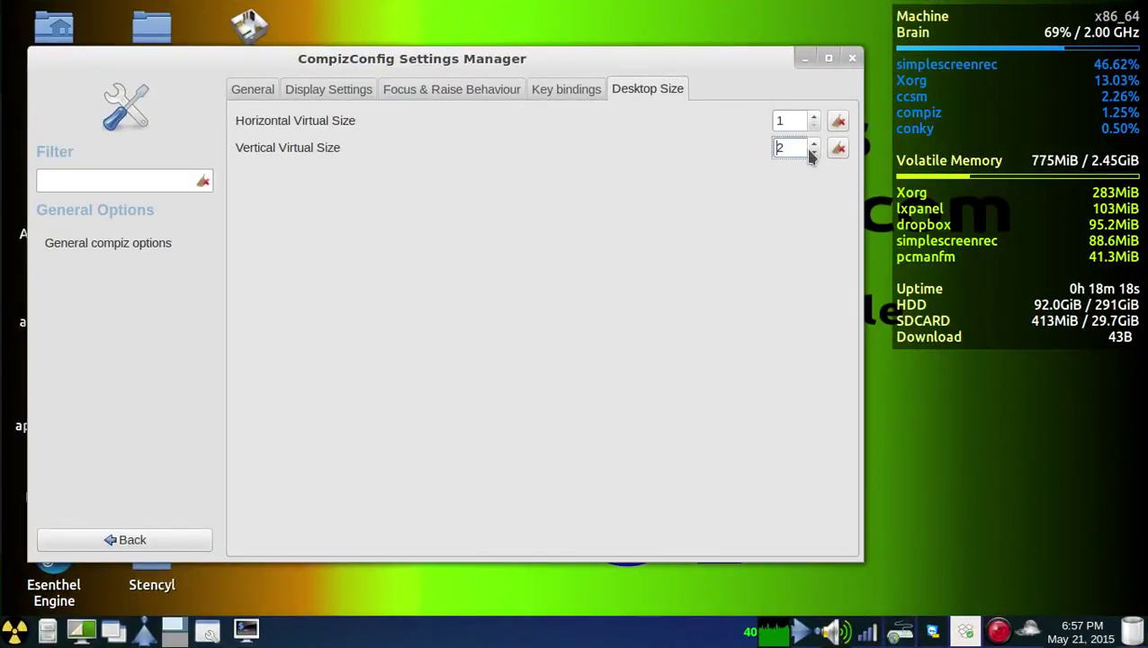
left_click(813, 117)
key("super+e")
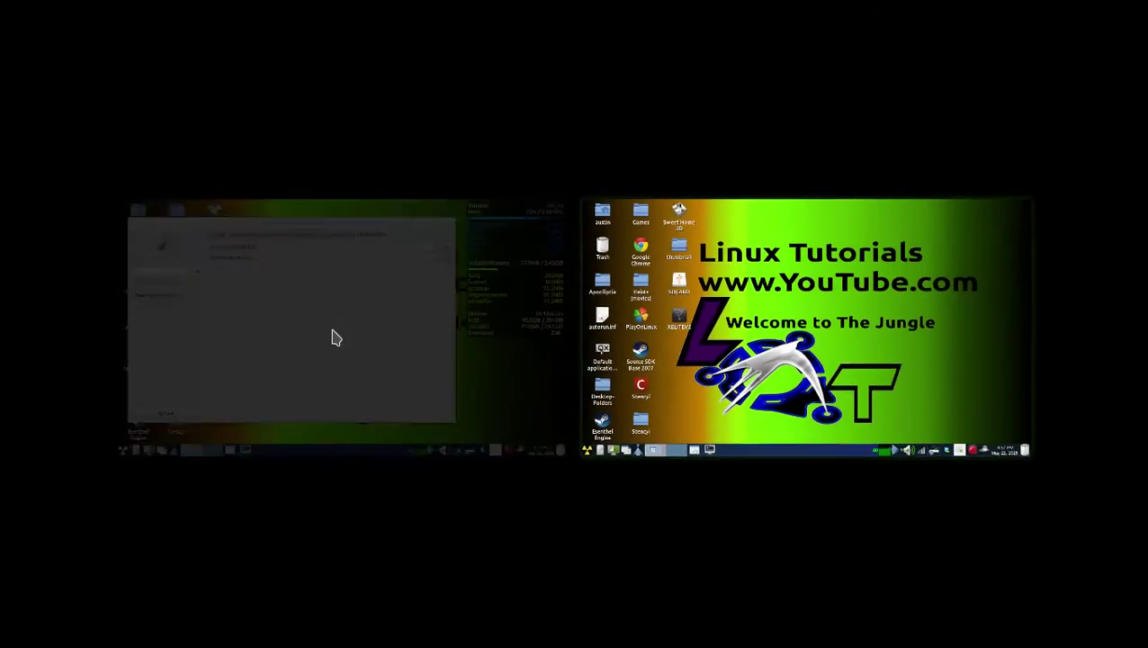
key("super+e")
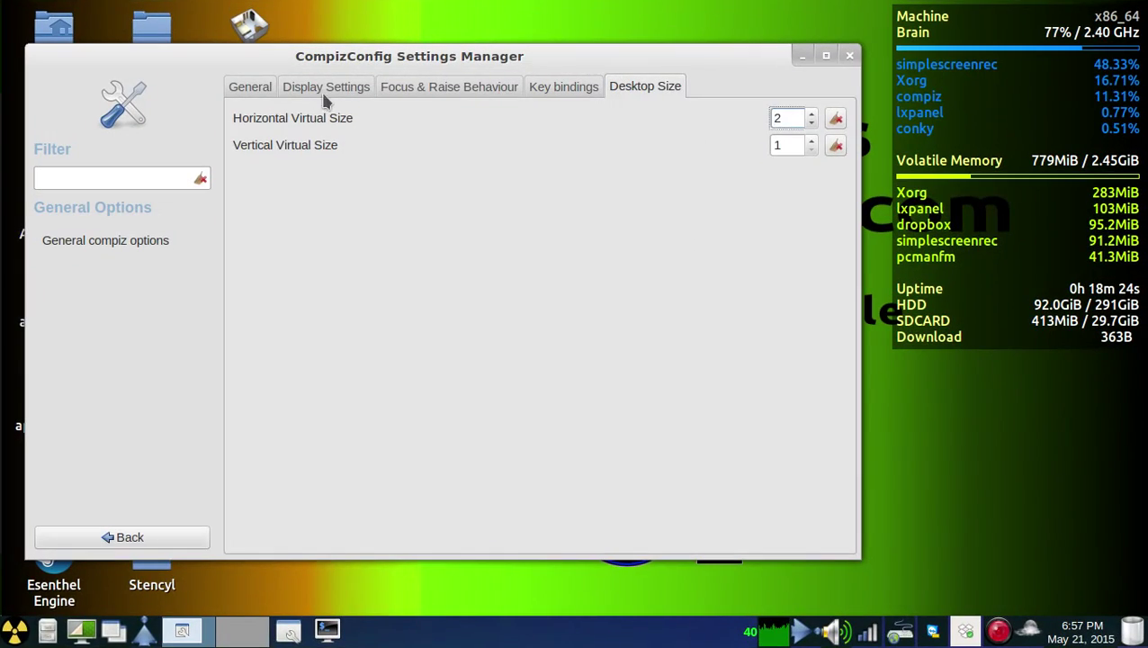
Flip through the General Options tabs once more and go Back to the plugin category list
left_click(284, 90)
left_click(252, 90)
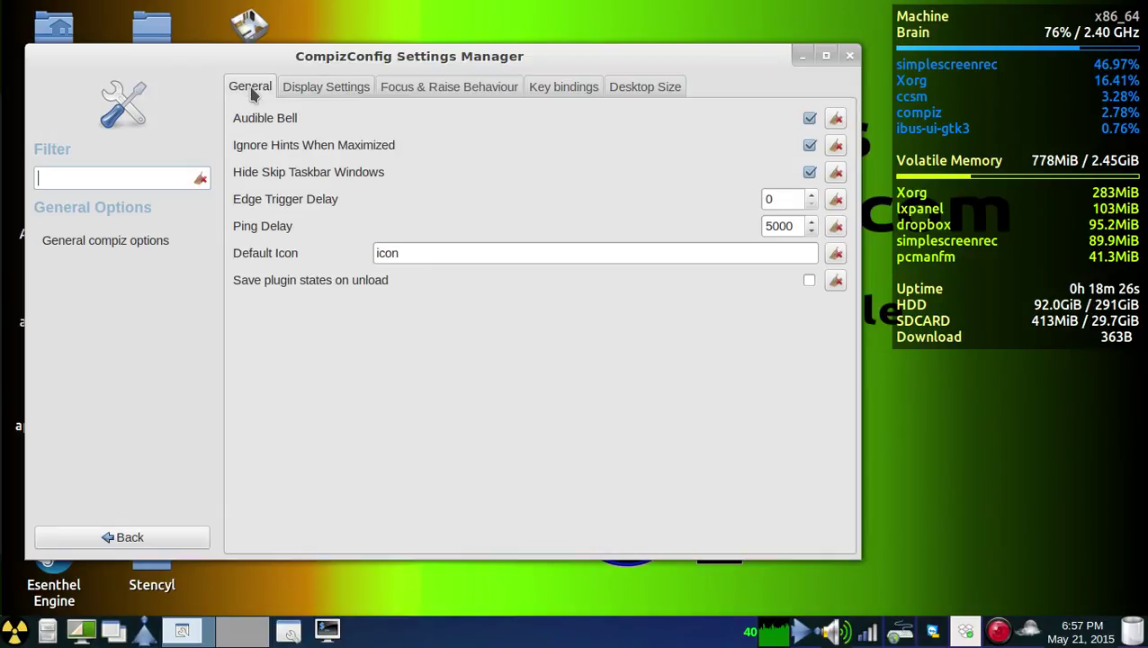
left_click(433, 88)
left_click(542, 90)
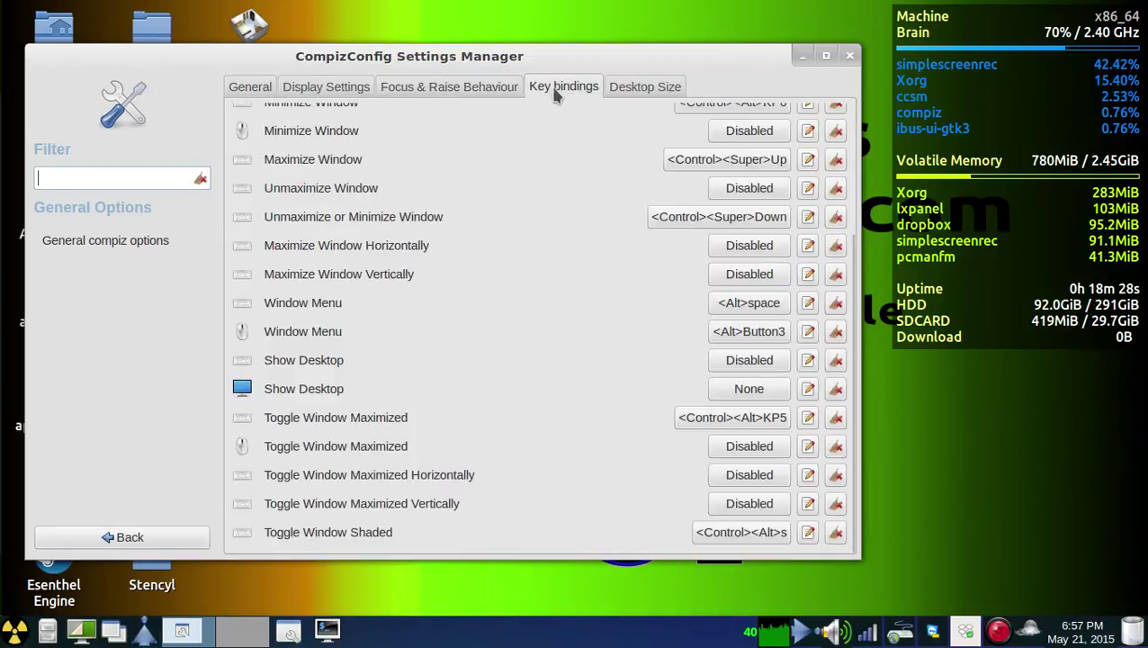
left_click(239, 87)
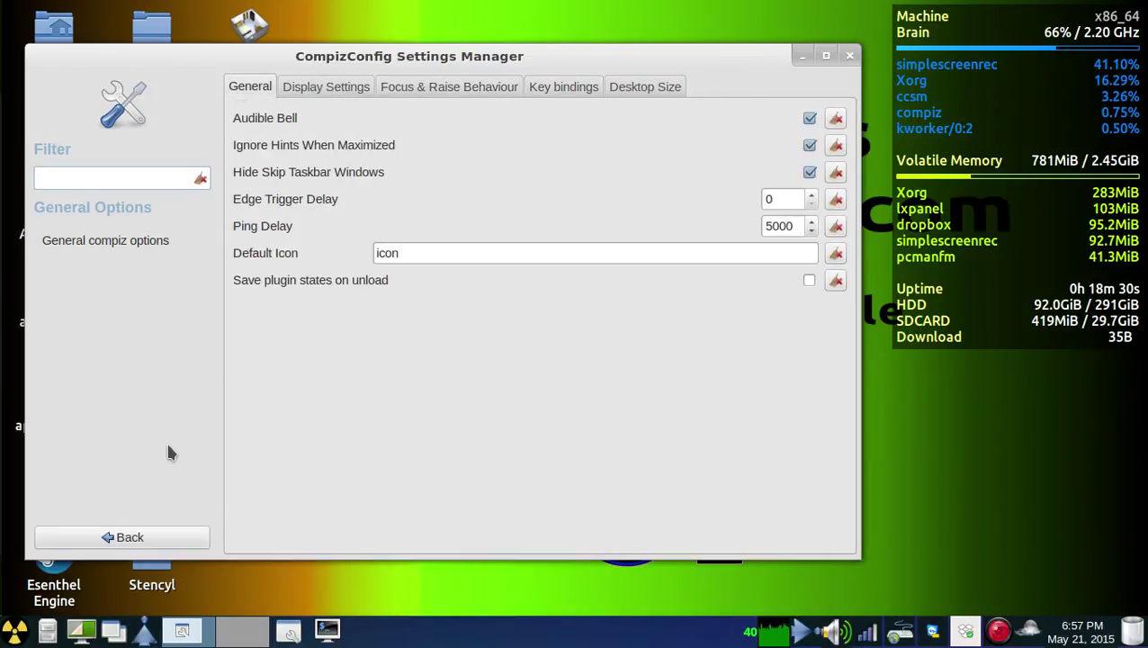
left_click(130, 536)
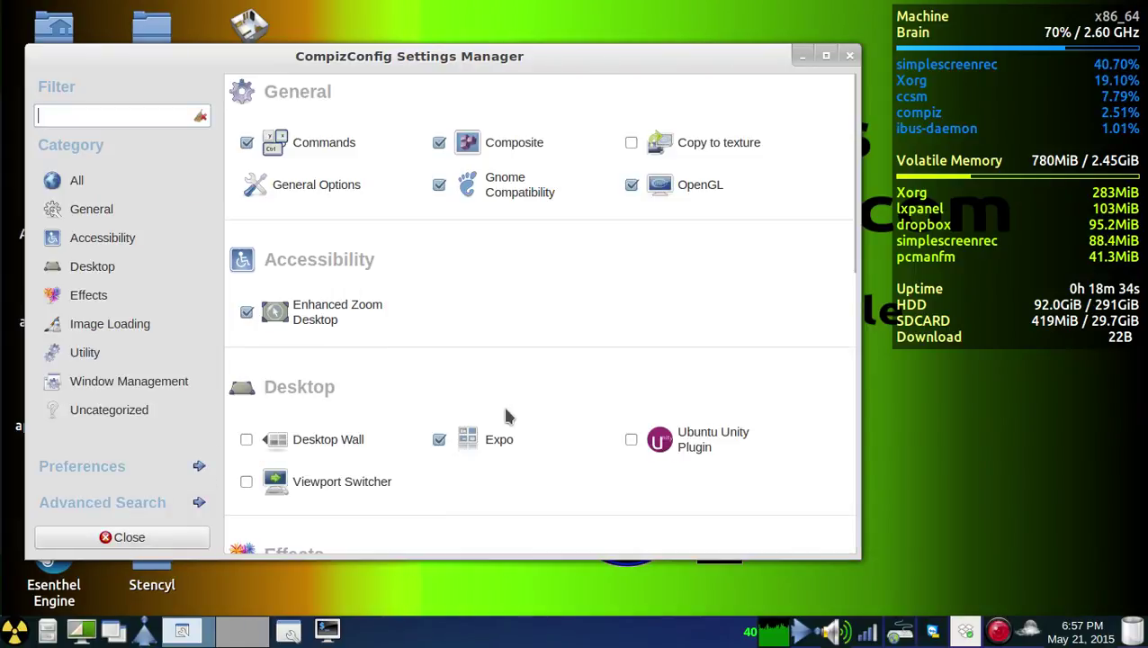
Open the Expo plugin and edit its Expo Button binding, currently Disabled
left_click(502, 437)
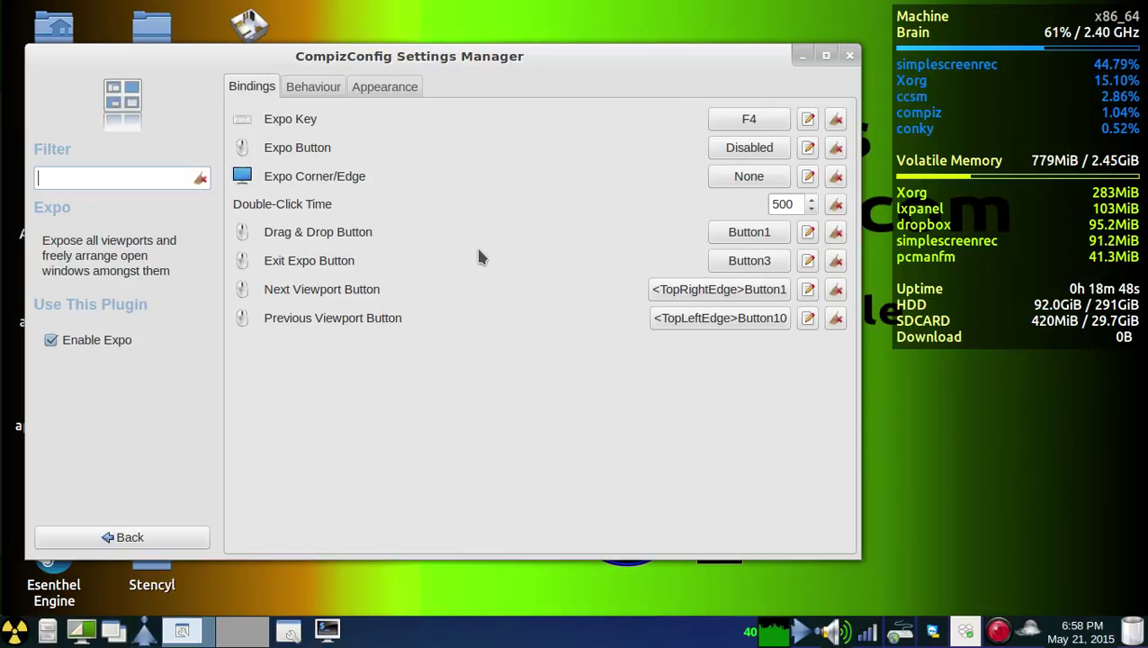
double_click(55, 337)
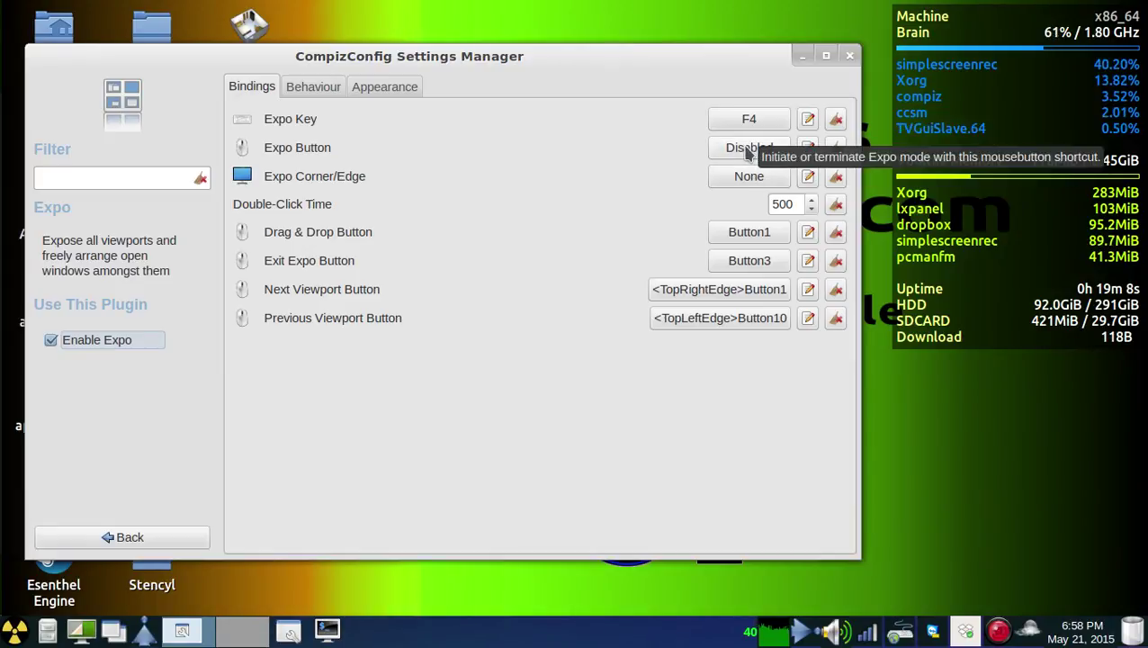
left_click(747, 150)
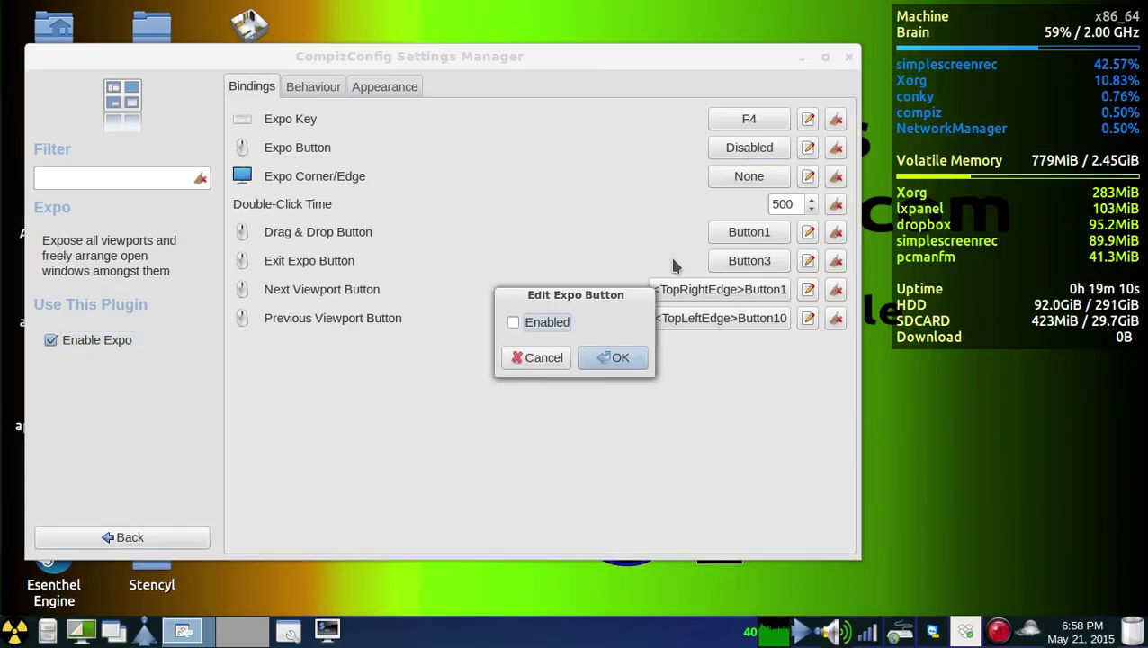
Bind Expo to mouse Button2 and test it by middle-clicking to open and close Expo
left_click(543, 322)
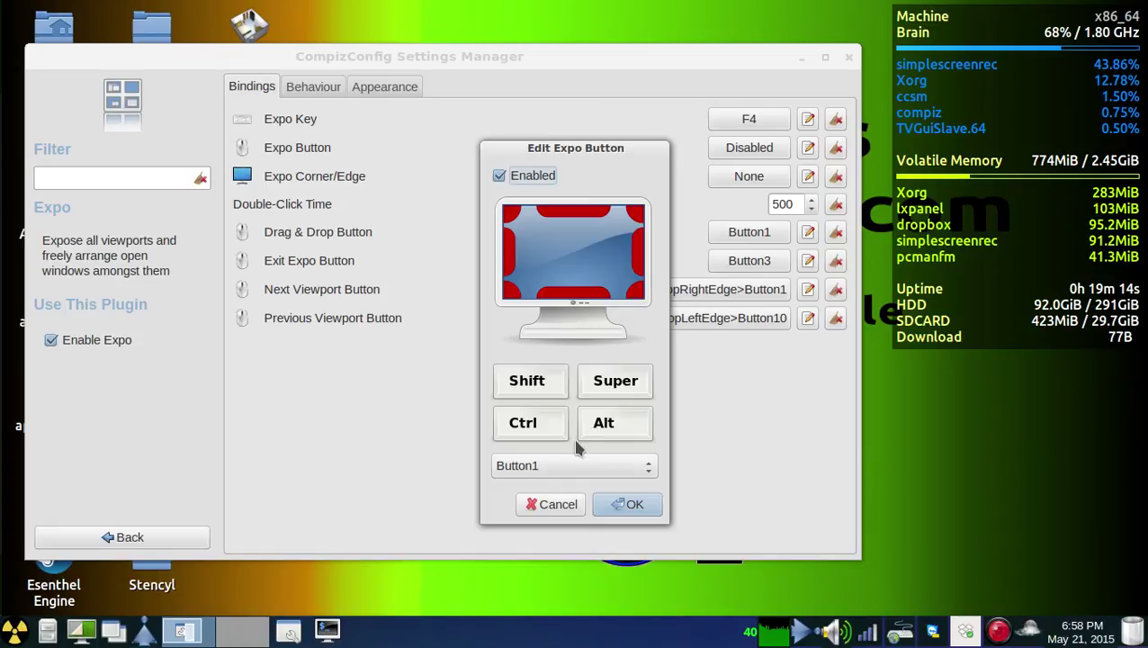
left_click(560, 481)
scroll(569, 481, "down", 3)
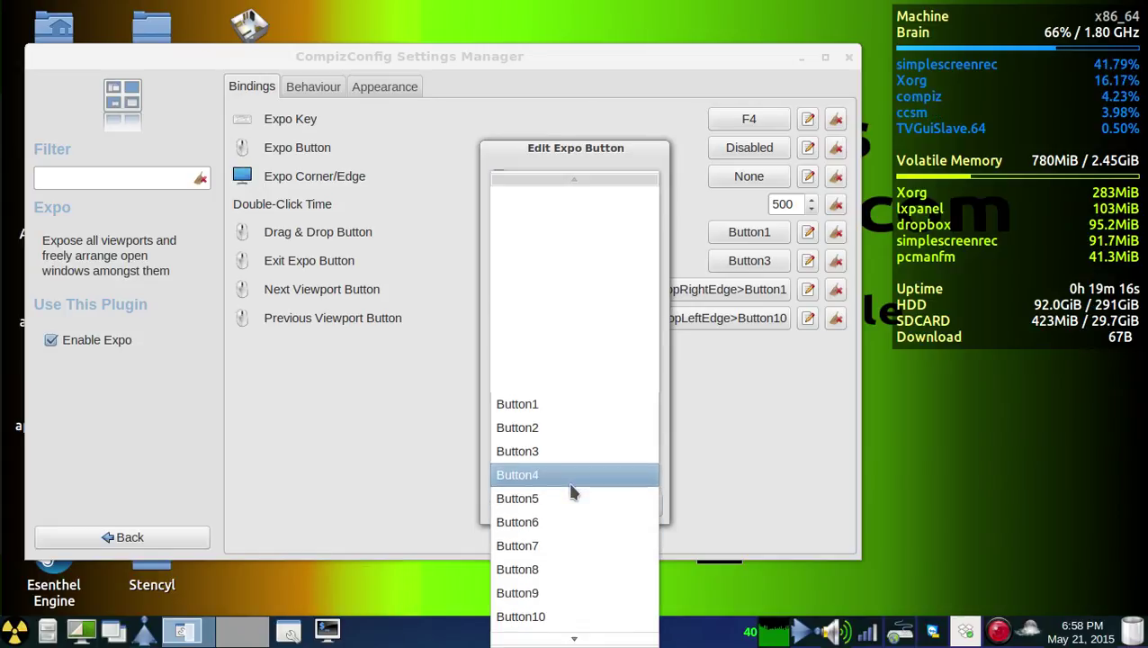
scroll(578, 483, "down", 3)
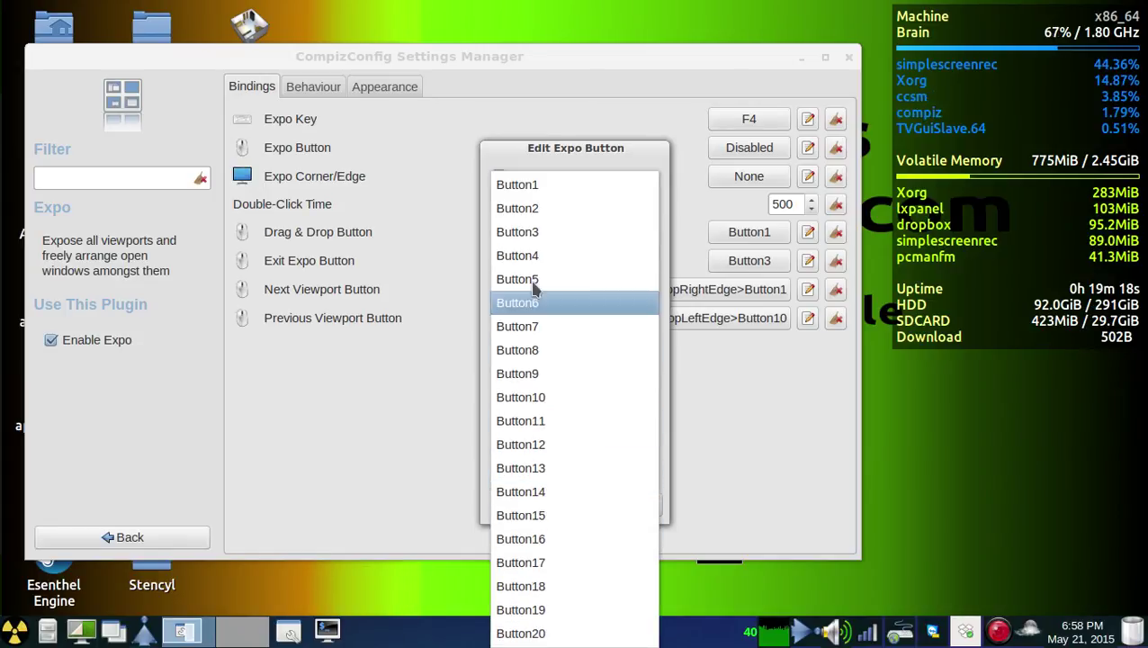
left_click(535, 212)
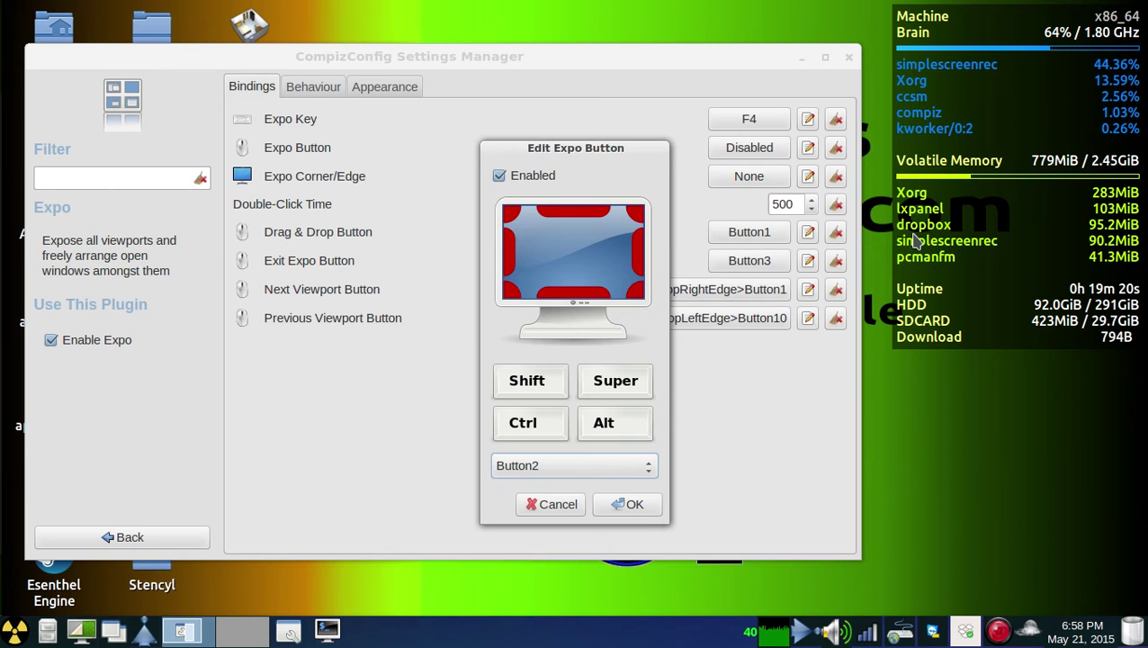
left_click(628, 505)
middle_click(861, 389)
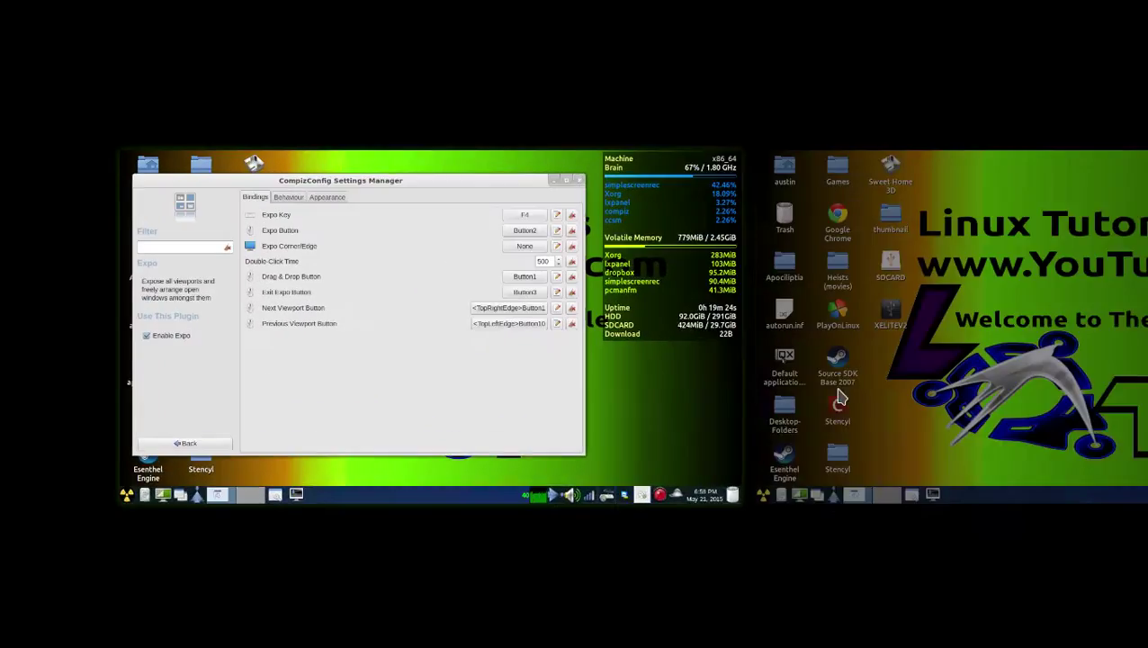
middle_click(837, 396)
middle_click(798, 397)
middle_click(797, 396)
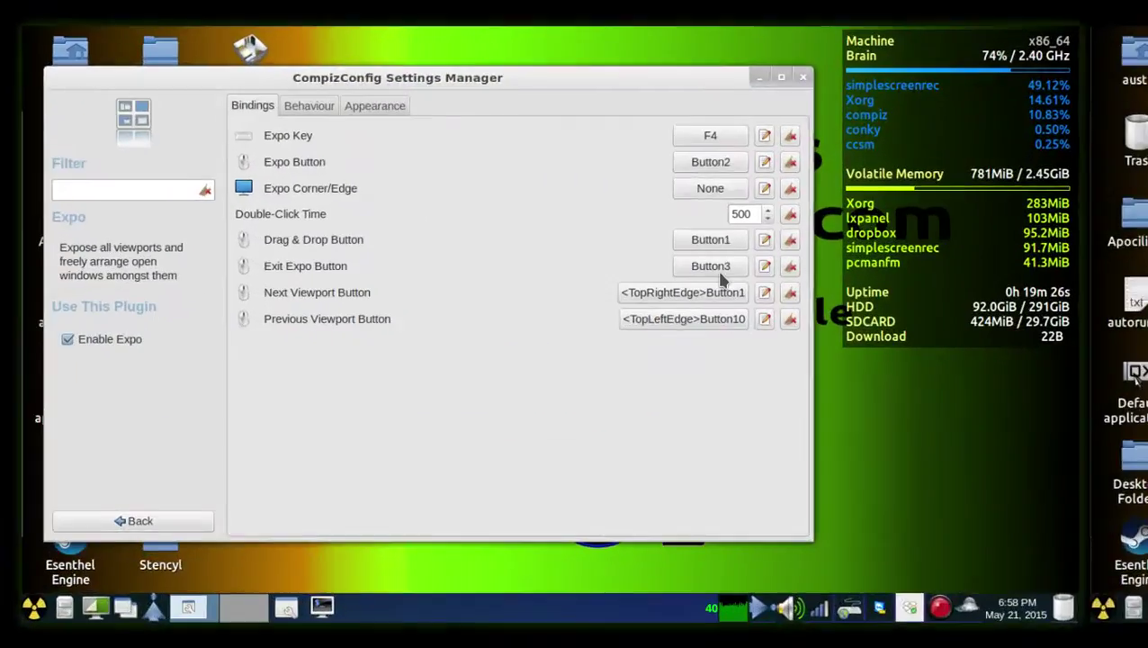
Uncheck Enabled in the Edit Expo Button dialog so Expo Button is Disabled again
left_click(749, 147)
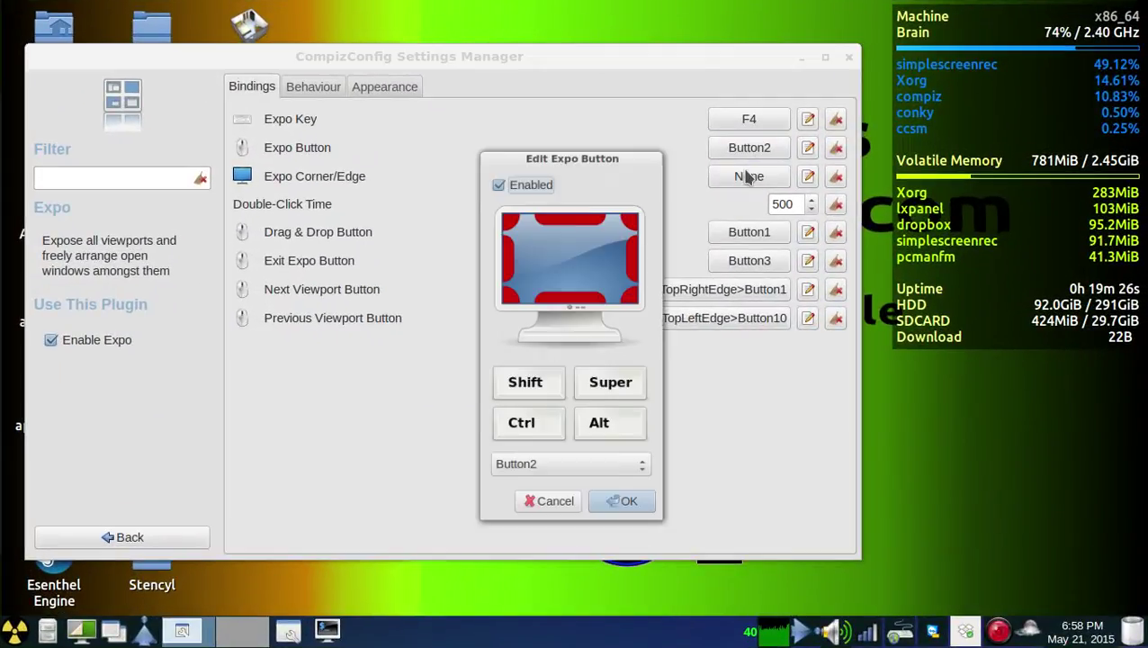
left_click(585, 466)
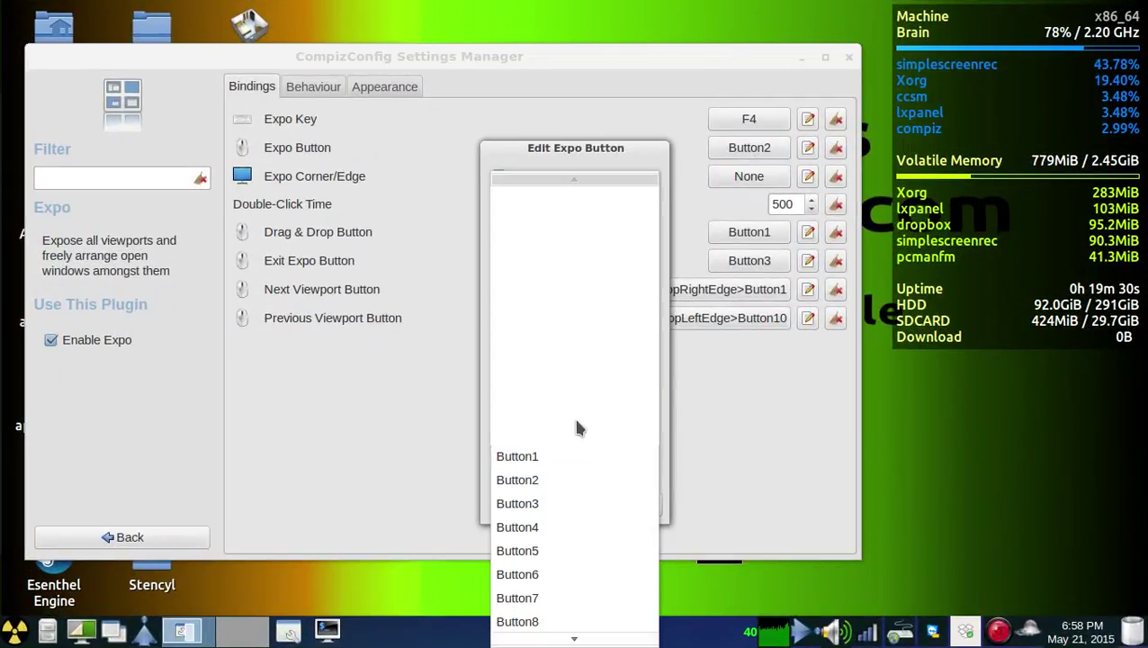
left_click(571, 159)
left_click(509, 172)
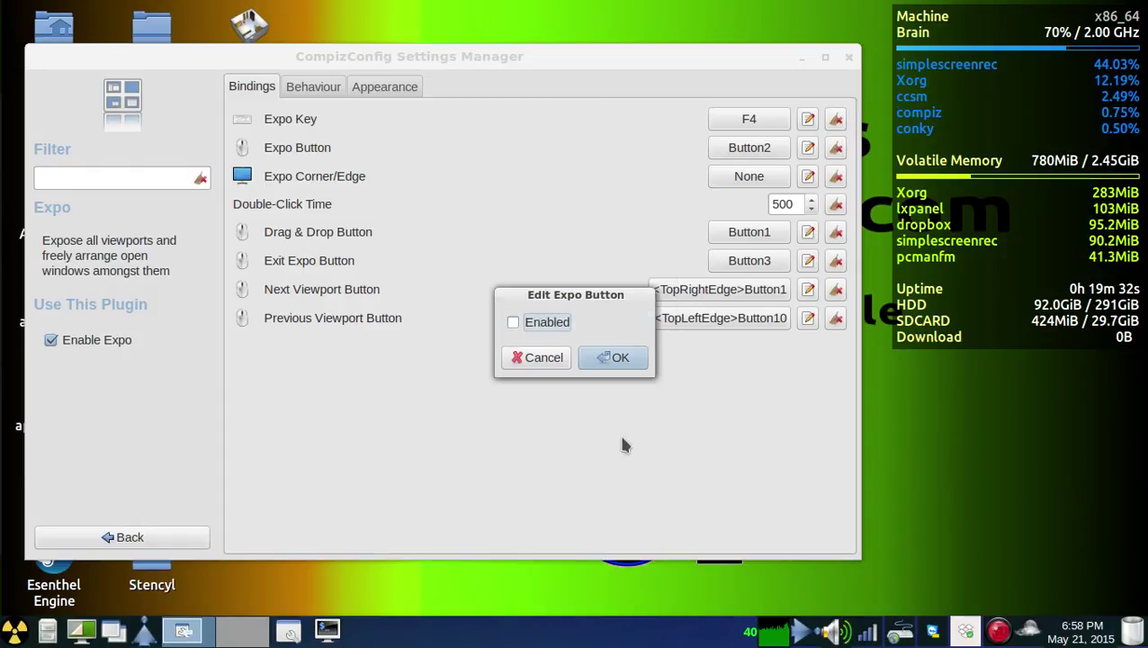
left_click(616, 360)
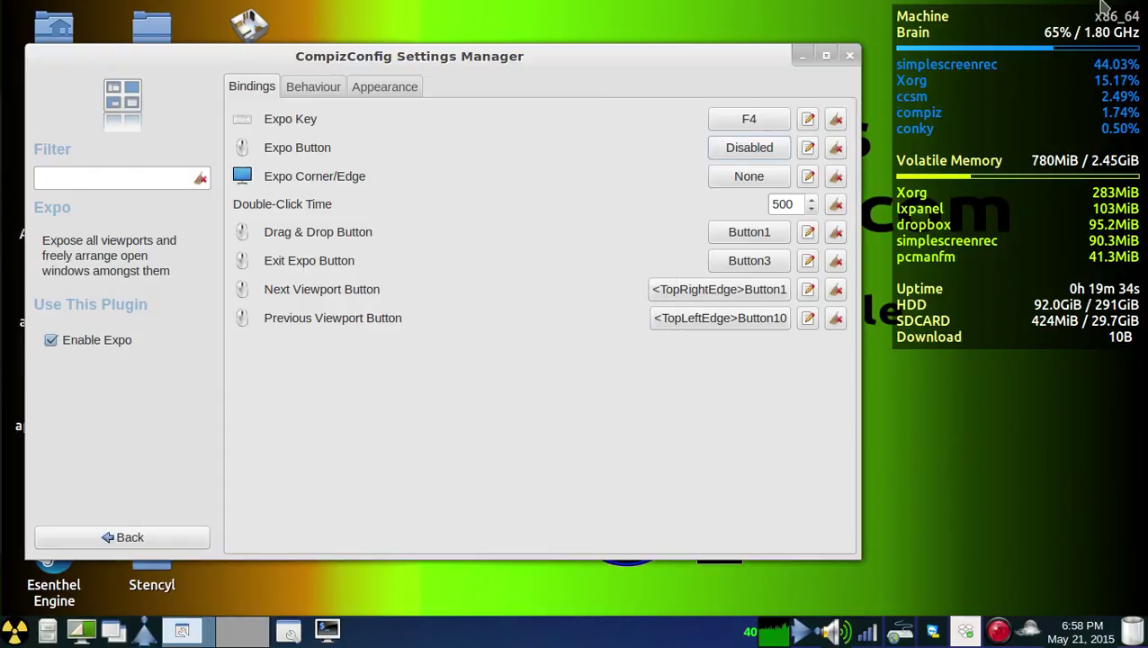
left_click(772, 177)
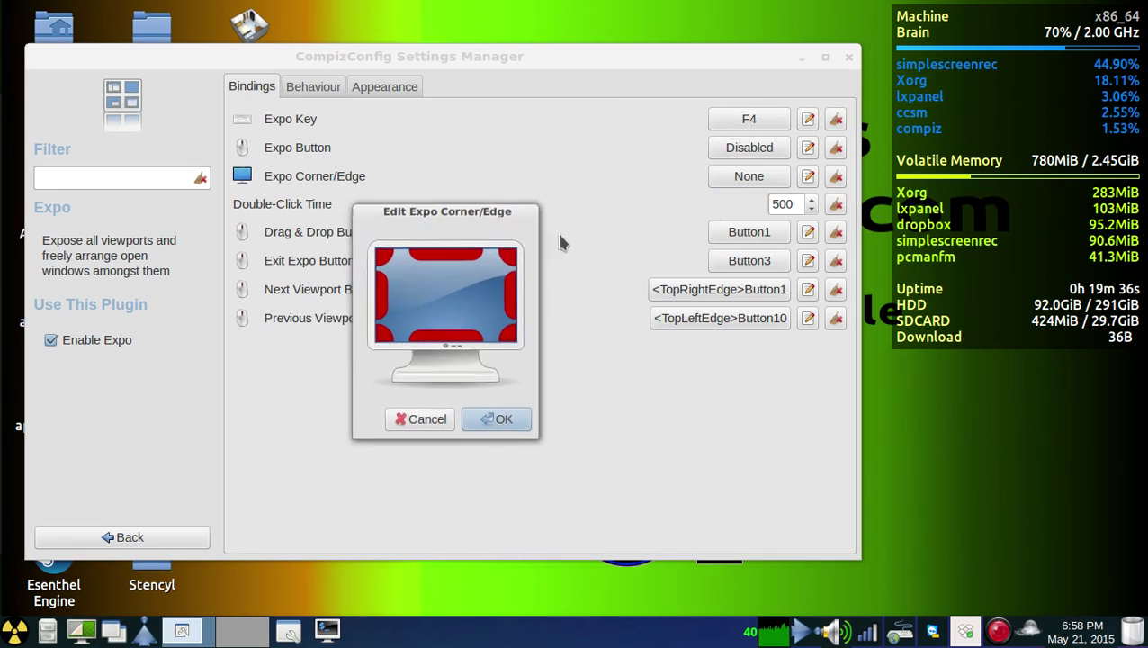
Set the TopRight corner as an Expo trigger and test it by moving into that corner
left_click(504, 259)
left_click(497, 420)
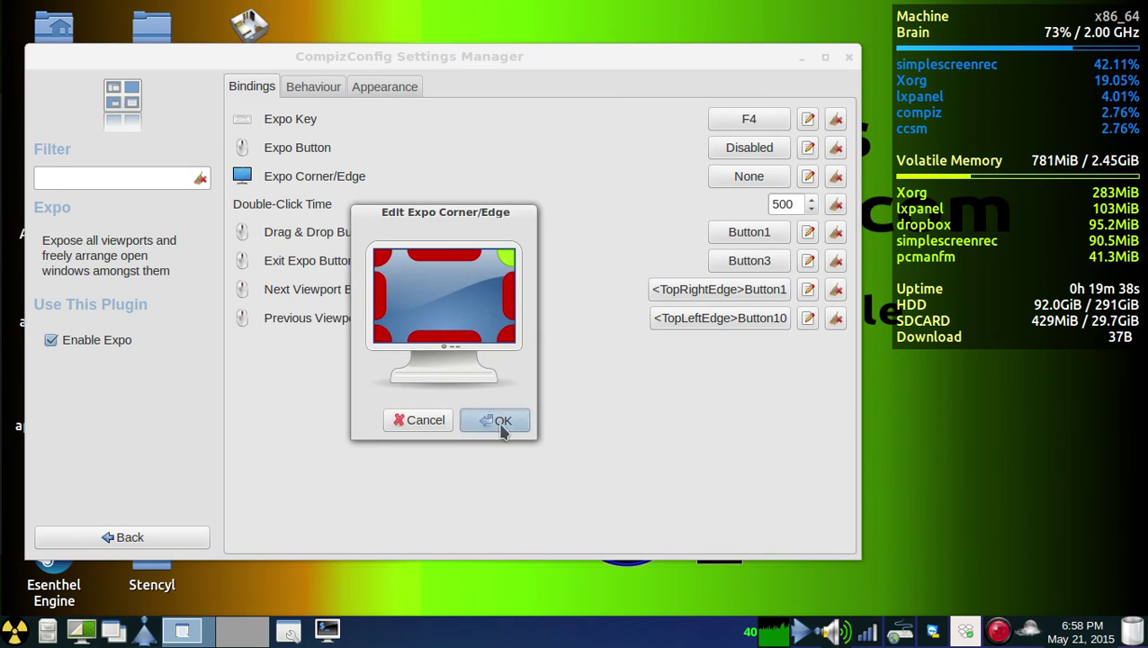
mouse_move(1147, 0)
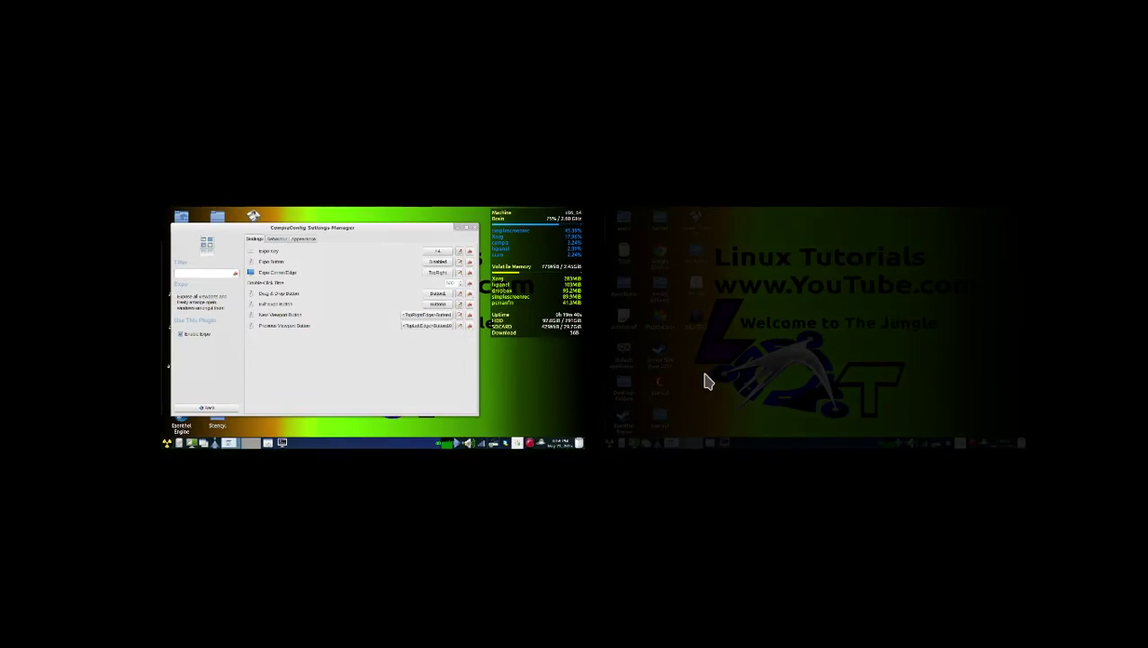
left_click(705, 379)
mouse_move(1147, 0)
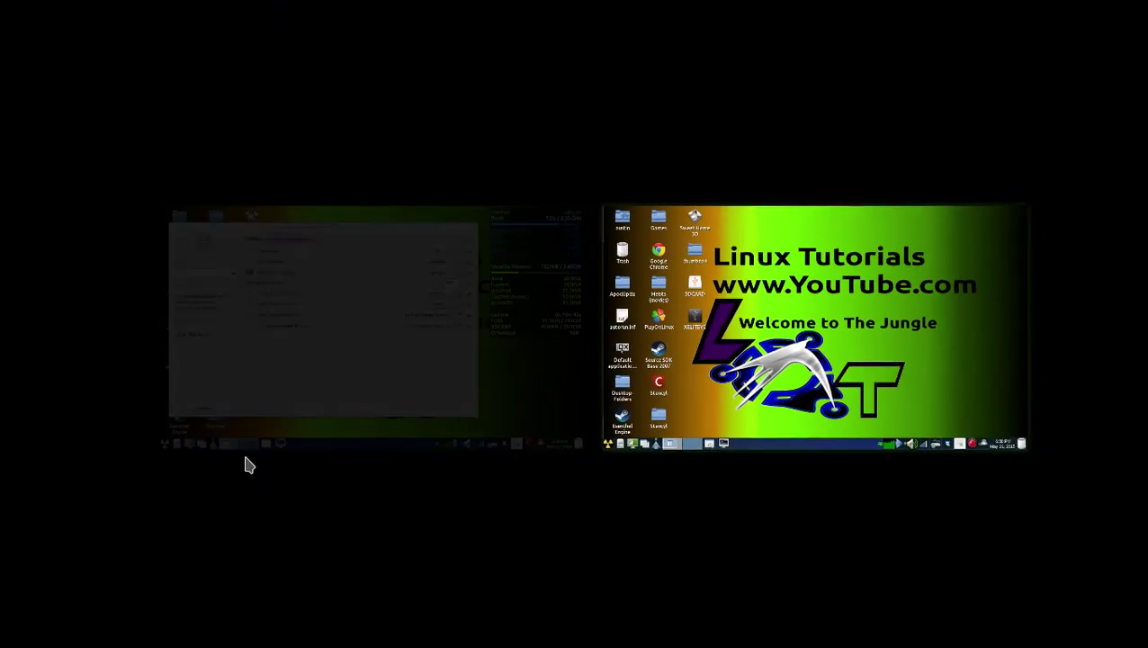
left_click(324, 384)
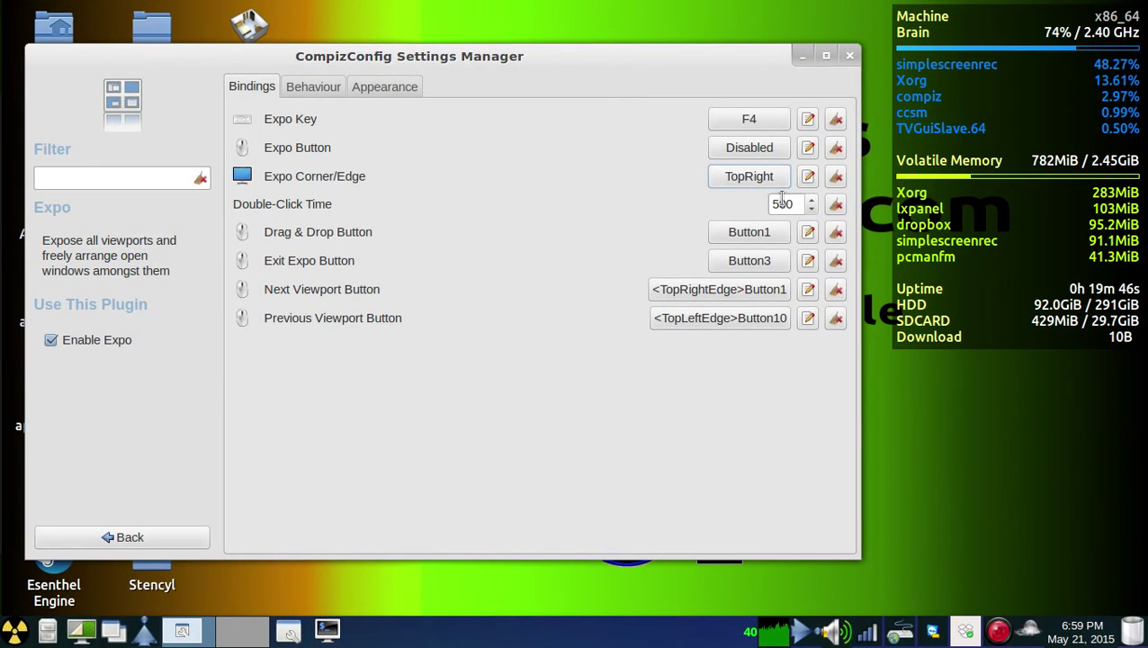
Make all four screen corners trigger Expo
left_click(756, 180)
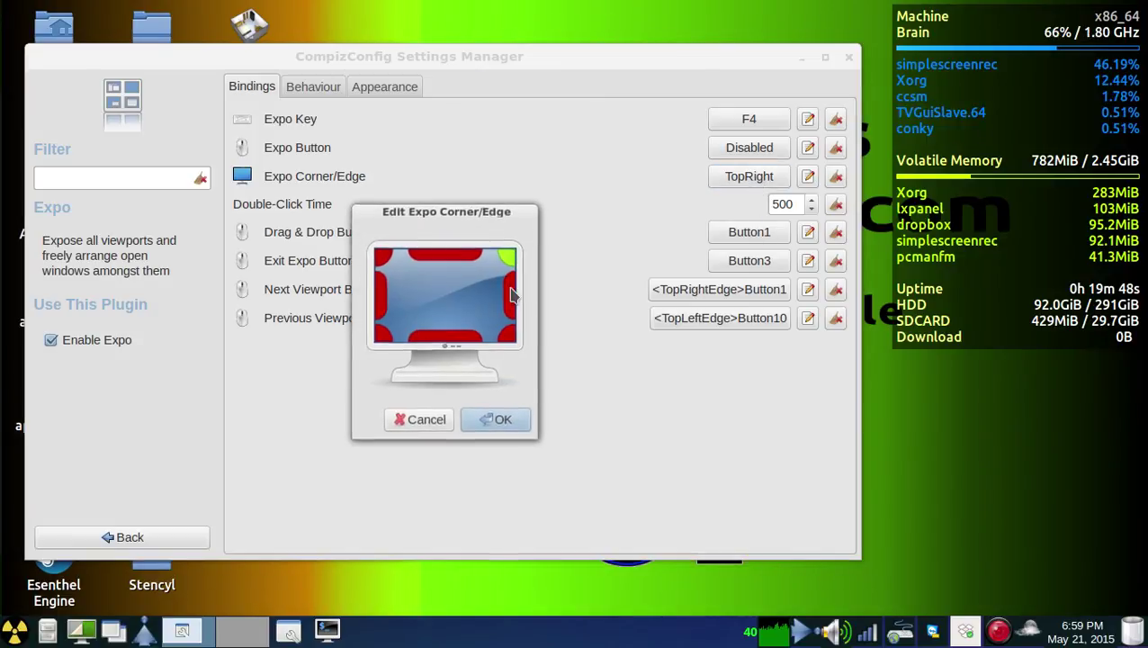
left_click(502, 259)
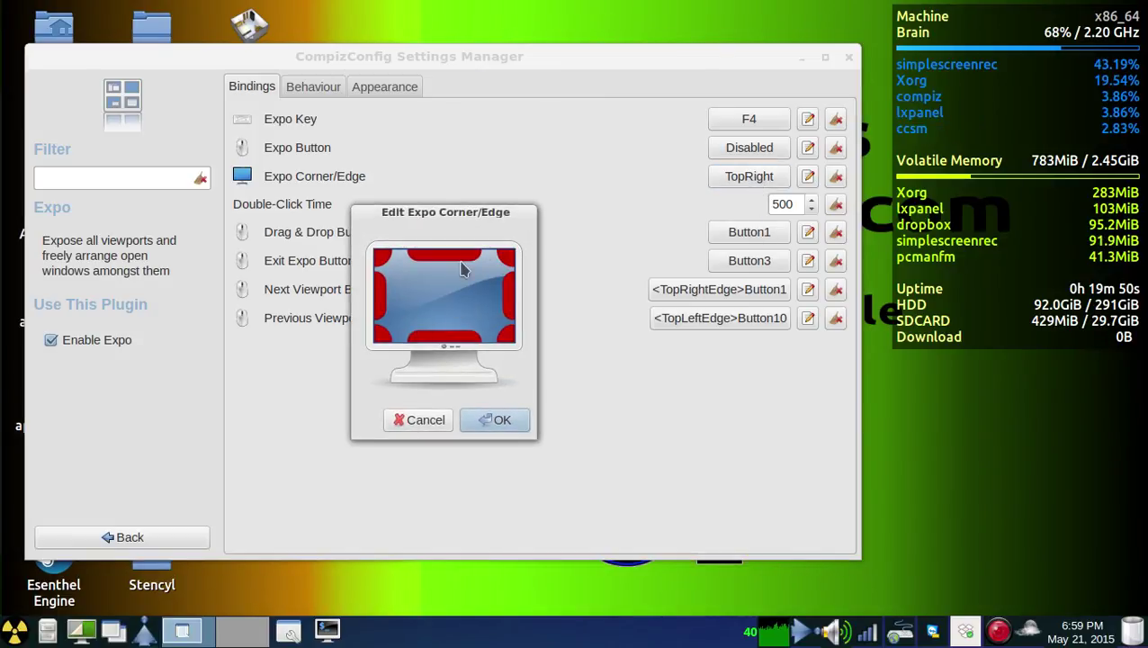
left_click(508, 257)
left_click(385, 261)
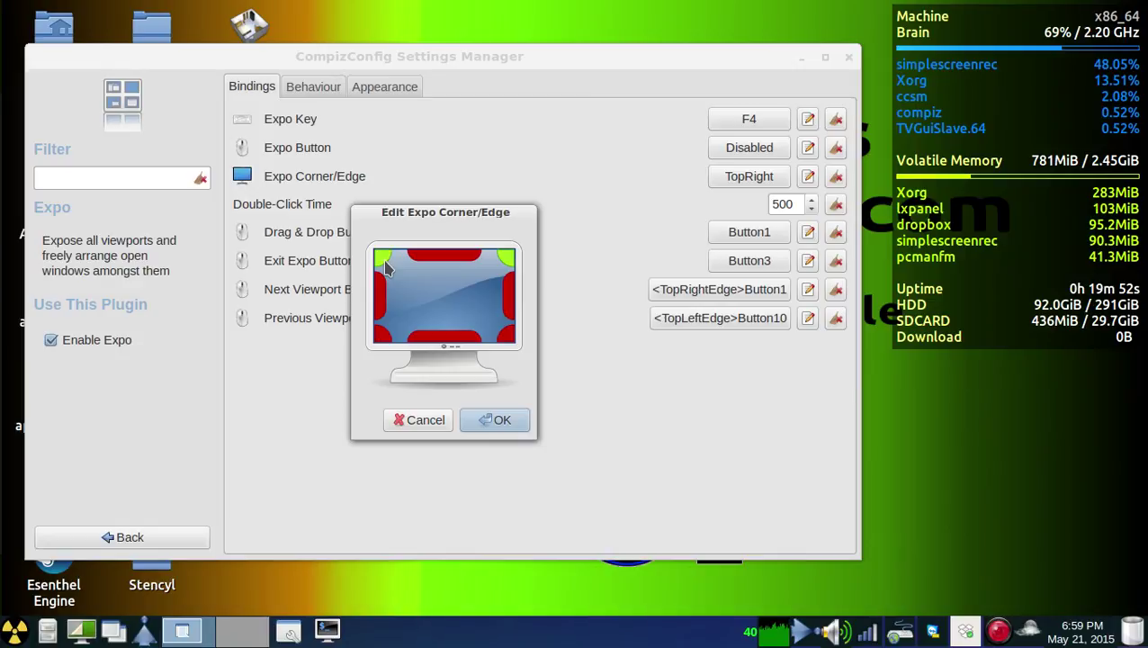
left_click(381, 338)
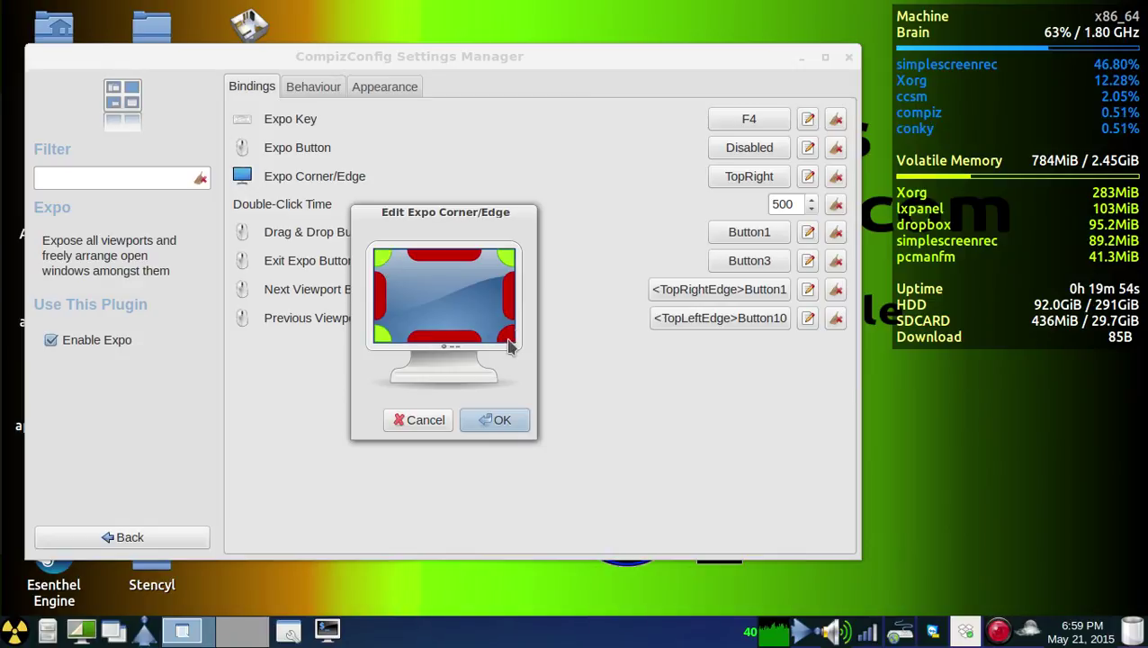
left_click(507, 335)
left_click(494, 420)
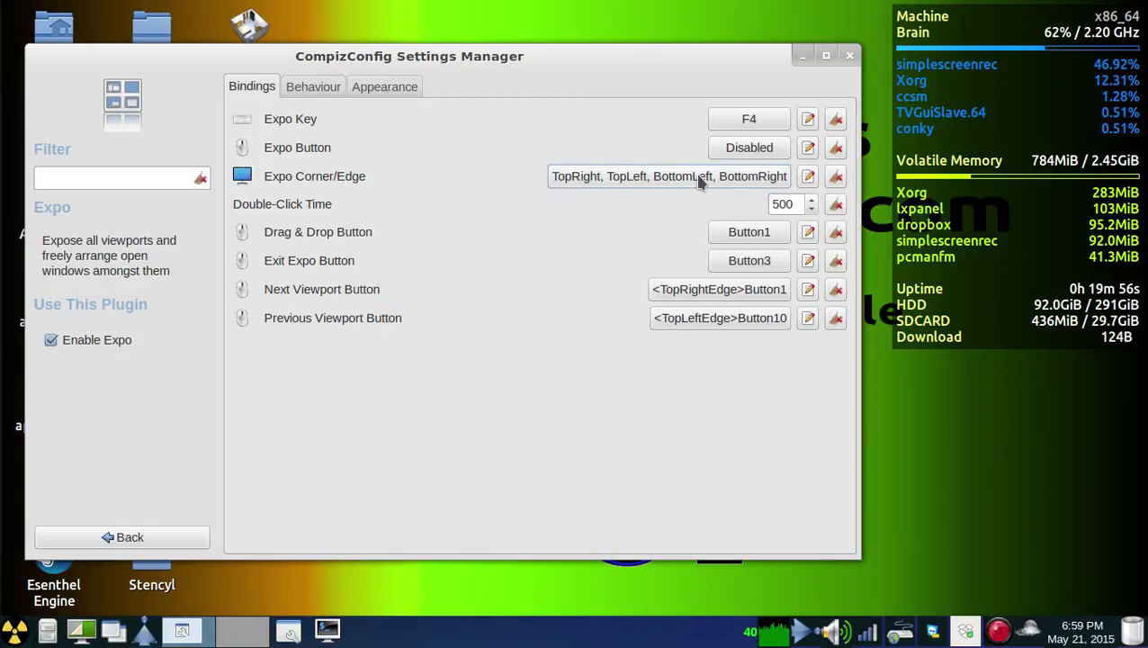
Clear all four corners so Expo Corner/Edge is None, then show the Behaviour tab
left_click(670, 176)
left_click(501, 260)
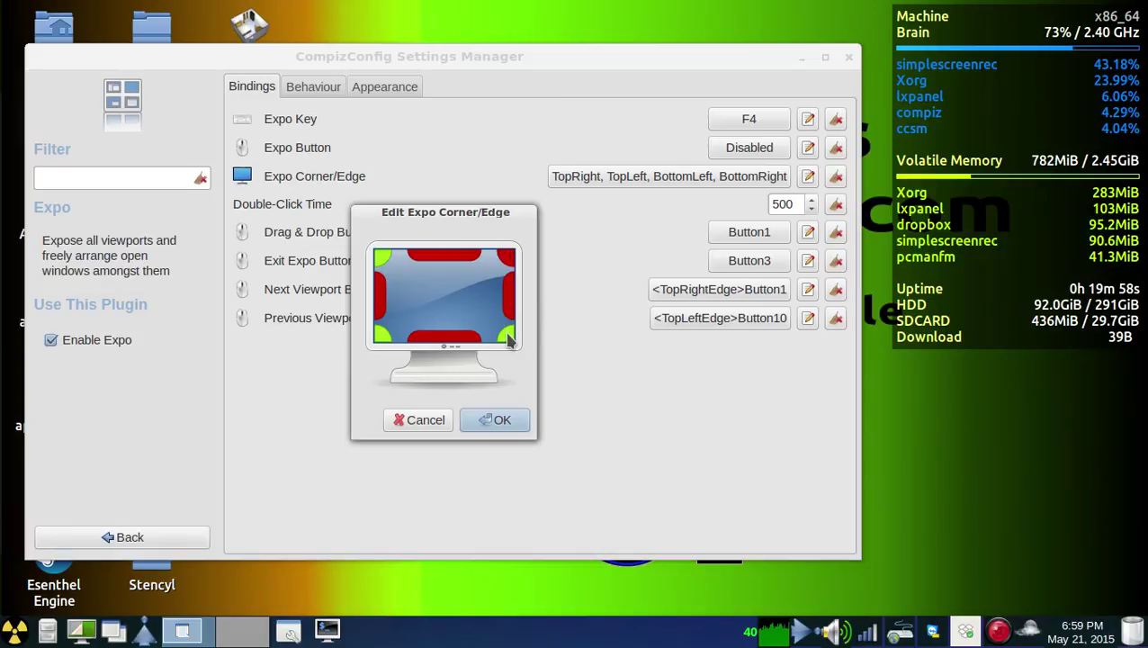
left_click(508, 335)
left_click(382, 338)
left_click(379, 259)
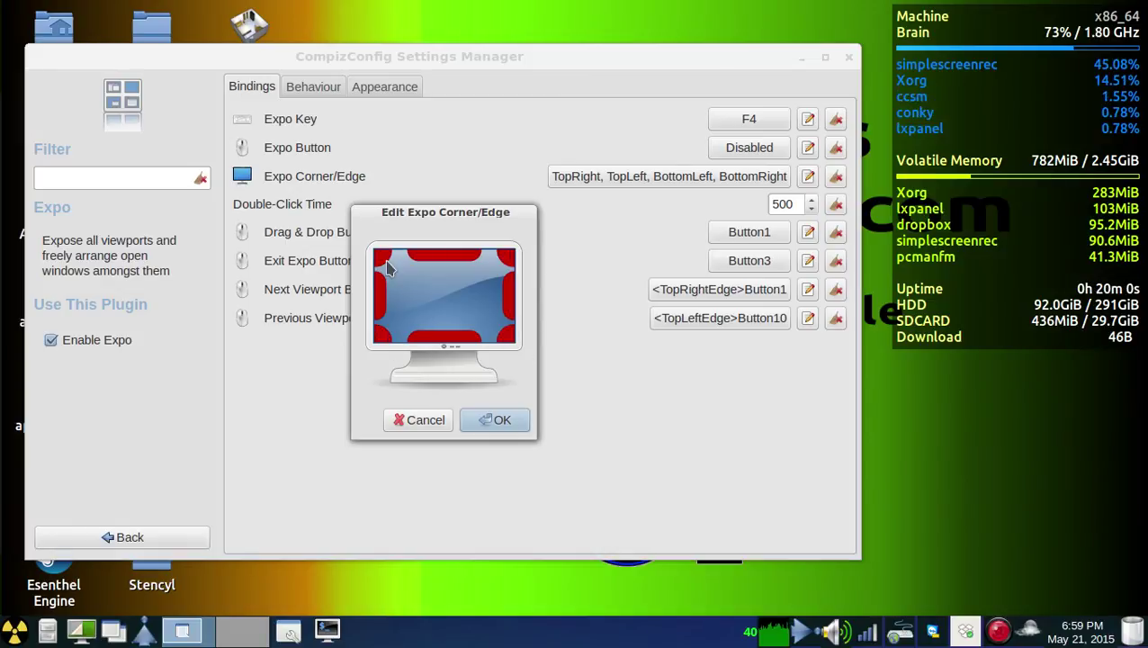
left_click(504, 421)
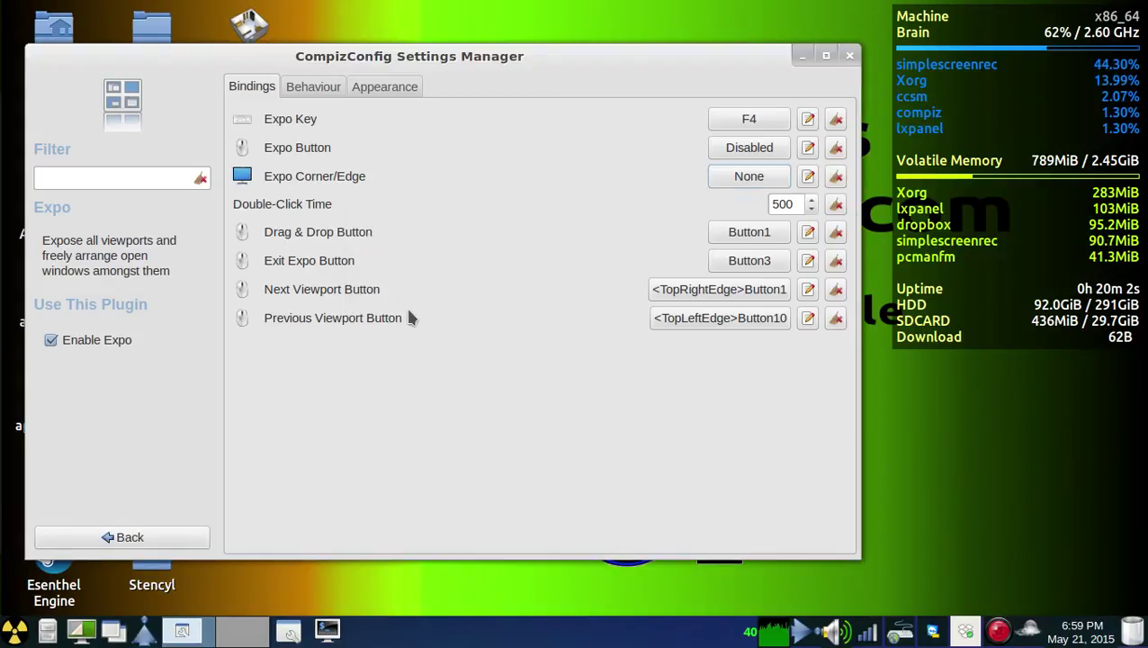
left_click(328, 90)
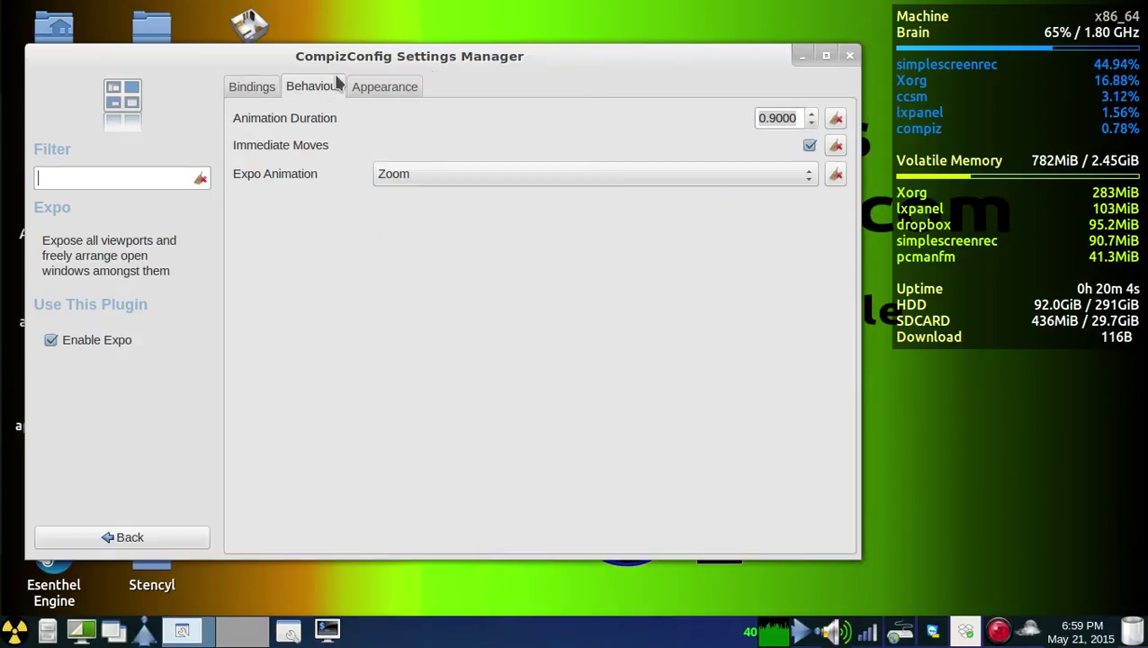
Set Expo Animation to Vortex and preview it with Super+E
left_click(491, 176)
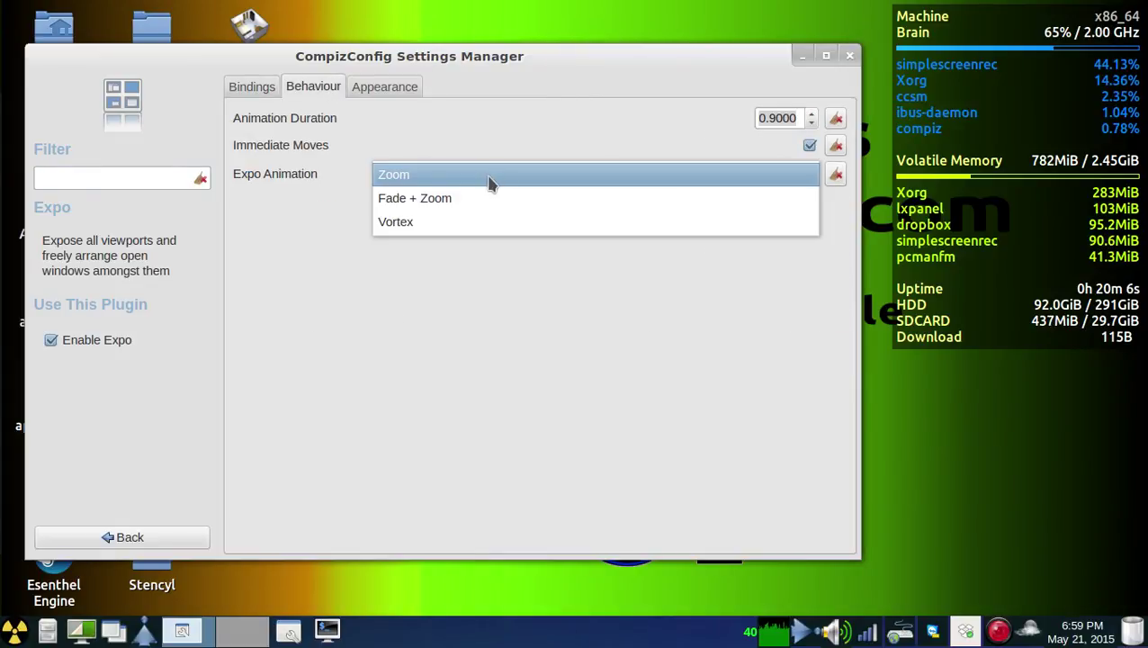
left_click(432, 221)
key("super+e")
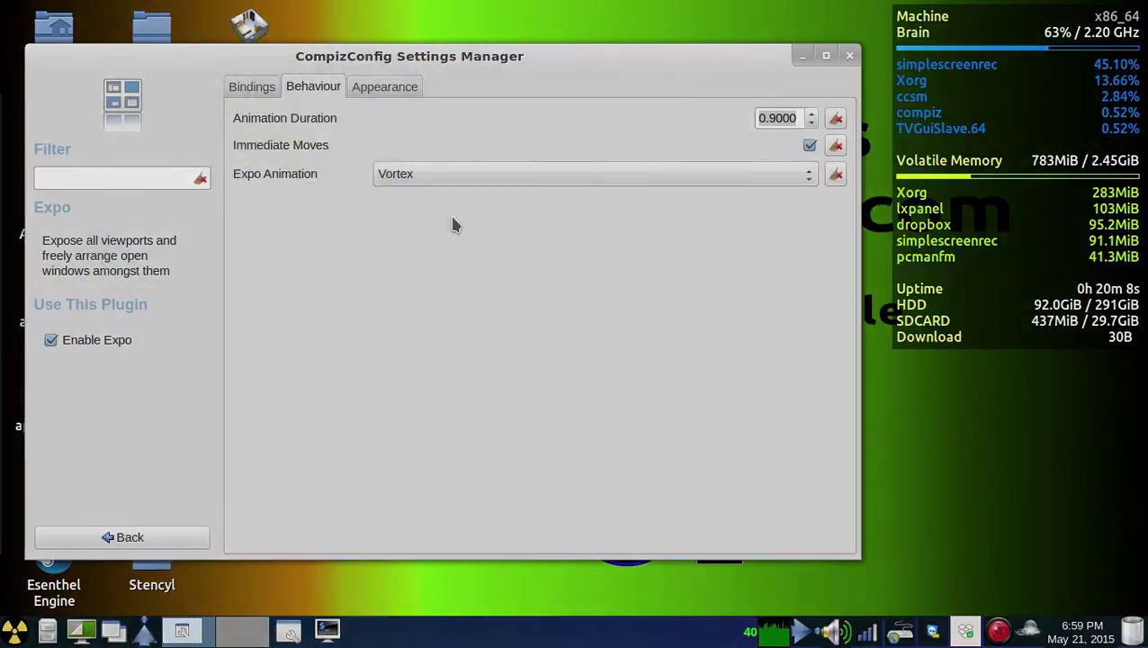
key("super+e")
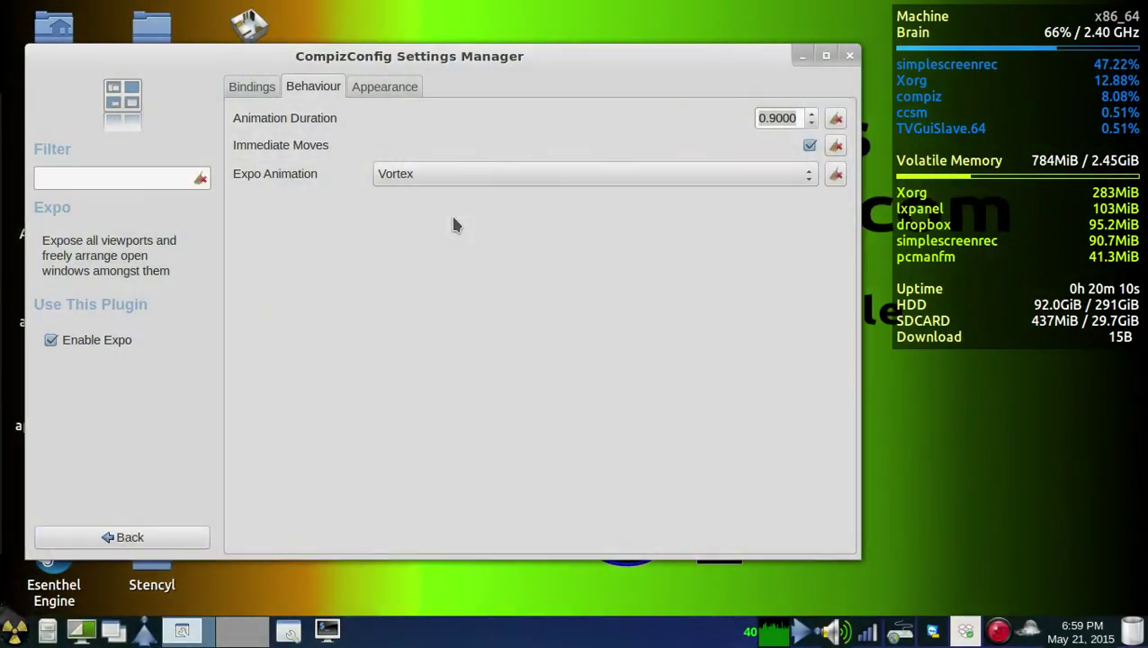
key("super+e")
Switch Expo Animation to Fade + Zoom and preview it
key("super+e")
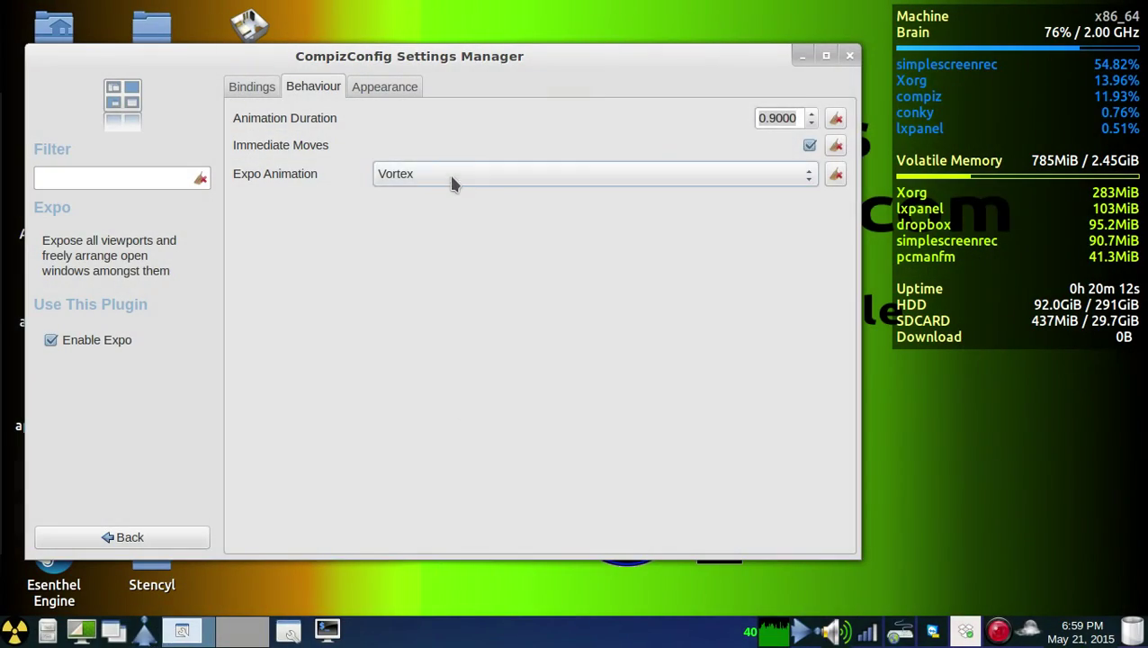
left_click(453, 173)
left_click(457, 151)
key("super+e")
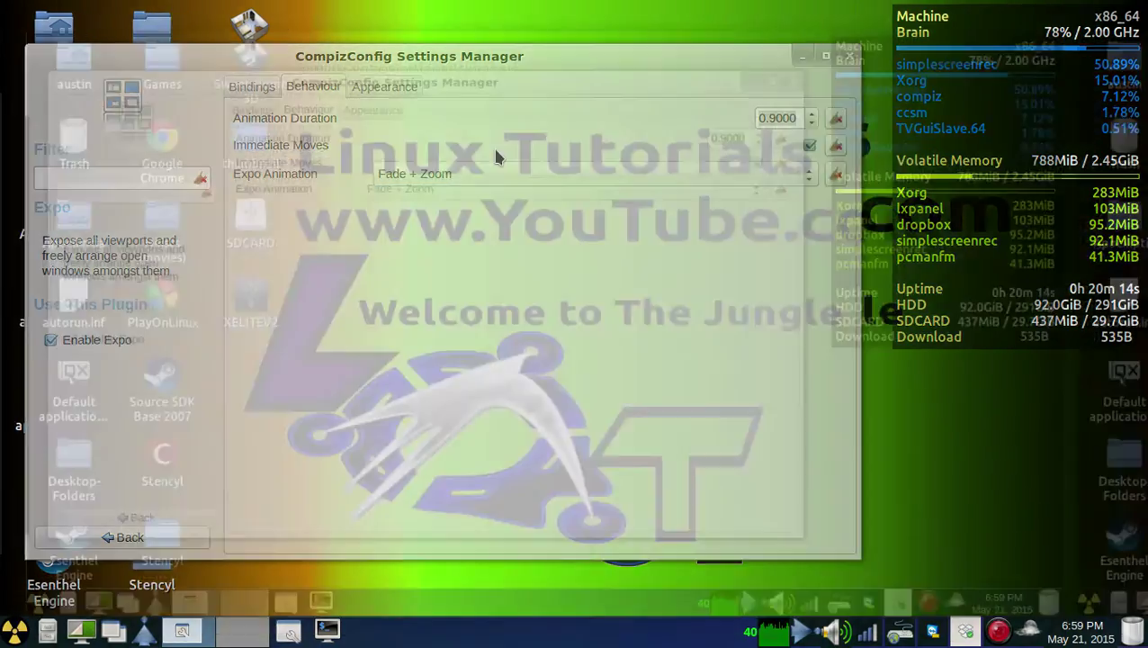
Set Expo Animation back to Zoom, preview it, and glance at Appearance before returning to Bindings
key("super+e")
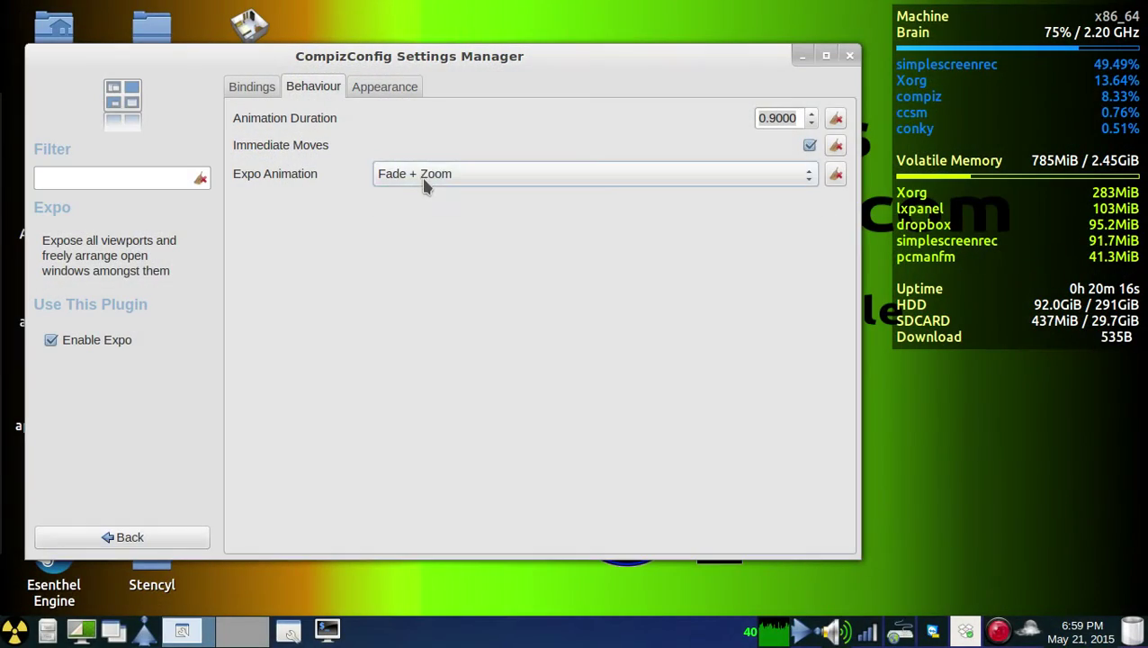
left_click(432, 174)
left_click(436, 149)
key("super+e")
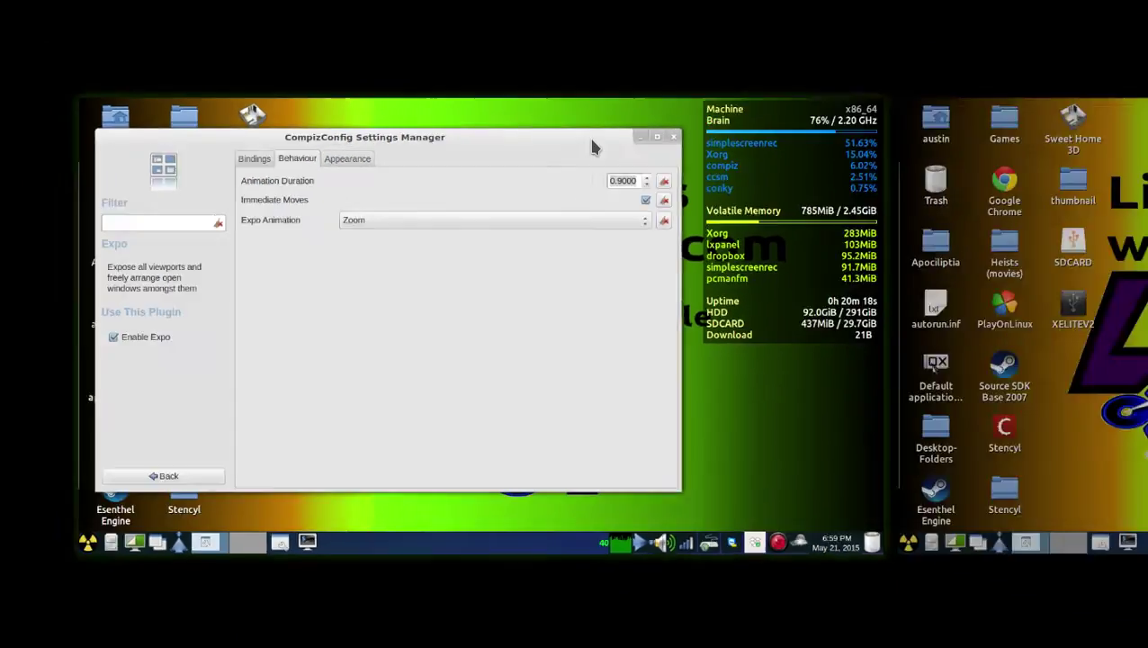
key("super+e")
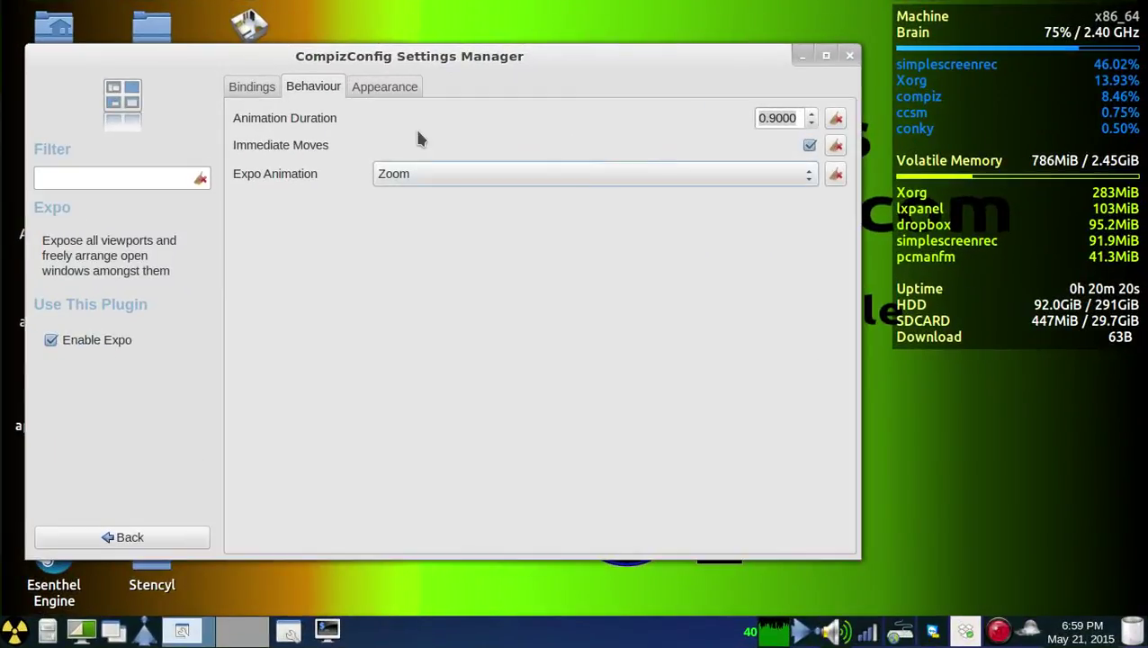
left_click(416, 90)
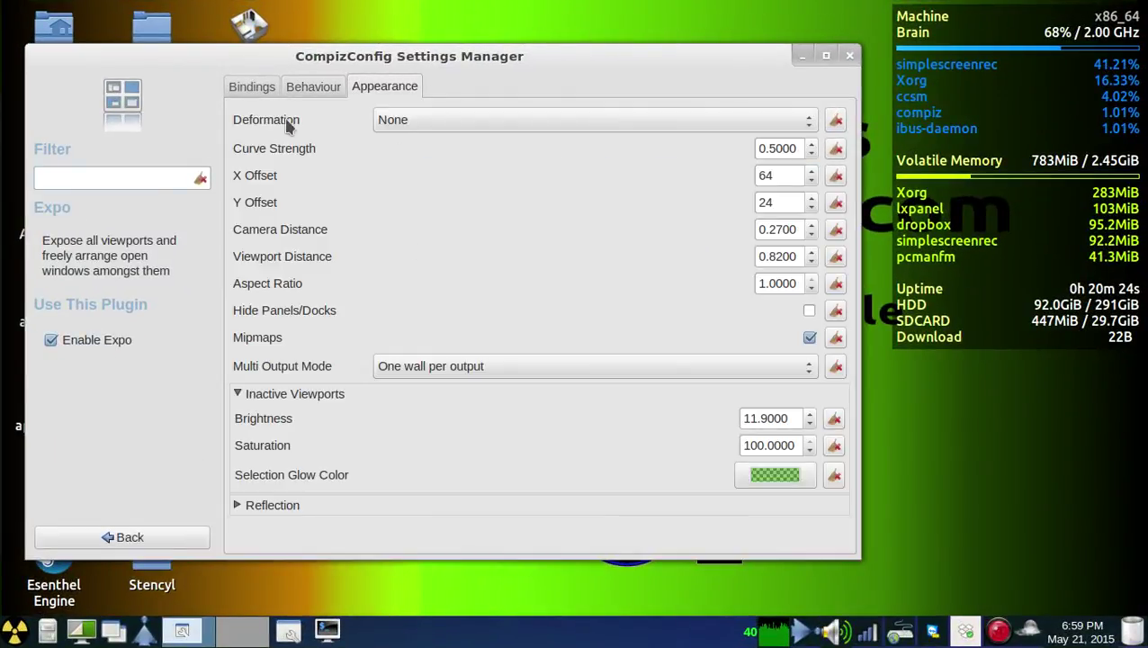
left_click(253, 93)
Go back to the plugin list and open the Window Decoration plugin settings
left_click(148, 533)
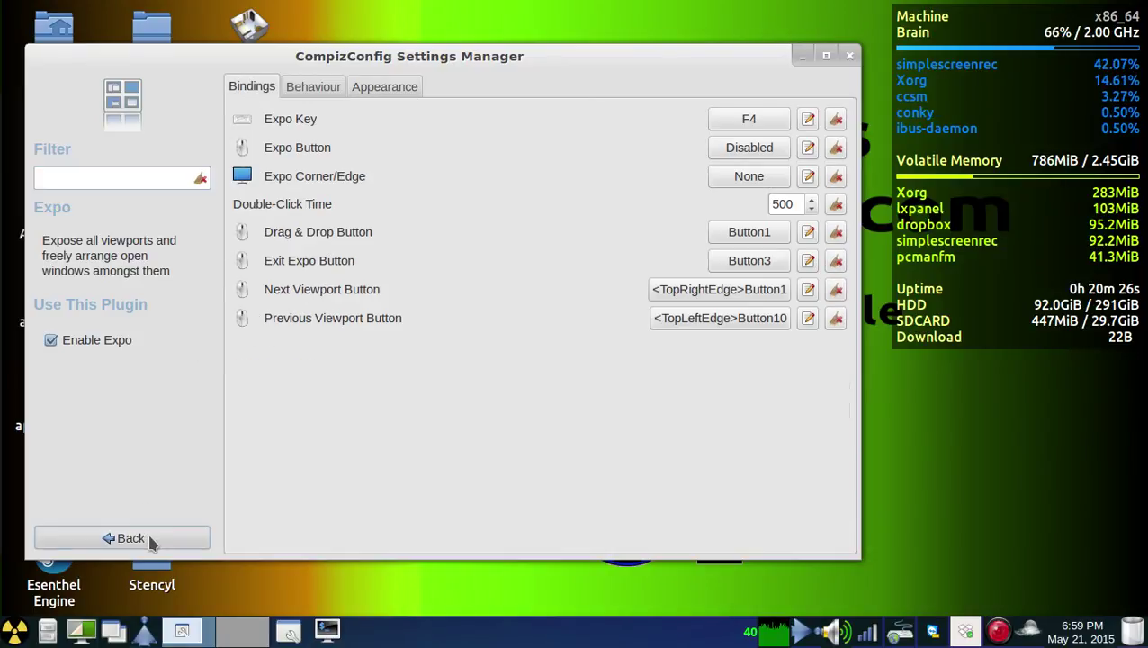
scroll(517, 347, "down", 3)
scroll(517, 348, "down", 1)
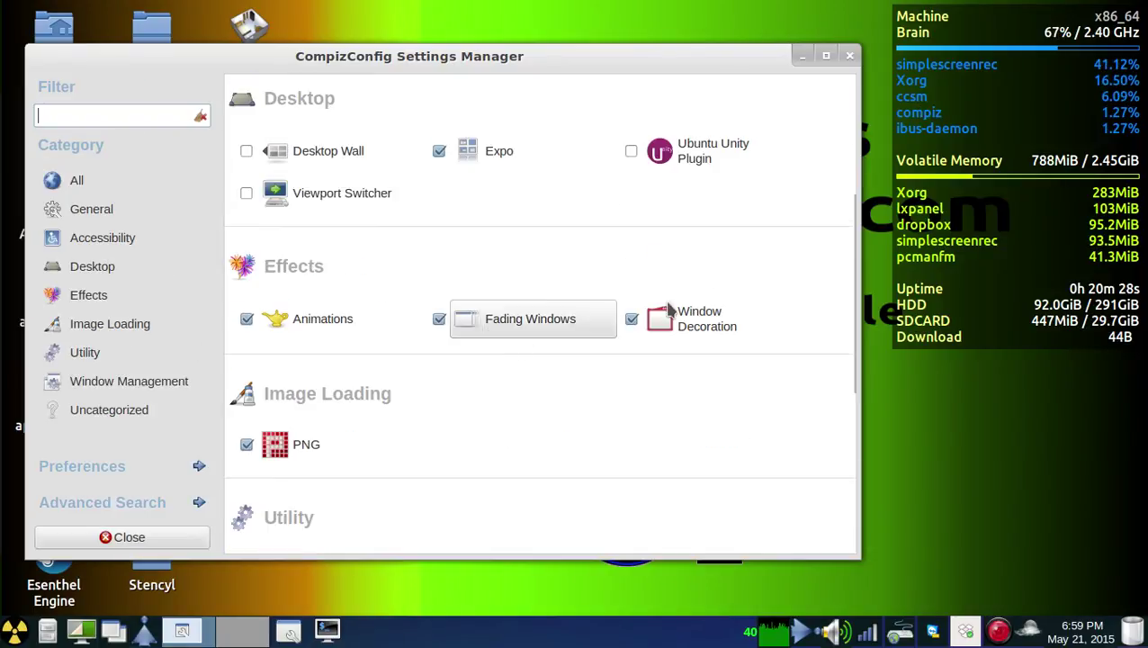
left_click(699, 326)
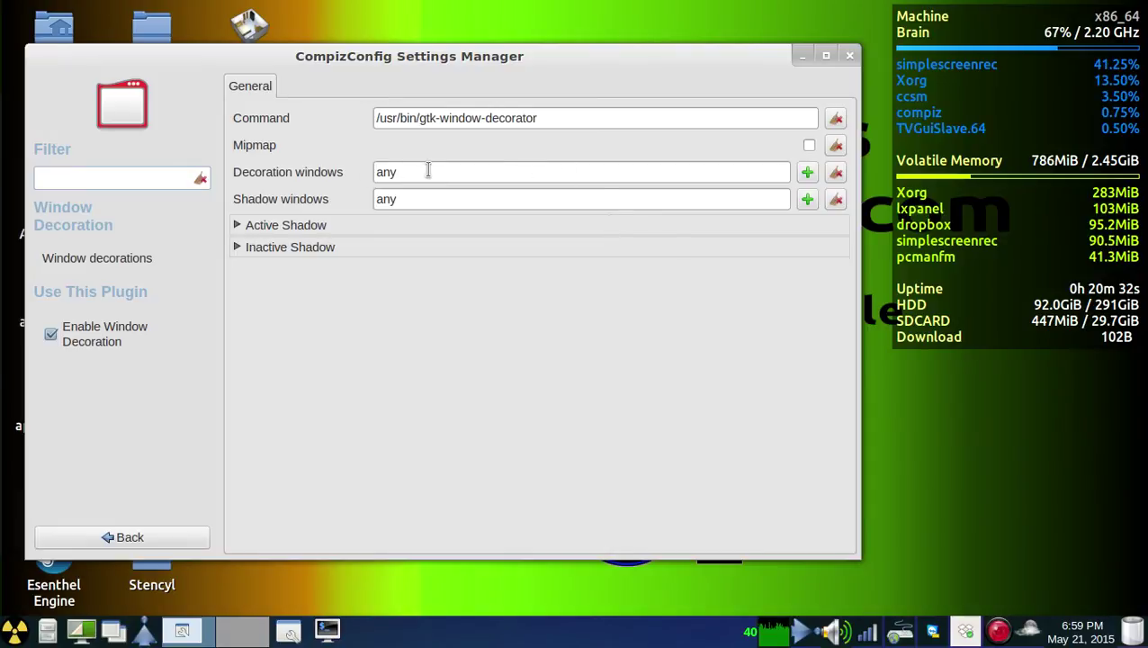
Expand and collapse the Active and Inactive Shadow sections, then return to the plugin list
left_click(255, 230)
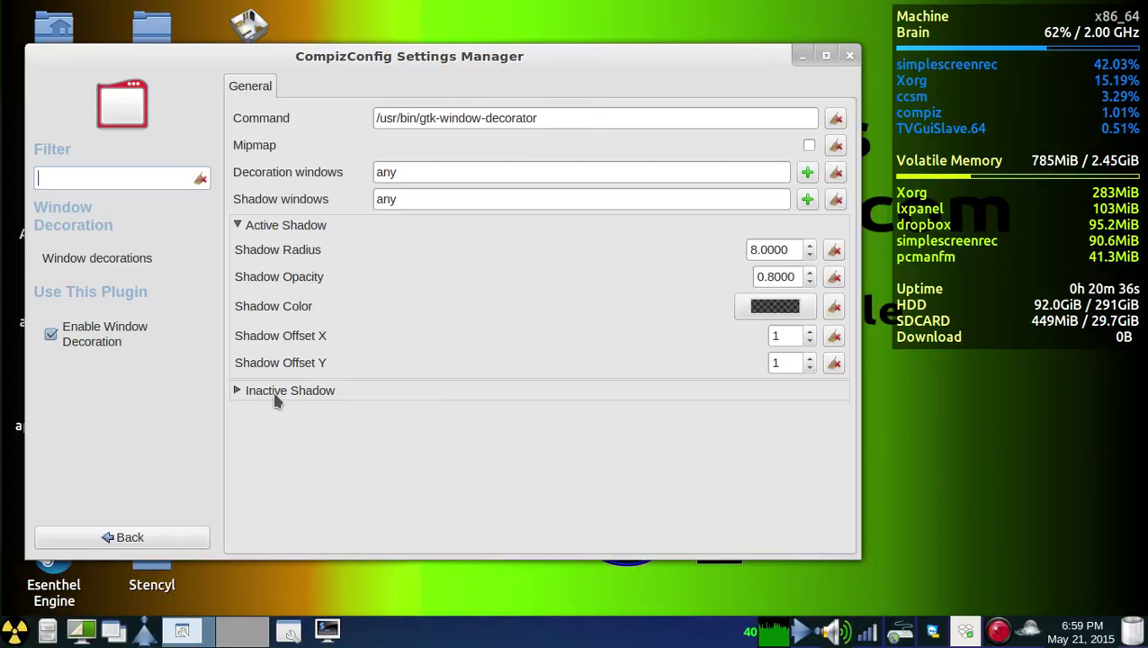
left_click(237, 393)
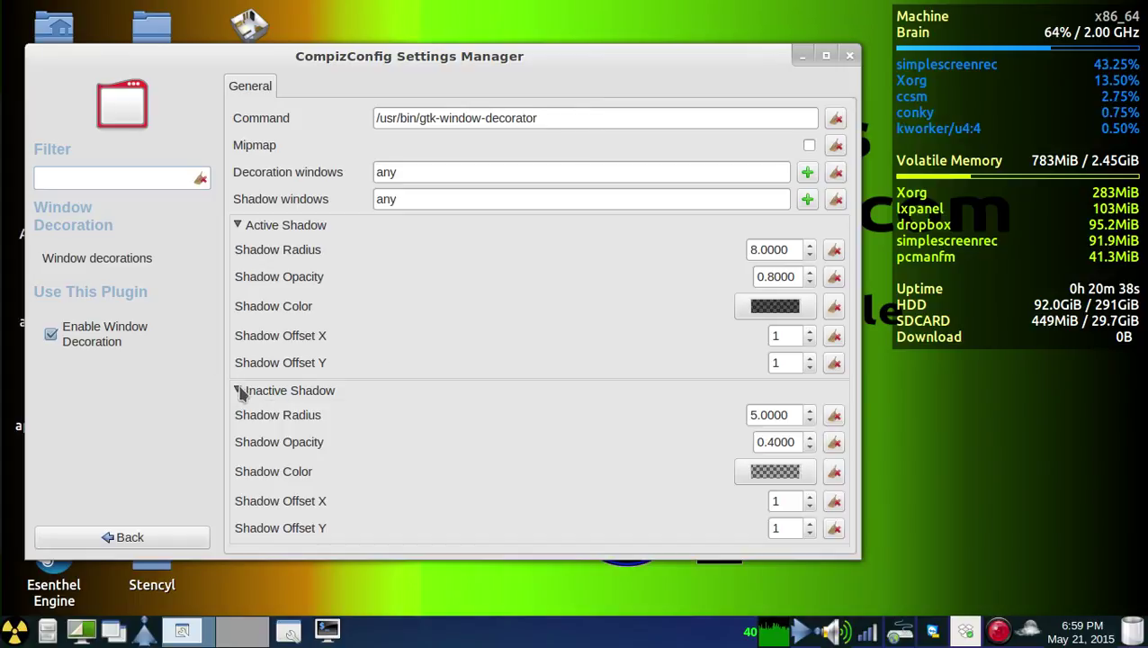
left_click(237, 391)
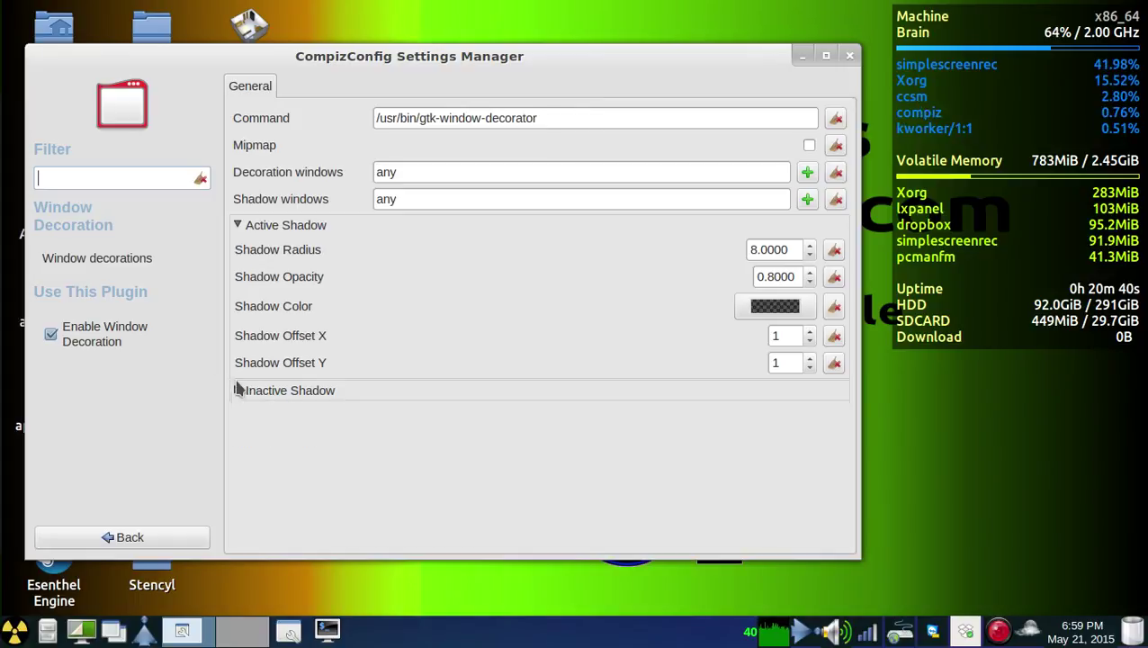
left_click(239, 227)
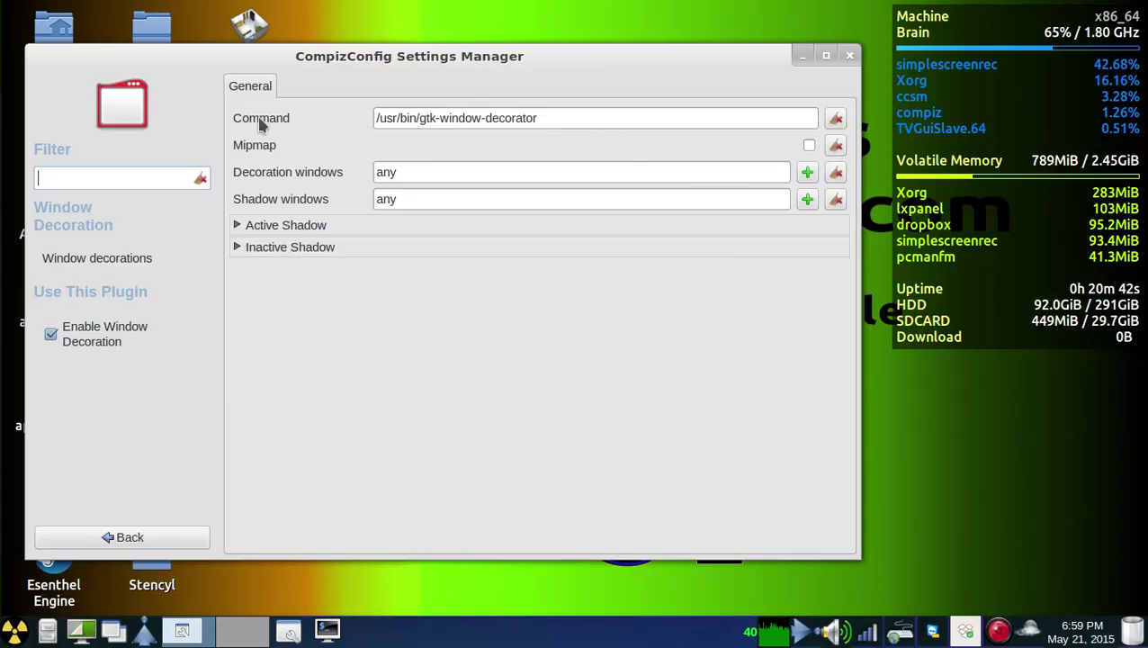
left_click(160, 535)
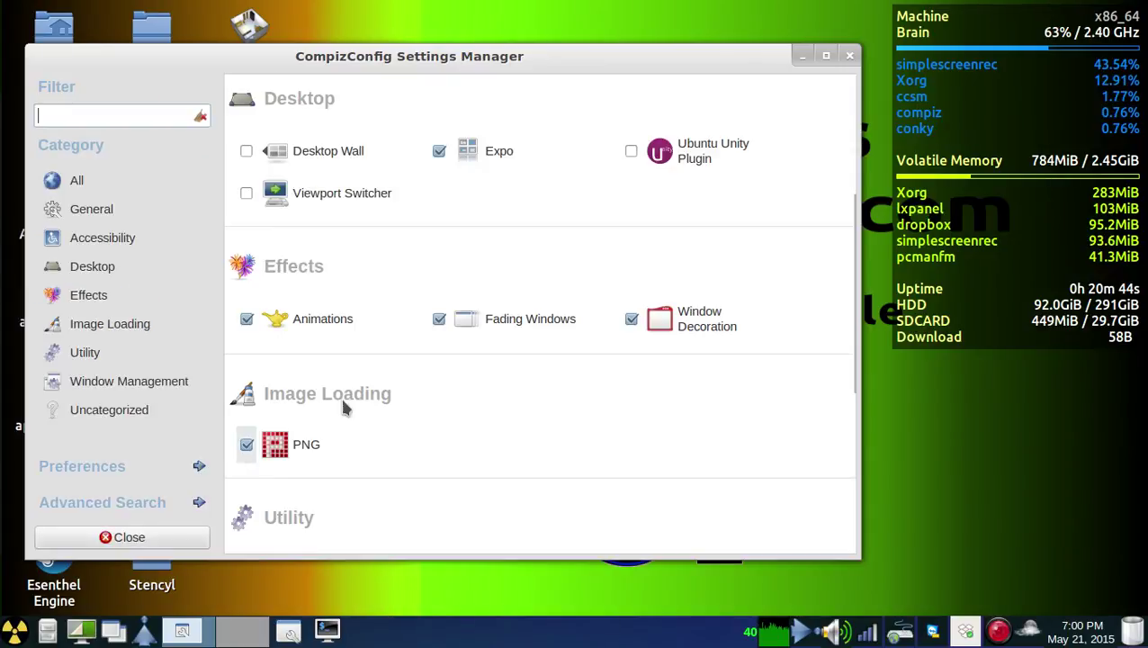
Open Animations, browse the Open, Close, Minimize and Unminimize tabs, and select the Fade minimize entry
left_click(315, 321)
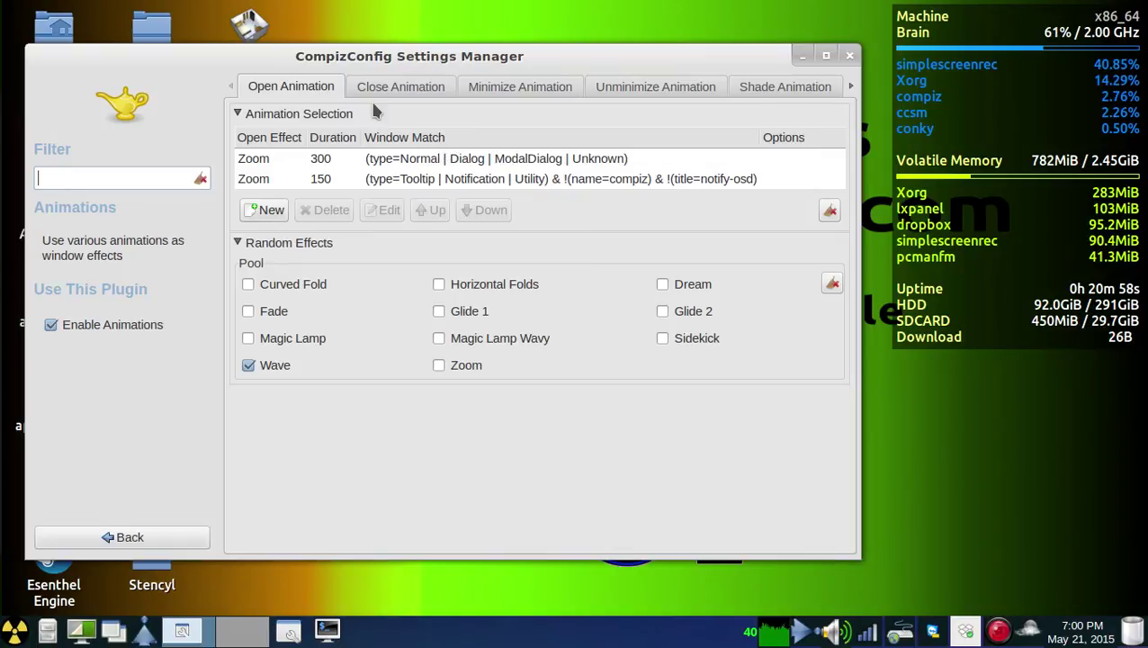
left_click(396, 87)
left_click(319, 90)
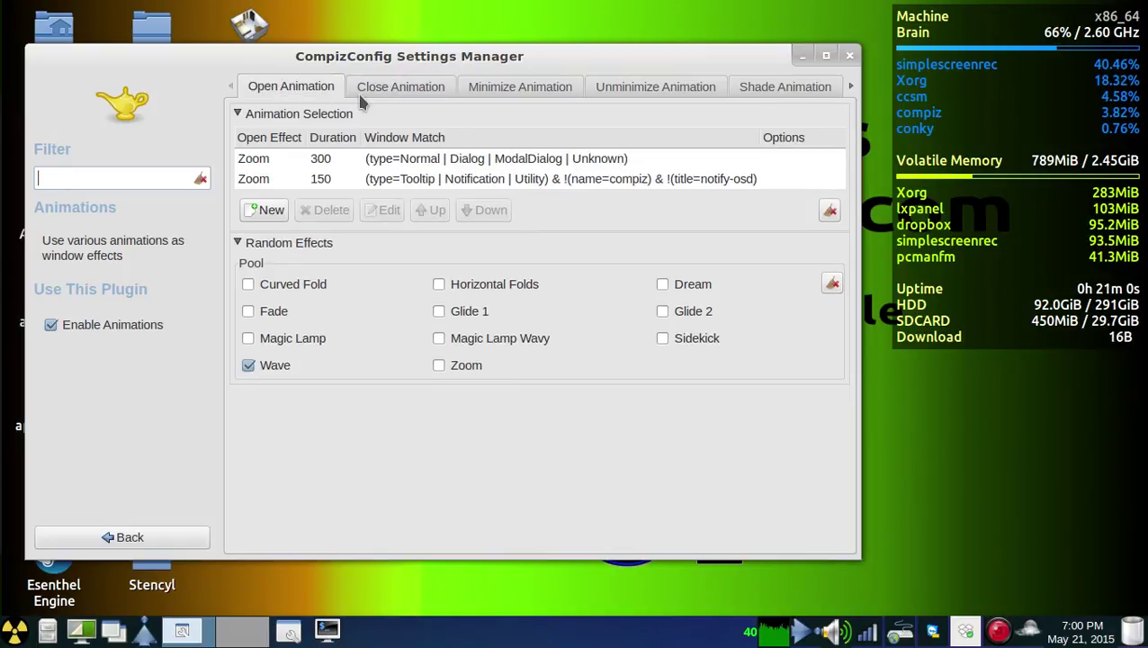
left_click(527, 90)
left_click(626, 88)
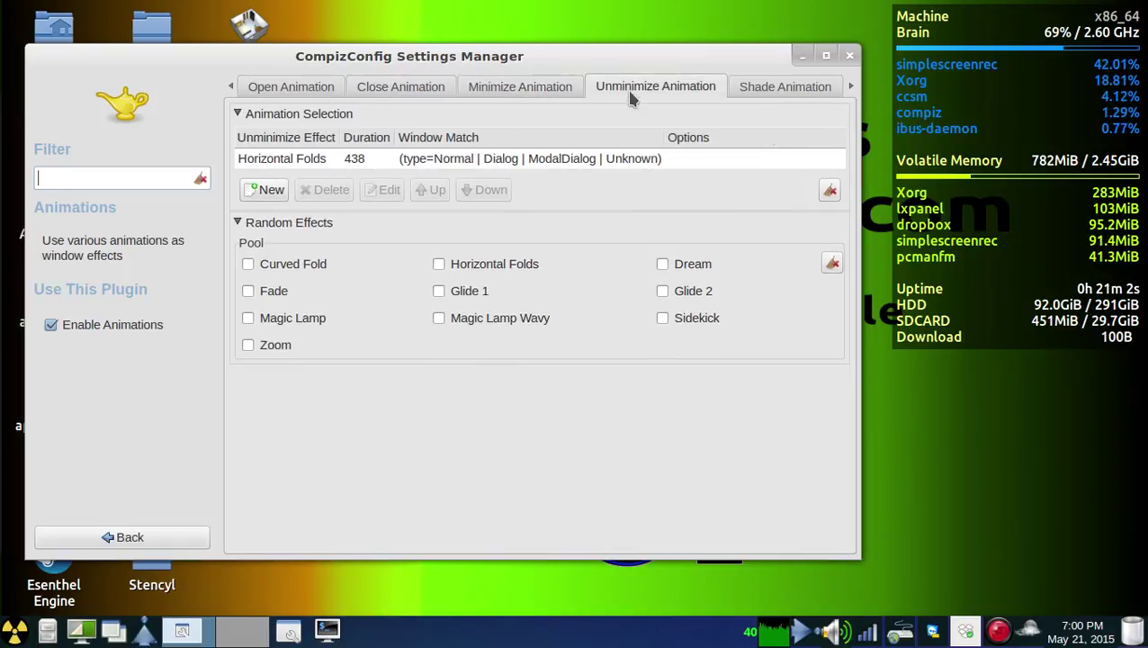
left_click(468, 94)
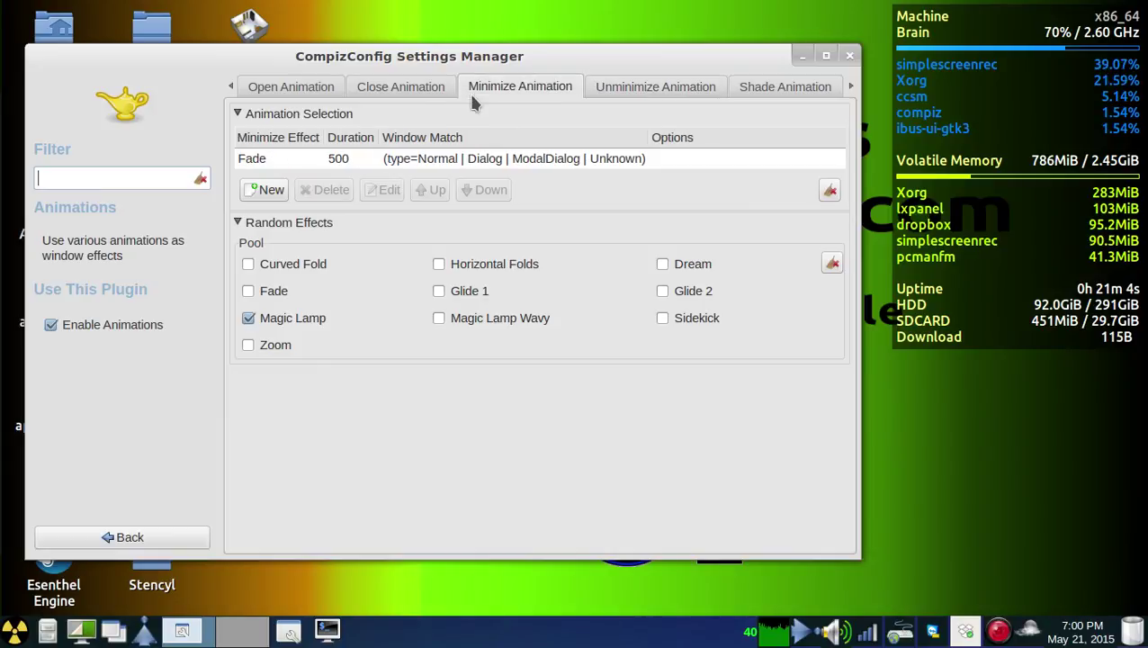
left_click(270, 160)
Edit the minimize entry and change its Minimize Effect from Fade to Curved Fold
left_click(384, 190)
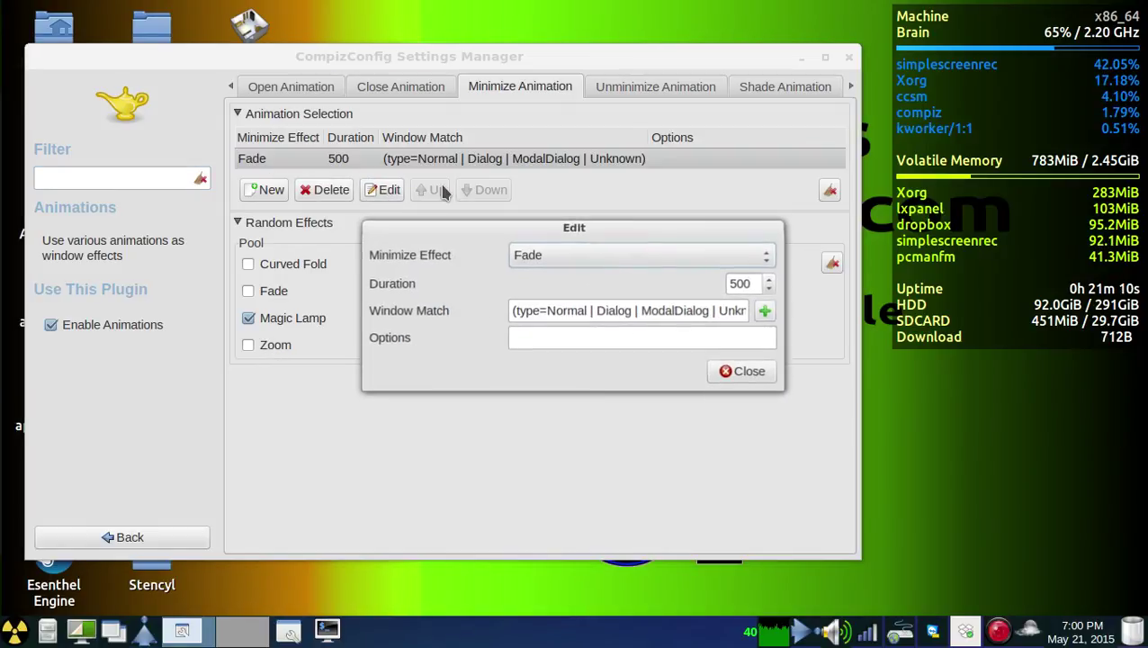
left_click(608, 258)
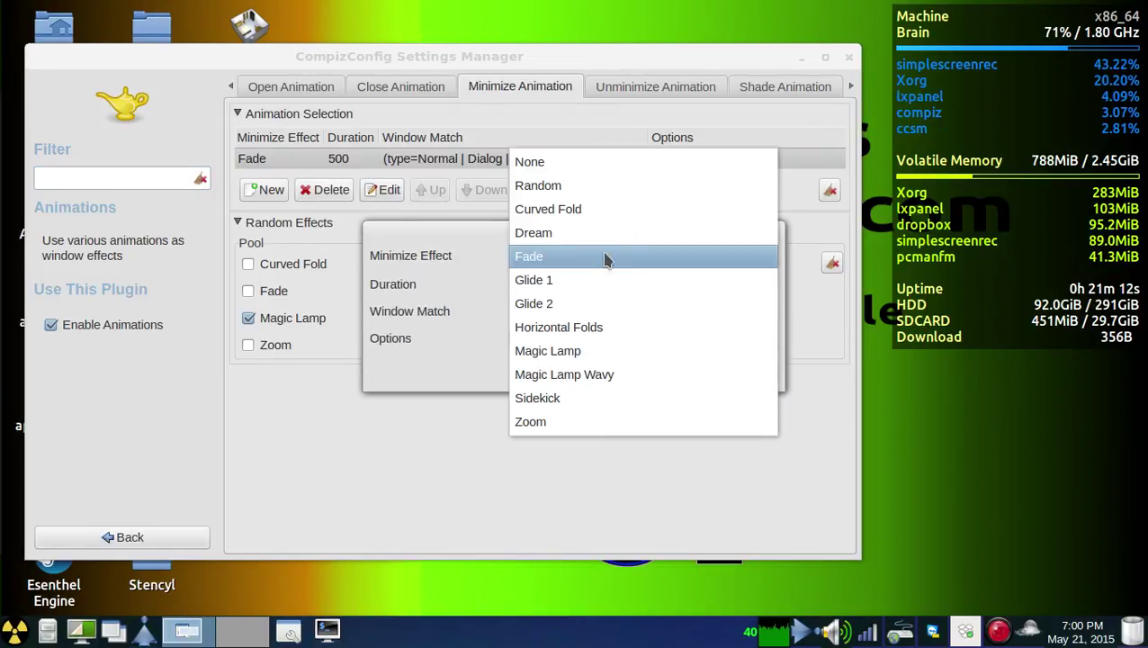
left_click(558, 210)
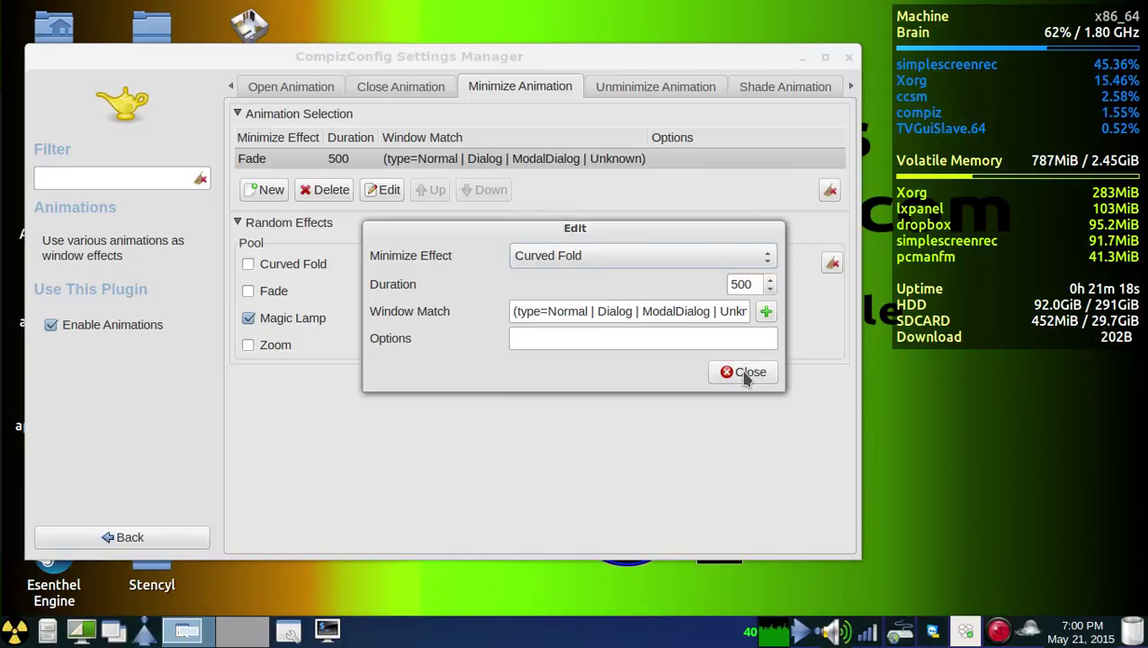
left_click(606, 257)
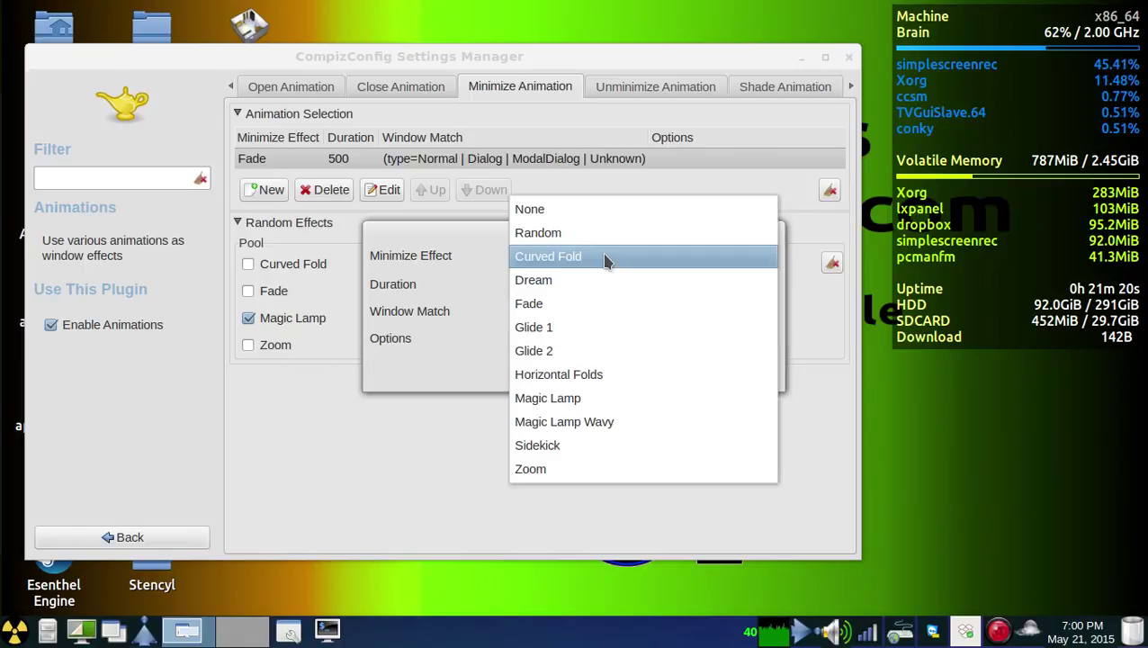
left_click(608, 189)
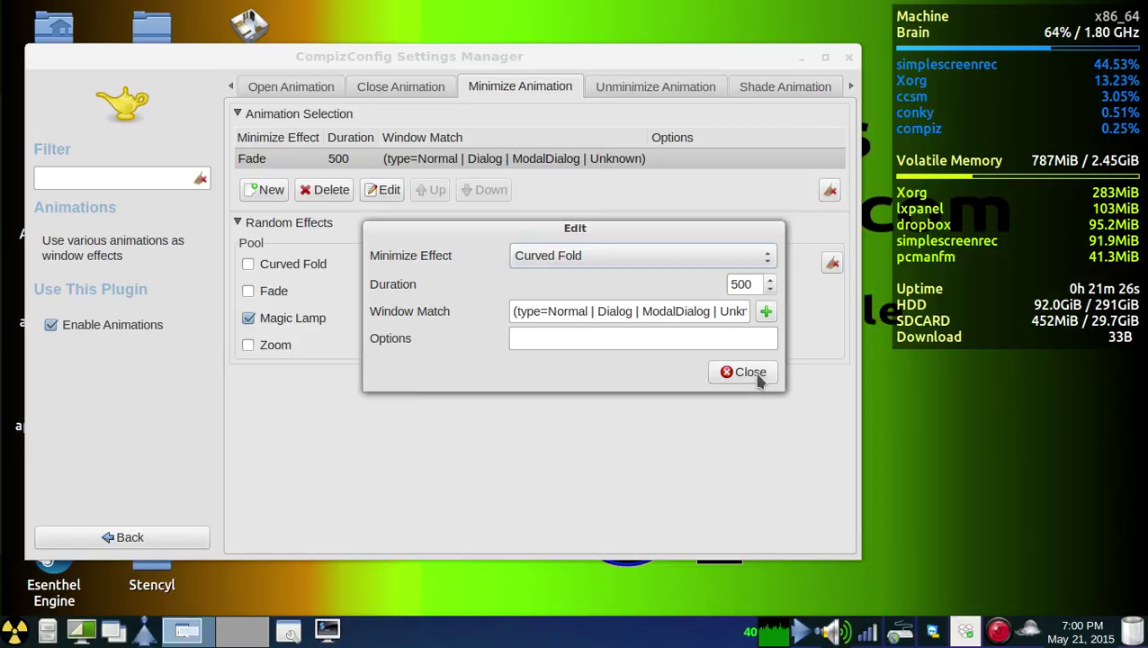
Add a Window Class match grabbed from the settings window, then close the Edit dialog
left_click(765, 311)
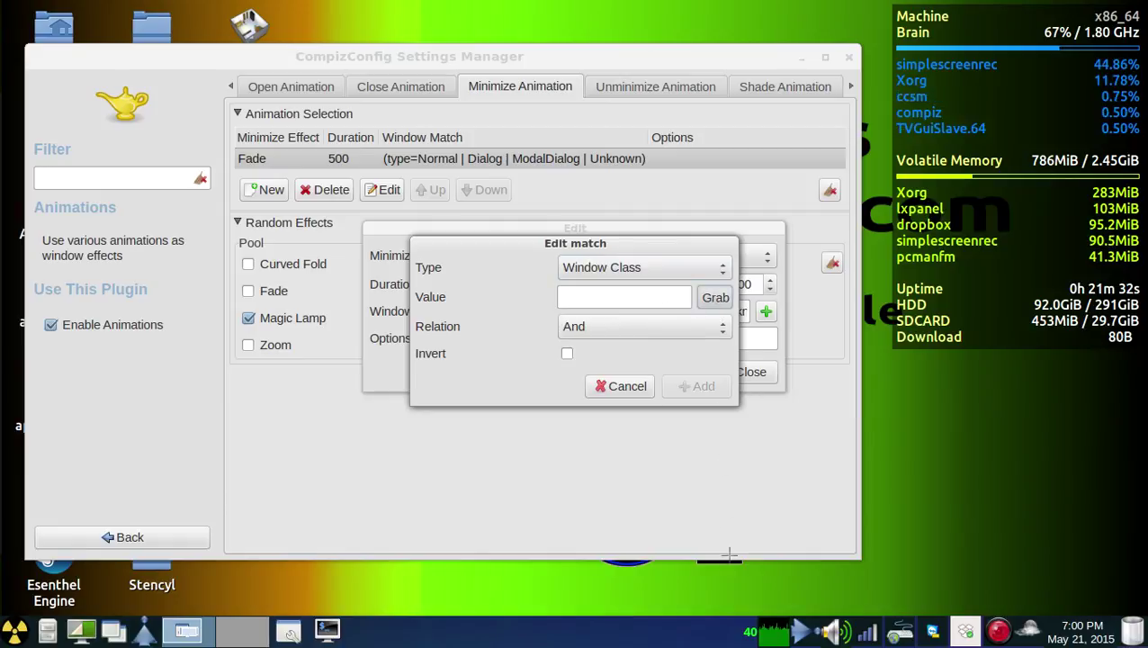
left_click(620, 69)
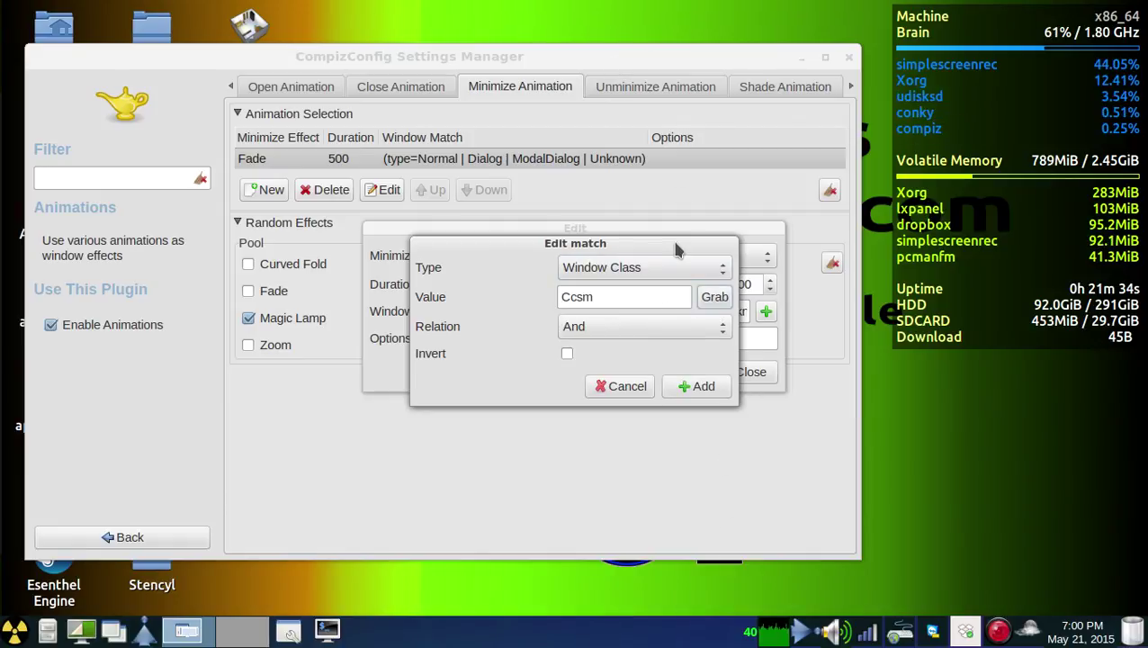
left_click(668, 387)
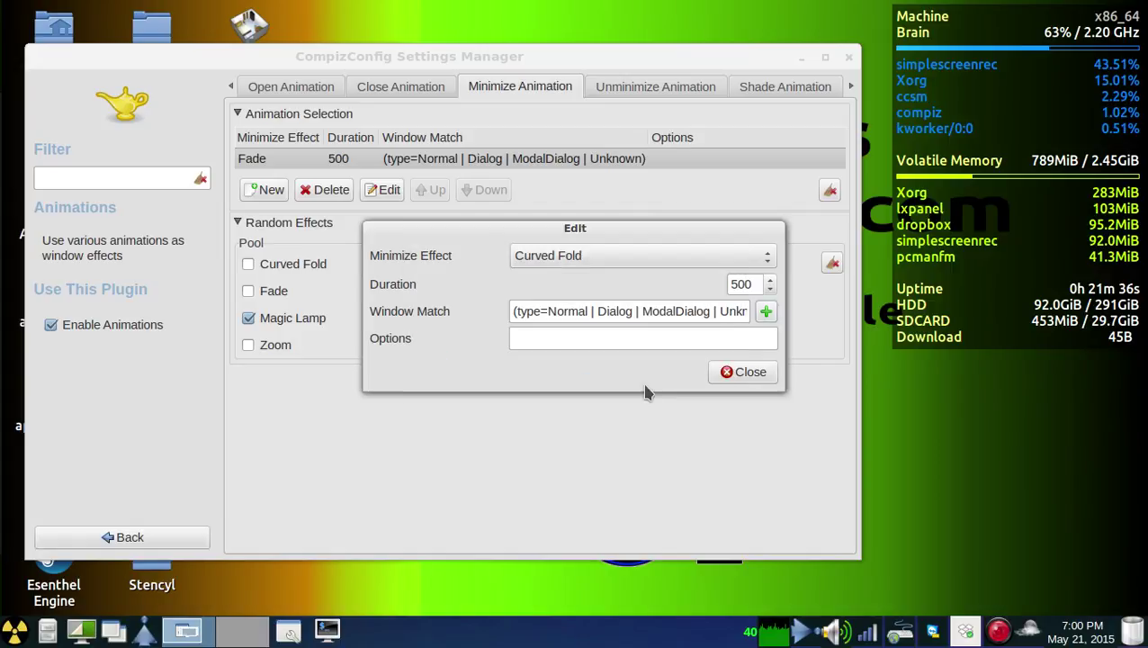
left_click(742, 373)
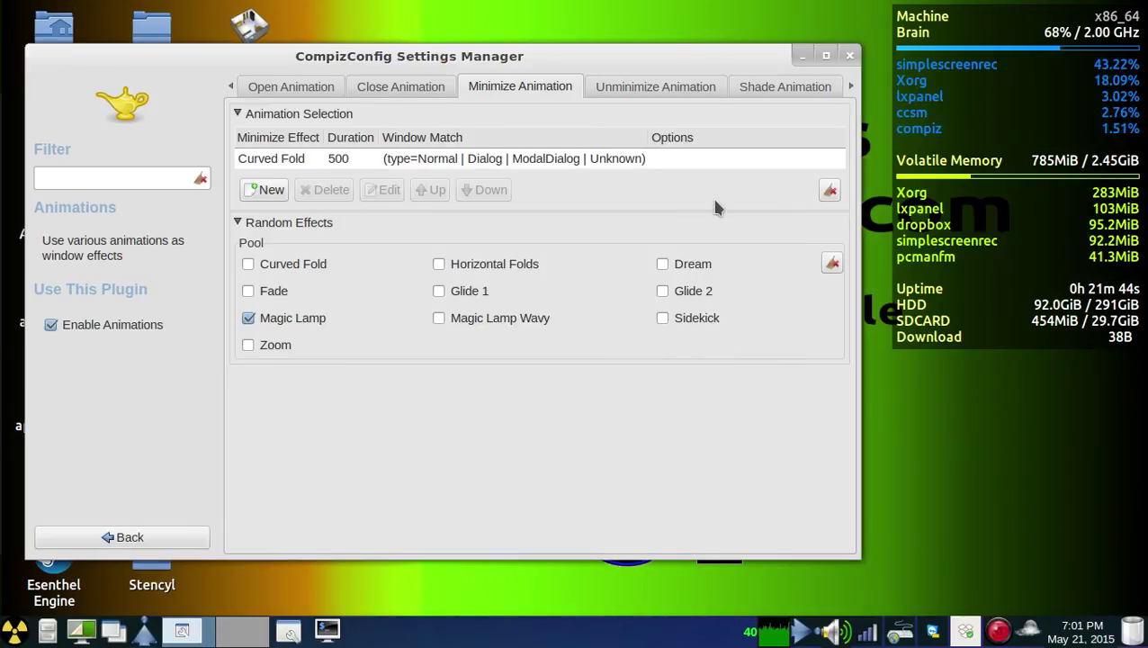
Test the Curved Fold minimize animation, then change the minimize effect back to Fade
left_click(799, 57)
left_click(288, 632)
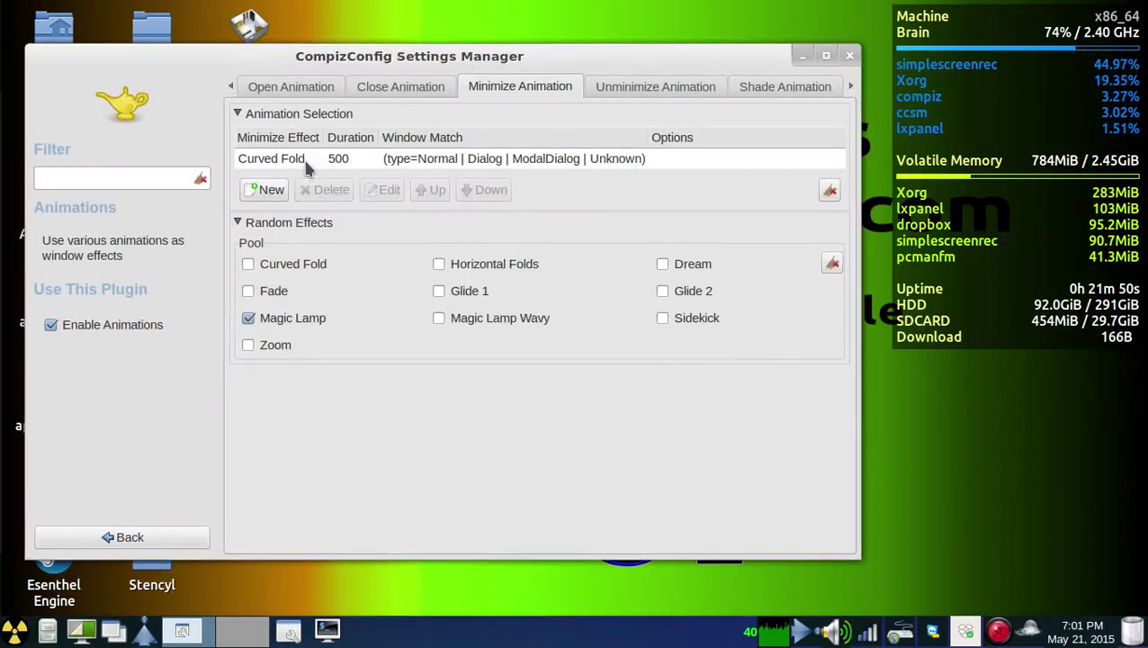
left_click(306, 162)
left_click(383, 190)
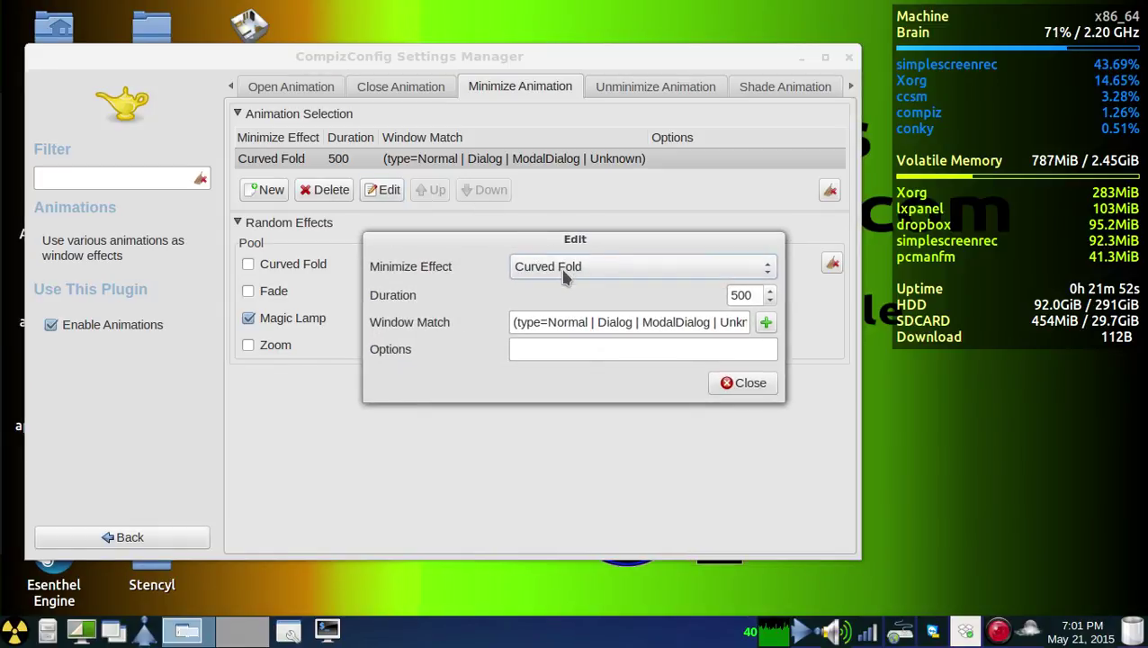
left_click(563, 273)
left_click(562, 311)
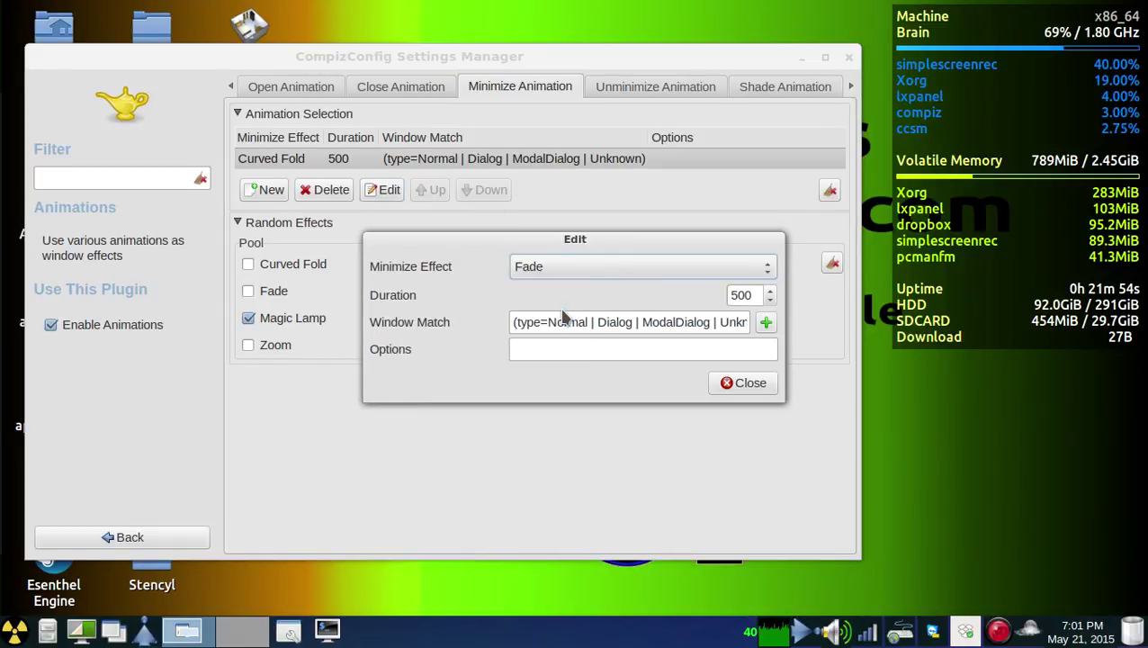
left_click(743, 383)
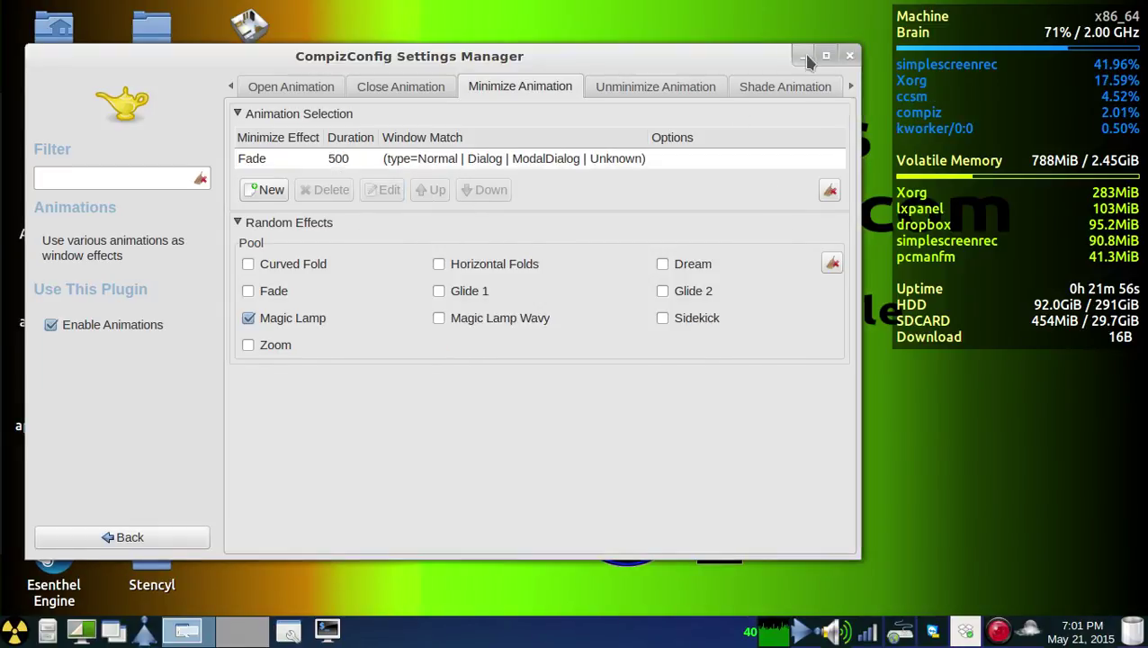
Minimize and restore the window to check the Fade effect, then go Back
left_click(803, 56)
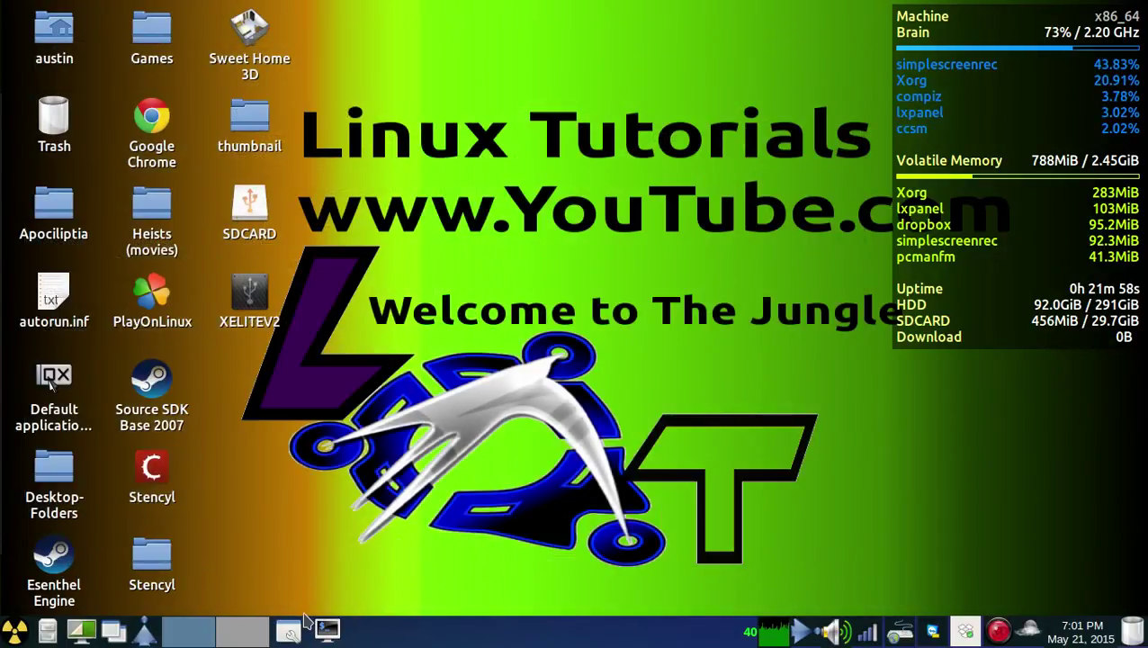
left_click(188, 630)
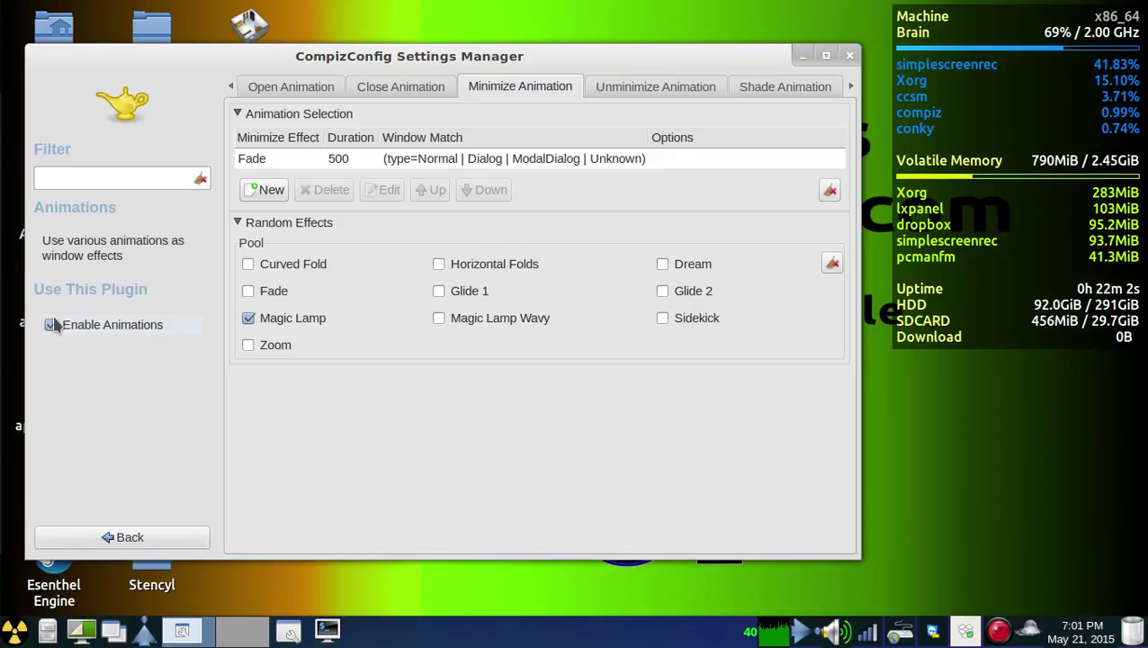
left_click(126, 537)
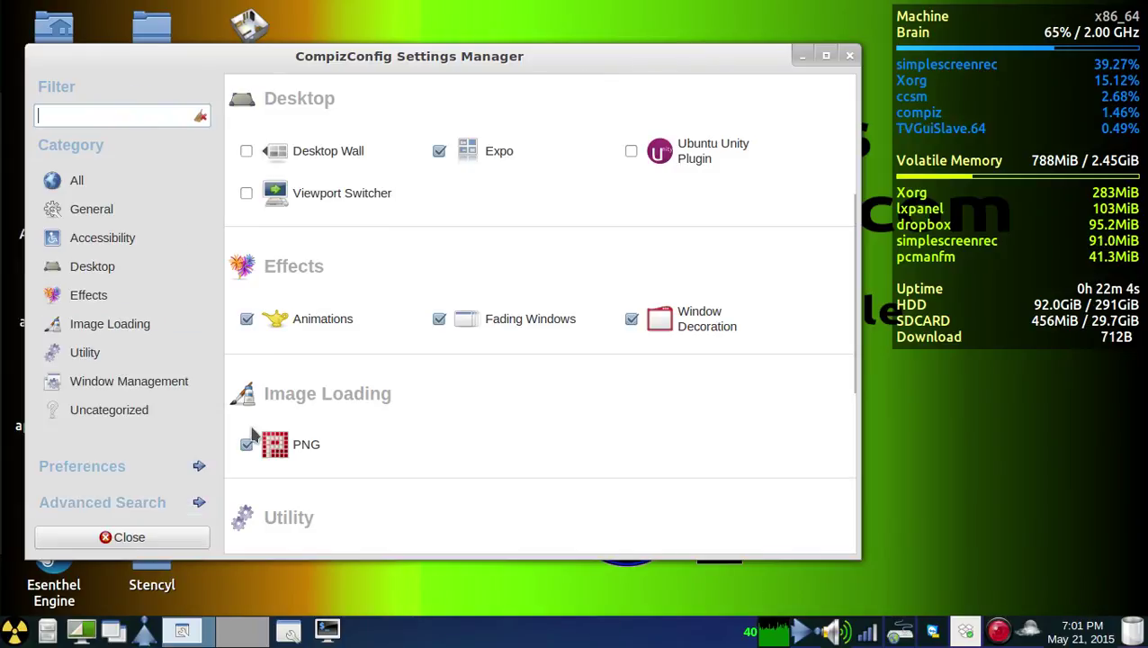
Open Enhanced Zoom Desktop, clear the stray characters from the filter box, and go Back
scroll(341, 373, "down", 5)
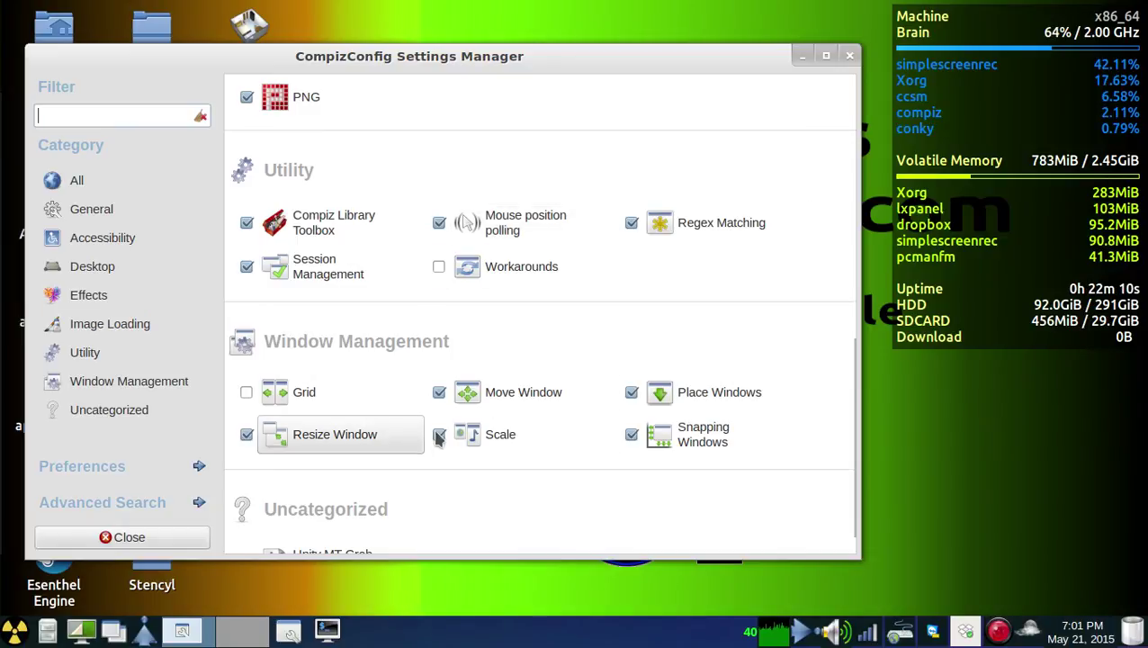
scroll(396, 450, "down", 1)
scroll(549, 306, "up", 1)
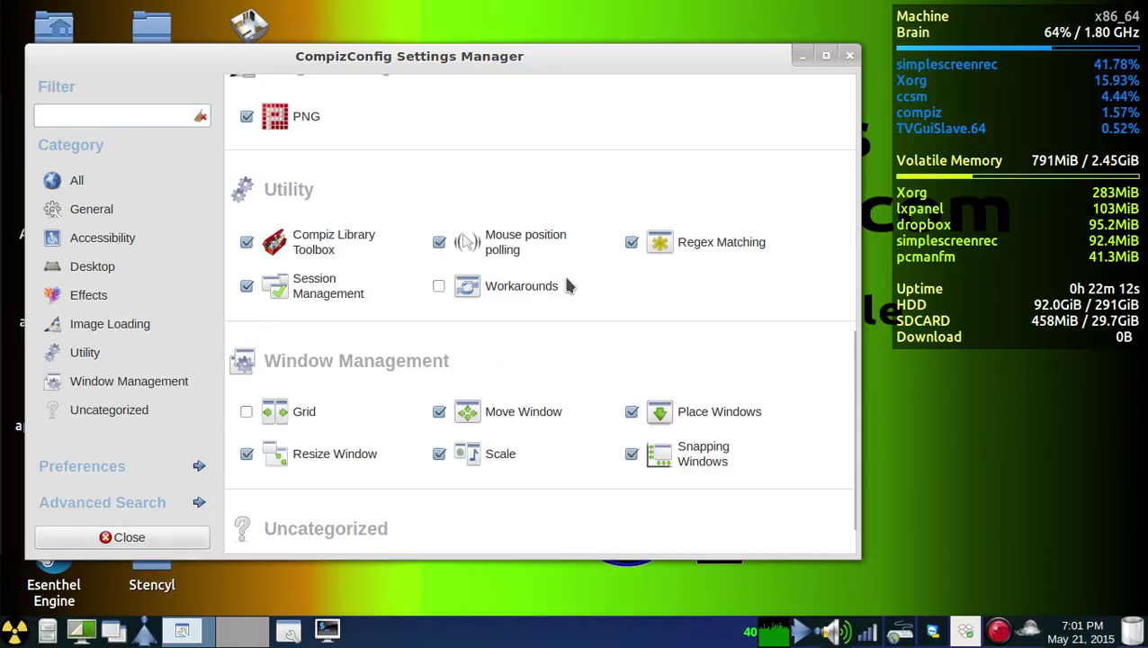
scroll(374, 288, "up", 6)
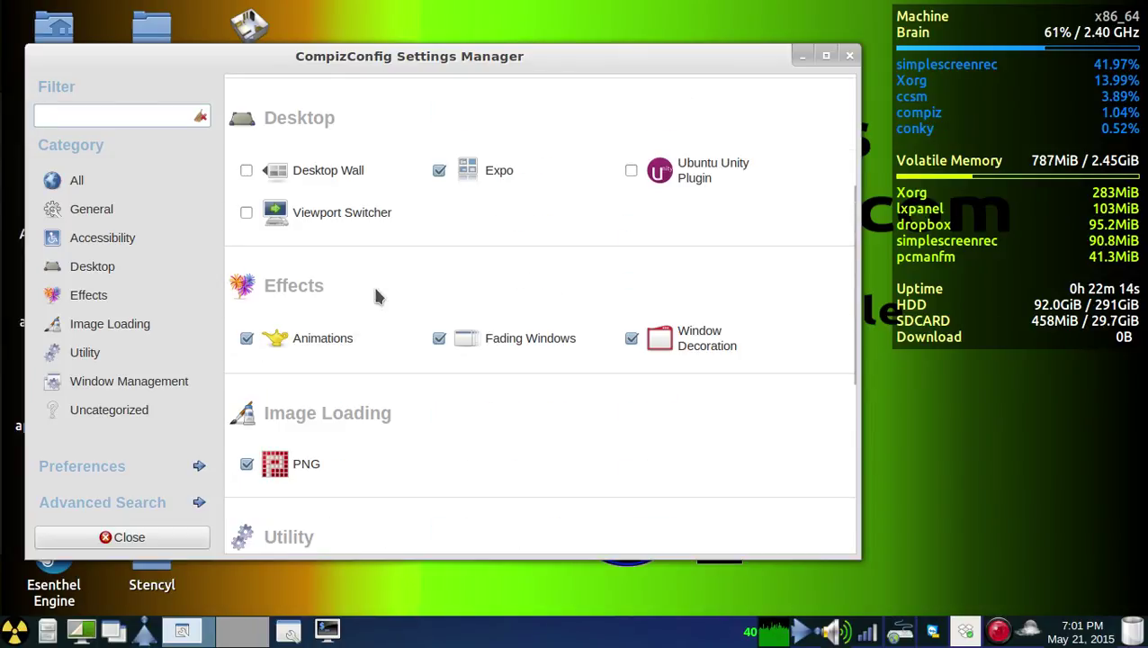
scroll(379, 297, "up", 1)
scroll(579, 239, "up", 4)
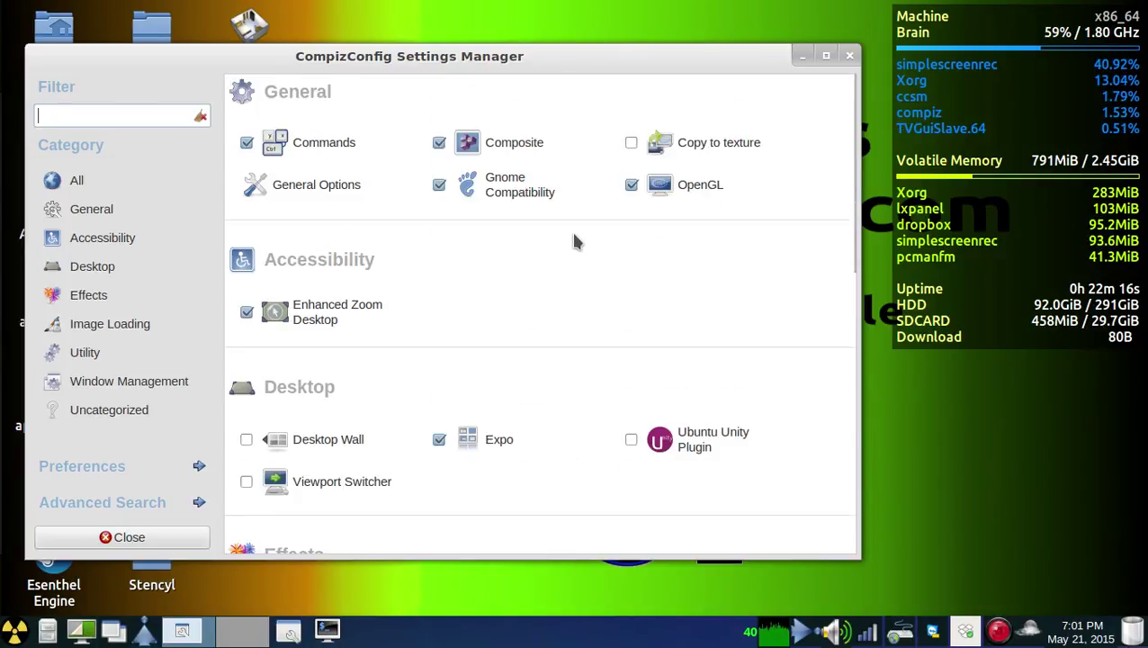
left_click(389, 301)
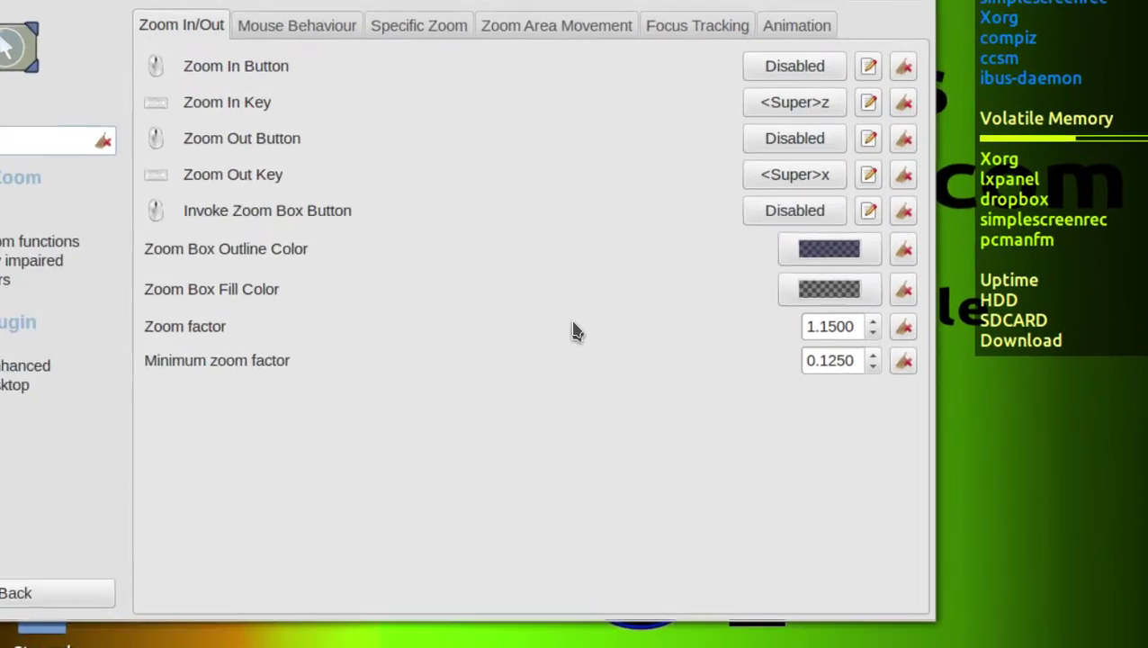
type("x")
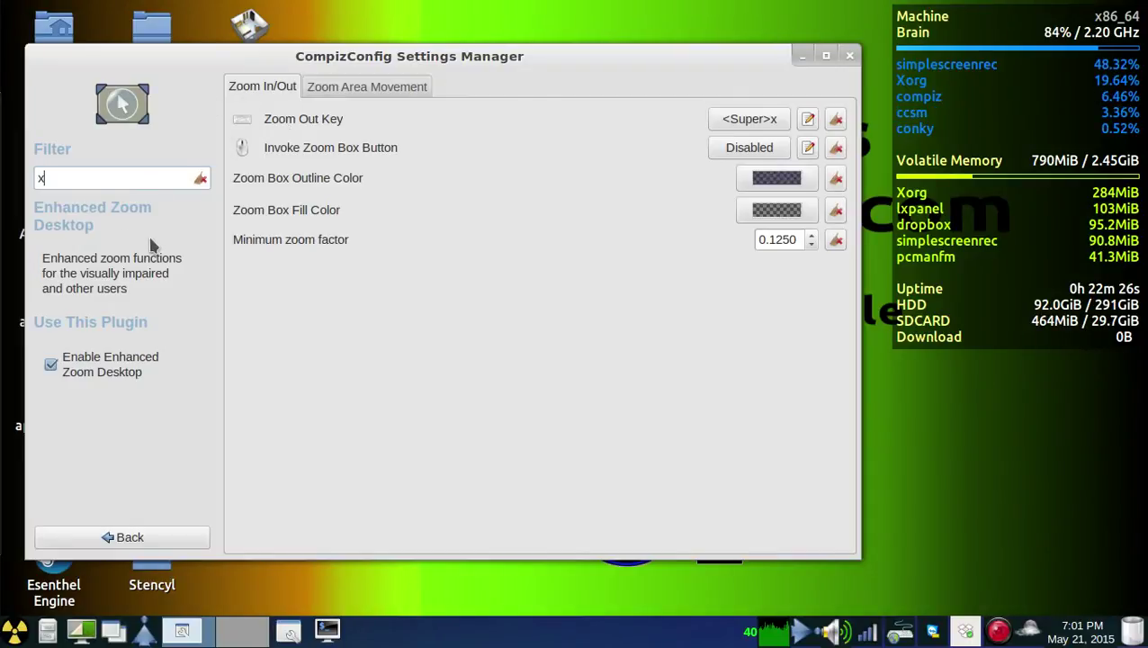
key("BackSpace")
type("\\")
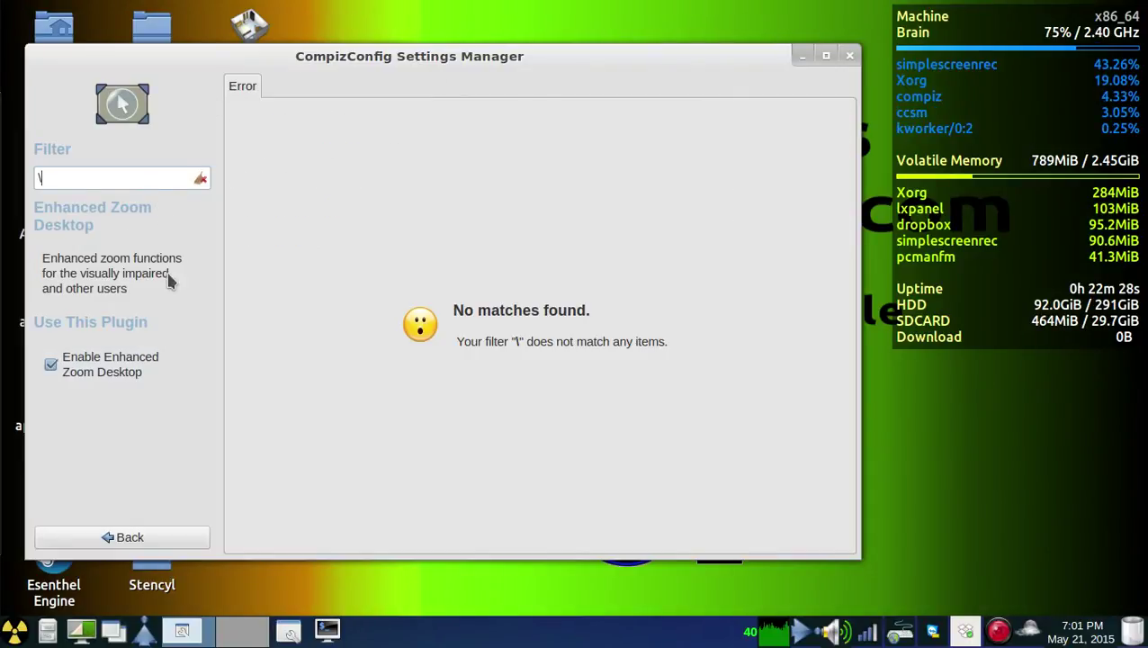
key("BackSpace")
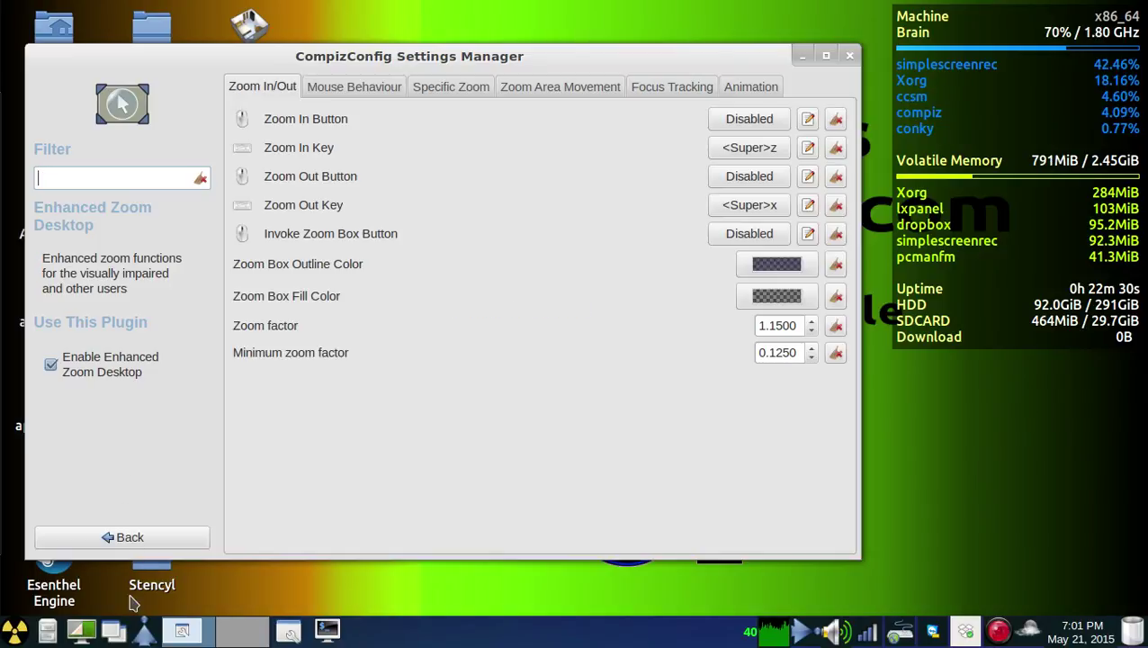
left_click(162, 543)
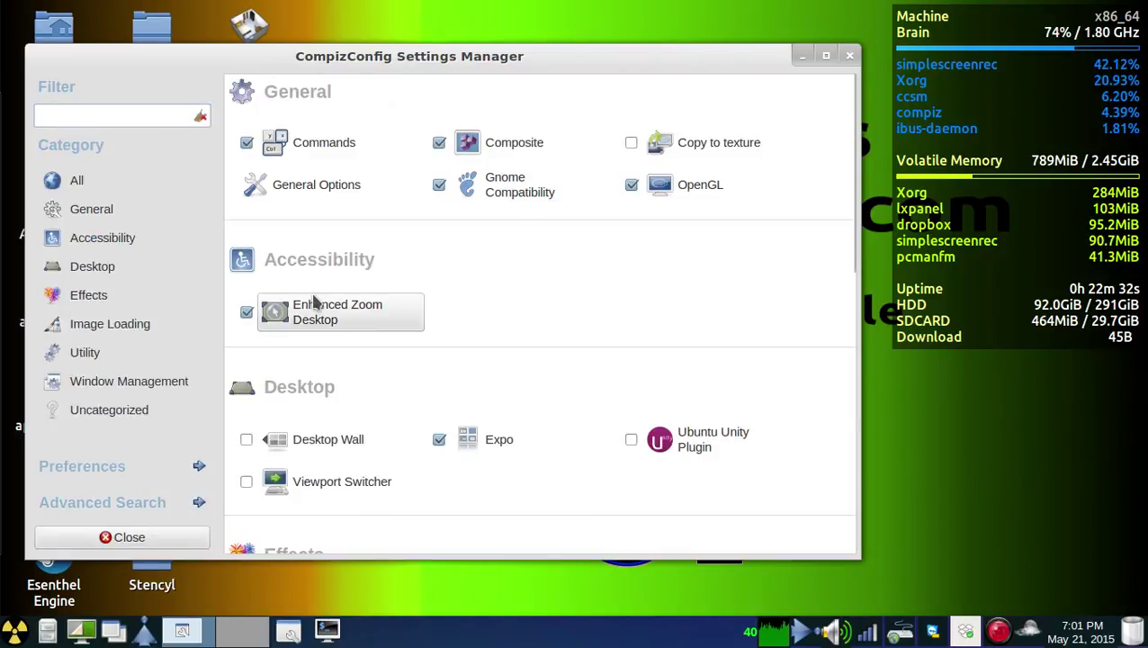
Reopen Enhanced Zoom Desktop and test zooming in and out with Super+Z and Super+X
scroll(423, 430, "down", 8)
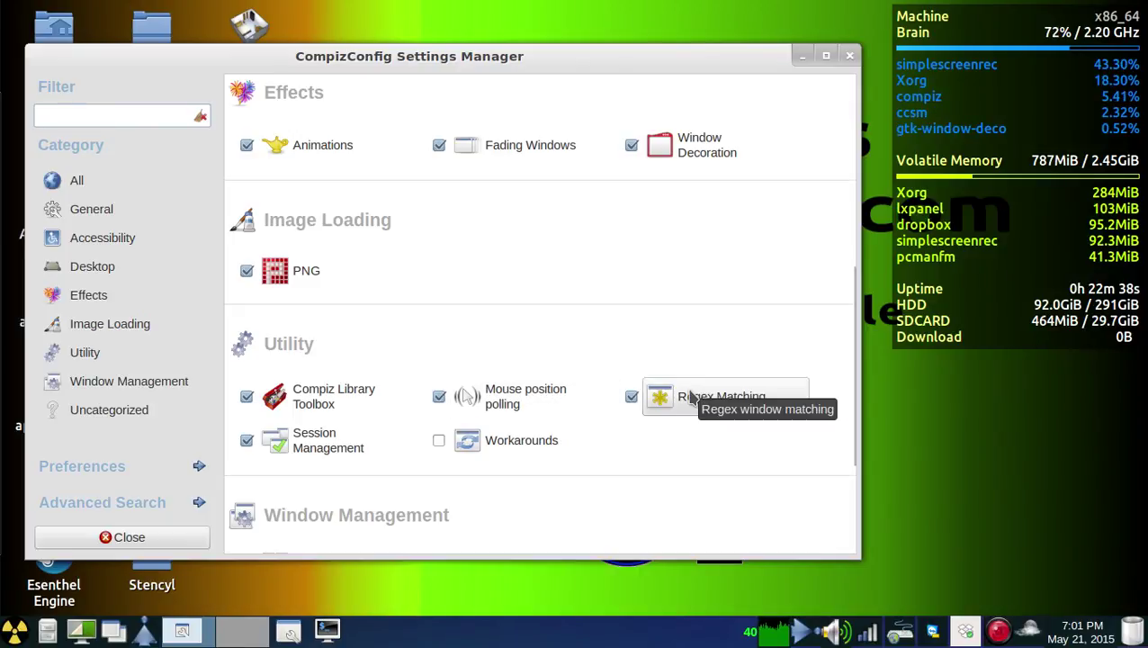
scroll(397, 238, "up", 5)
scroll(395, 257, "up", 4)
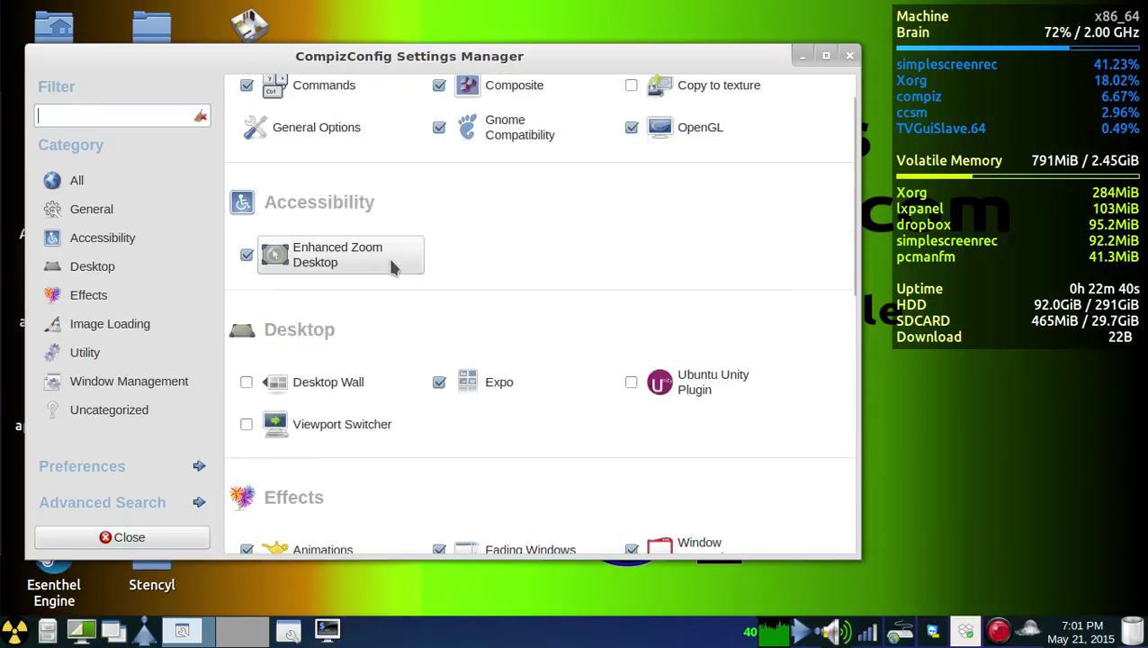
left_click(338, 317)
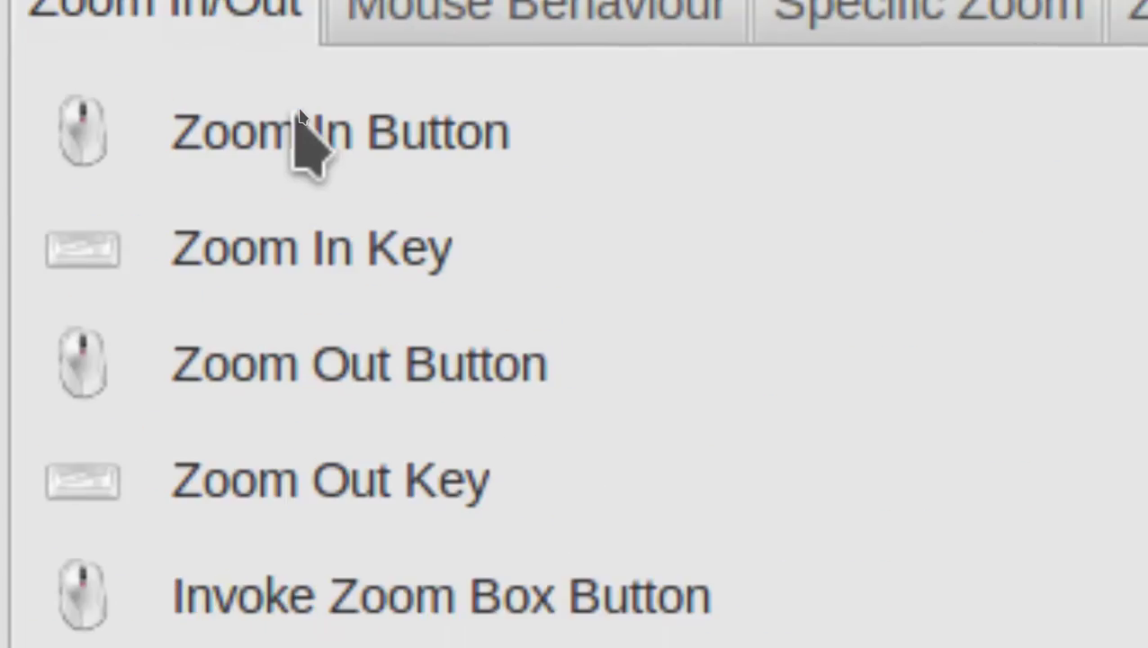
key("super+shift+z")
key("super+shift+z")
key("super+shift+z")
key("super+shift+z")
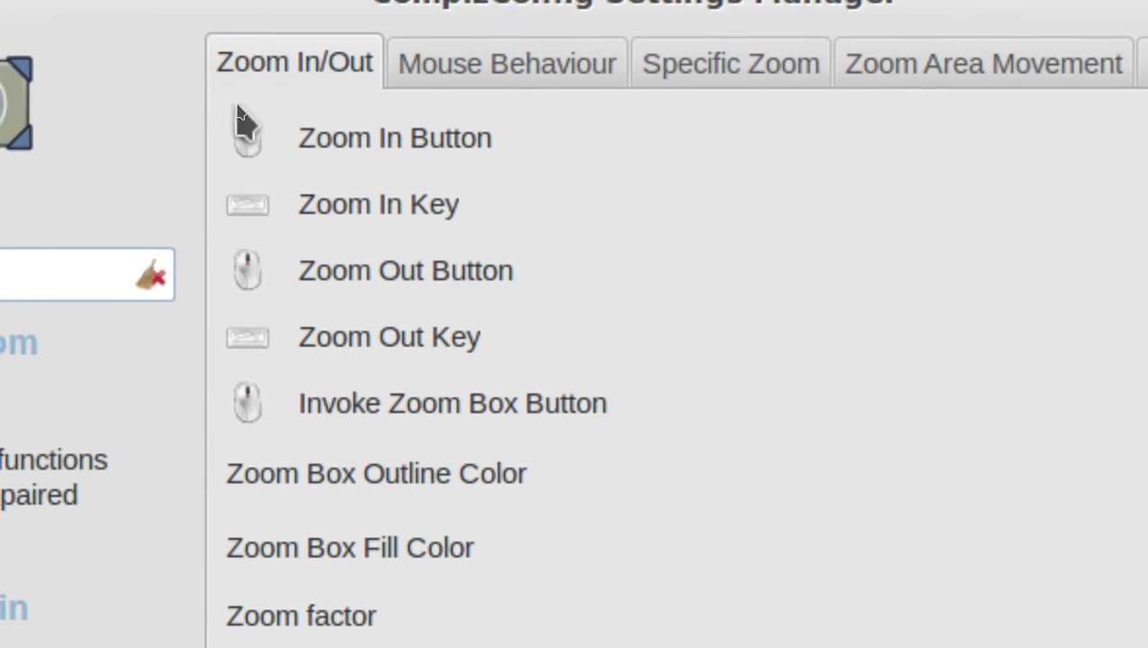
key("super+x")
key("super+x")
key("super+x")
key("super+x")
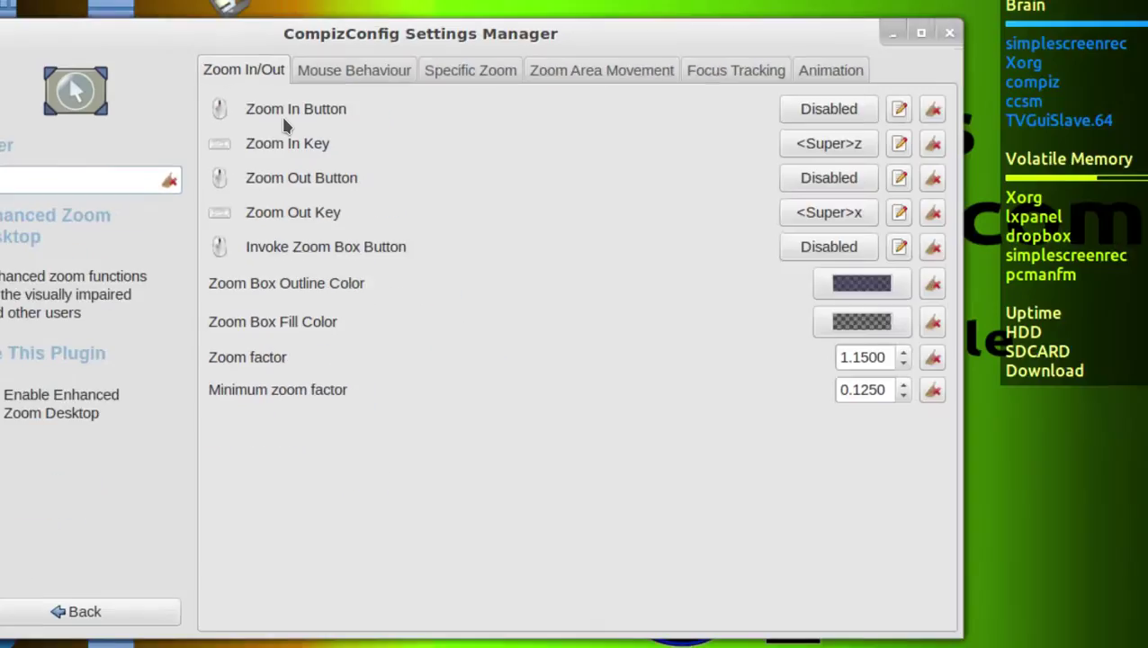
key("super+z")
key("super+z")
key("super+z")
key("super+z")
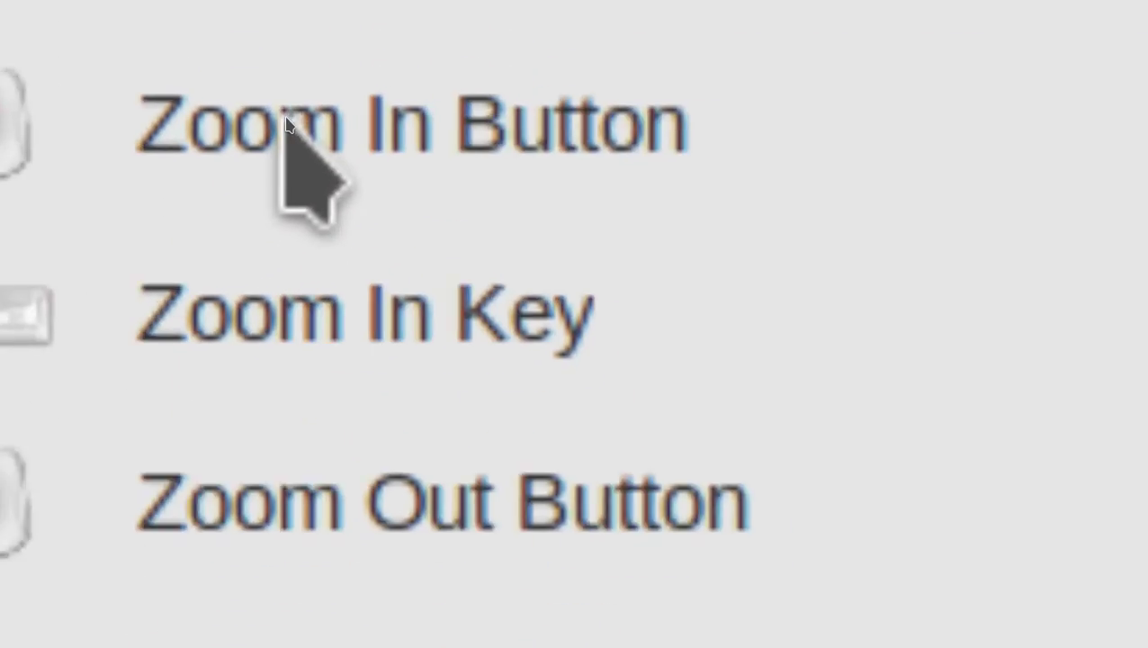
key("super+x")
key("super+x")
key("super+x")
key("super+x")
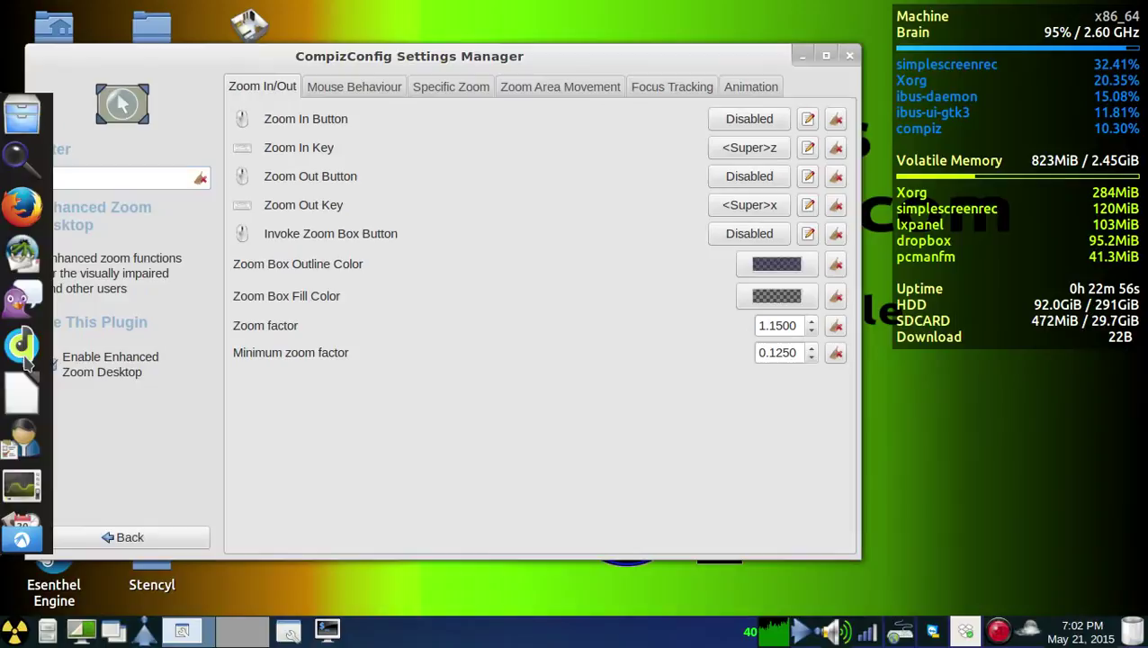
left_click(132, 537)
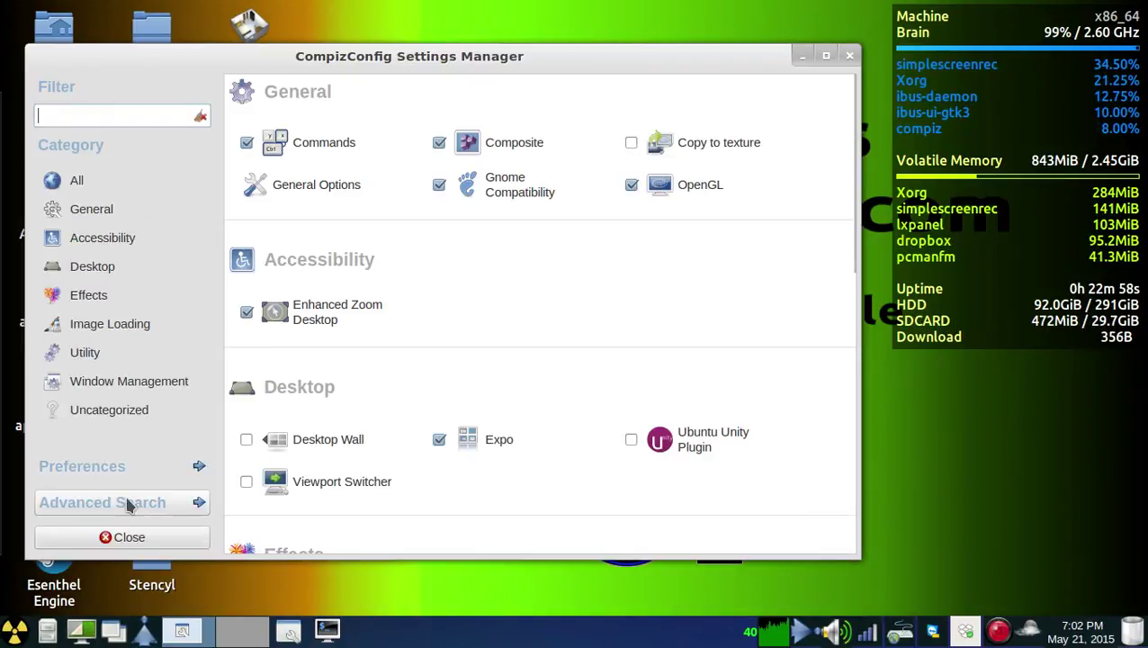
Glance at the Composite plugin settings, then open the OpenGL plugin
left_click(496, 153)
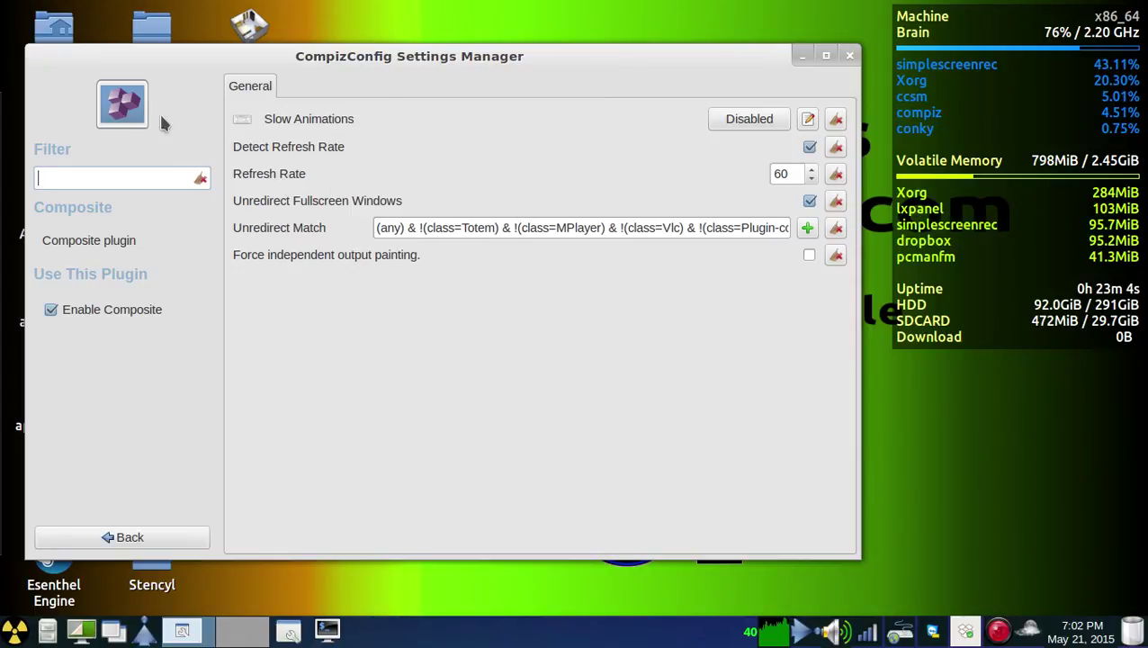
left_click(125, 536)
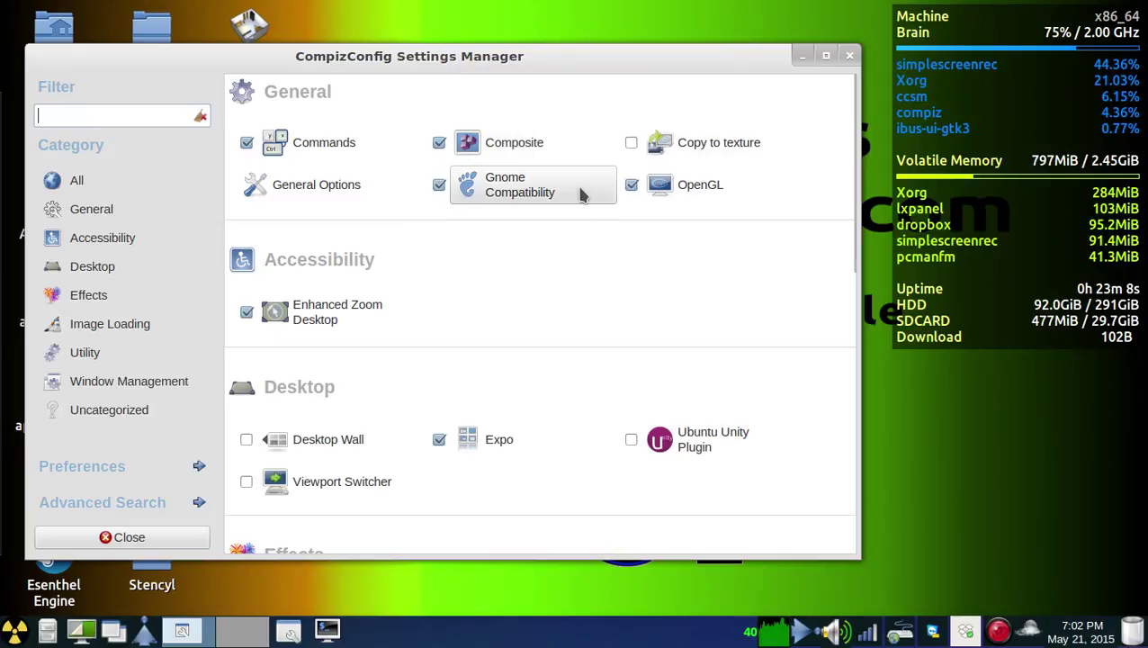
left_click(645, 189)
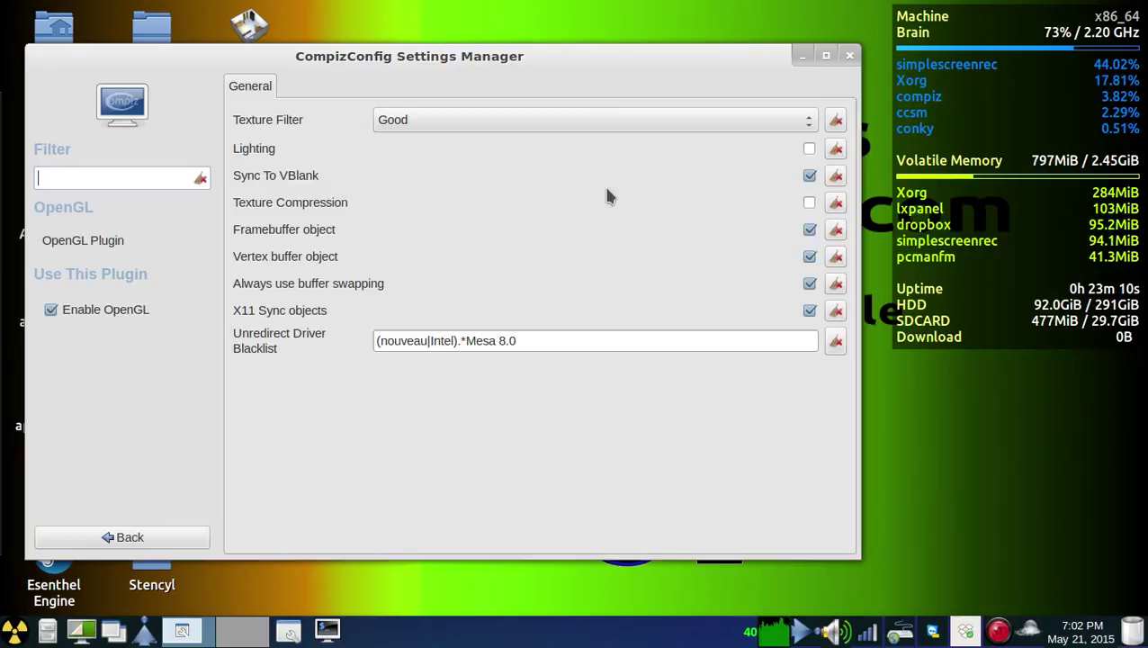
left_click(183, 171)
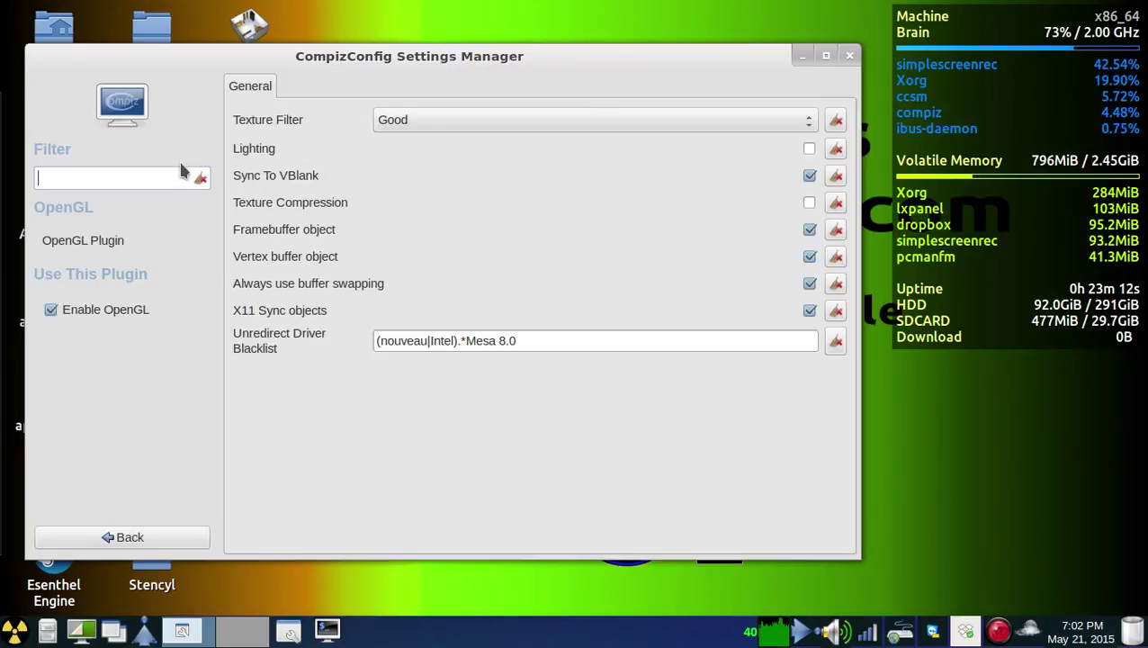
Set OpenGL's Texture Filter to Best, toggling Lighting on and back off
left_click(402, 119)
left_click(402, 147)
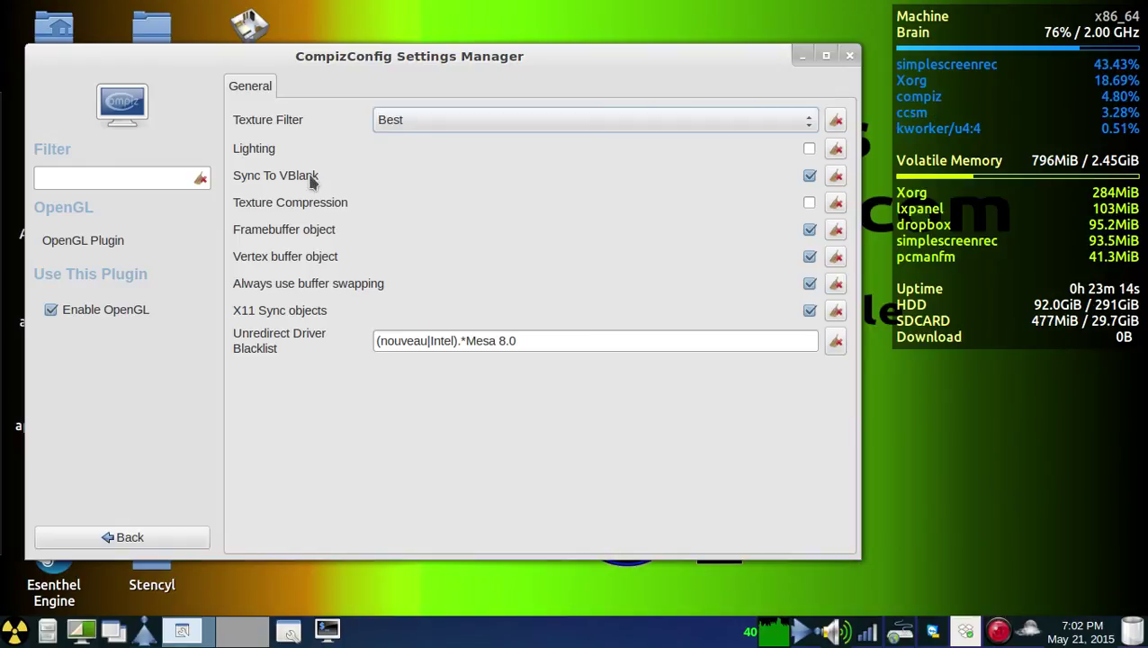
left_click(809, 151)
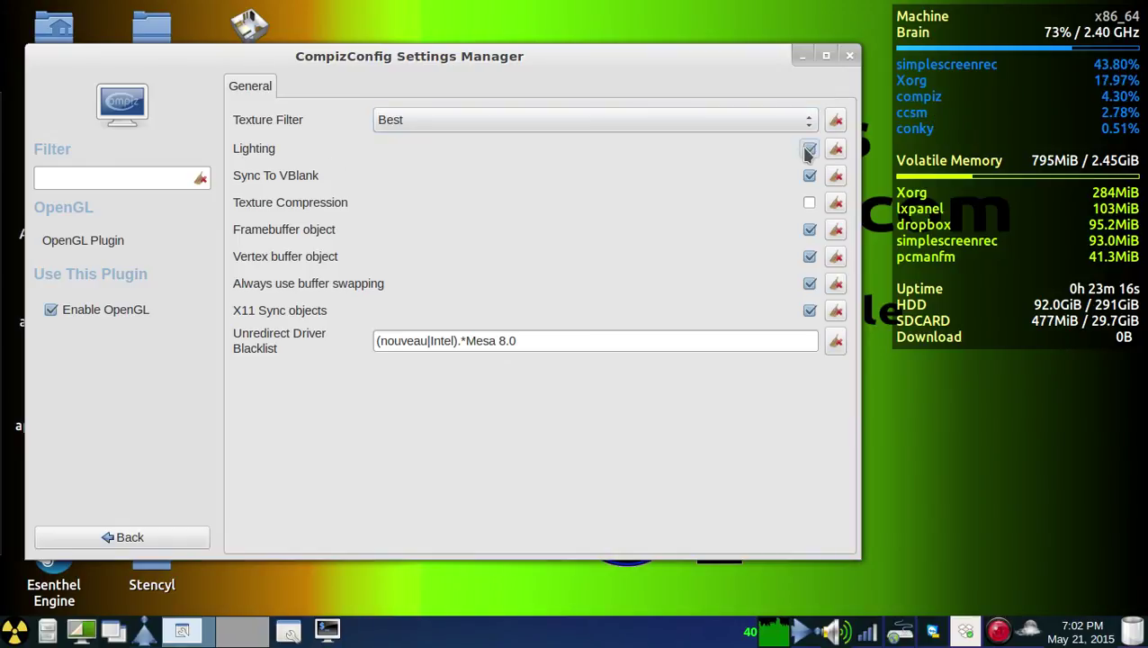
left_click(809, 150)
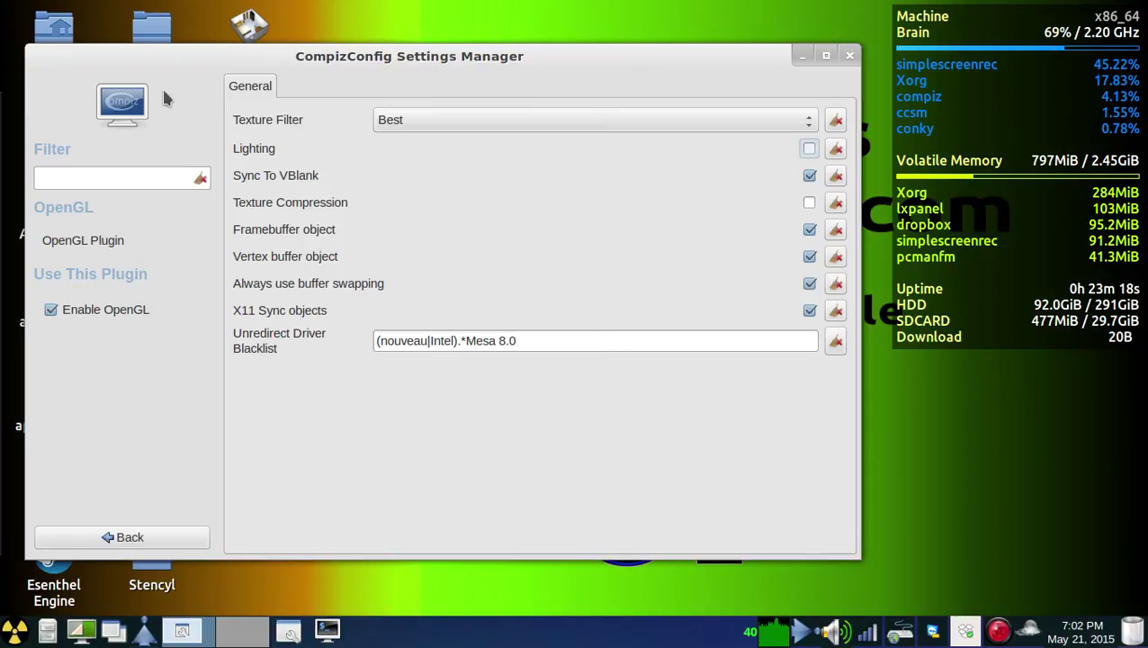
left_click(162, 531)
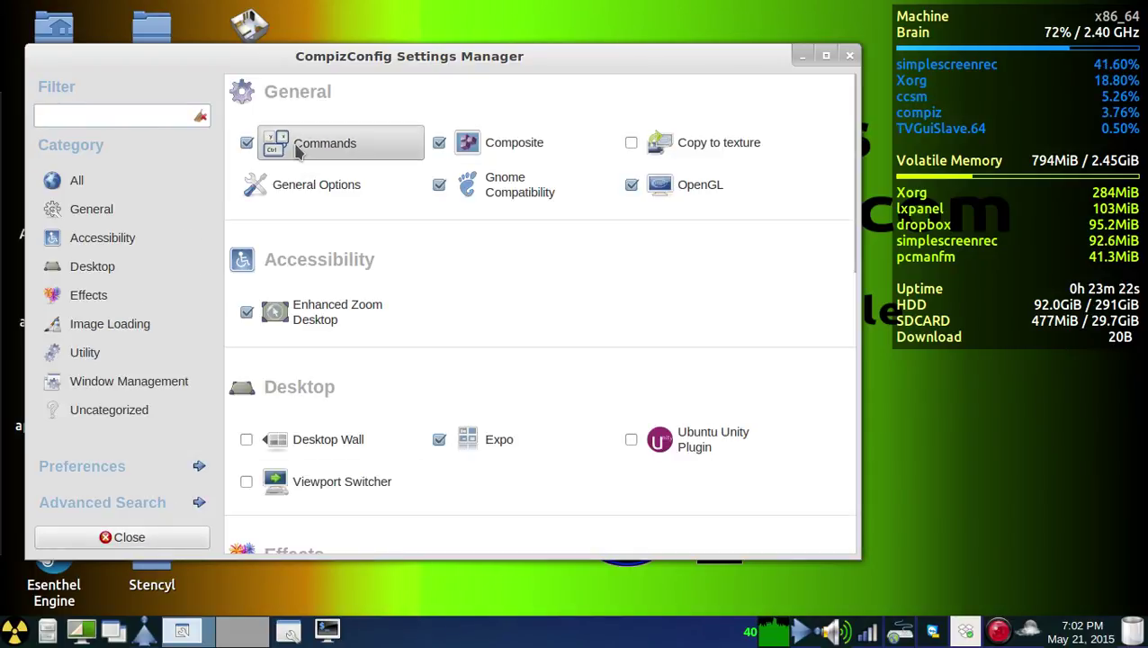
Open the Commands plugin, then launch and close Calculator from the Accessories menu
left_click(368, 159)
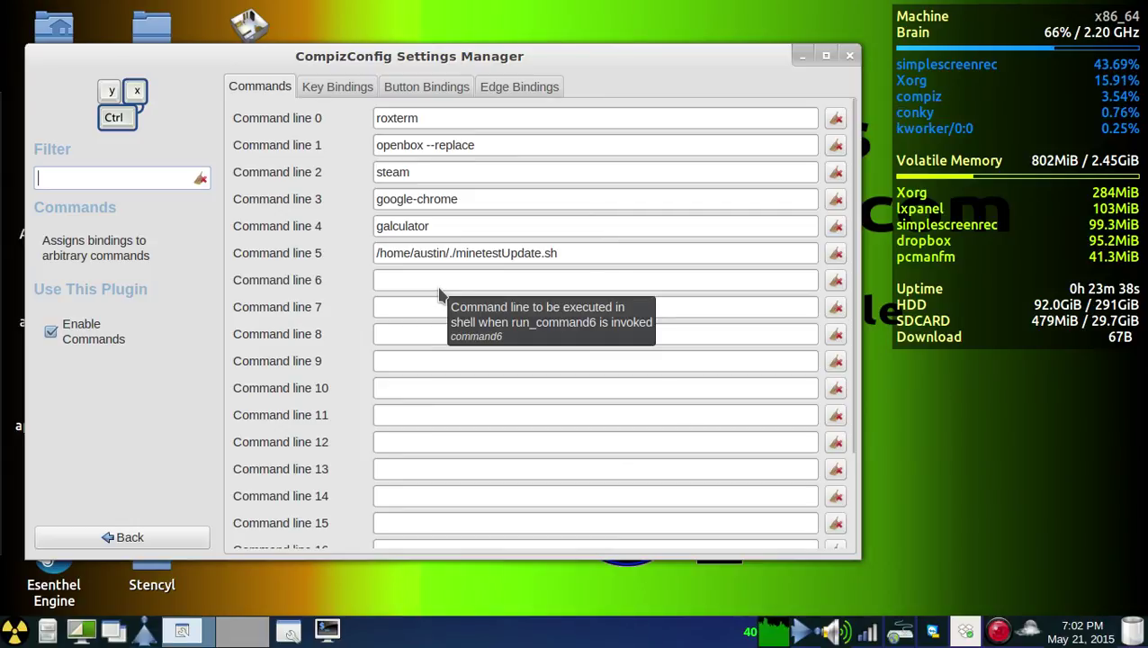
left_click(15, 631)
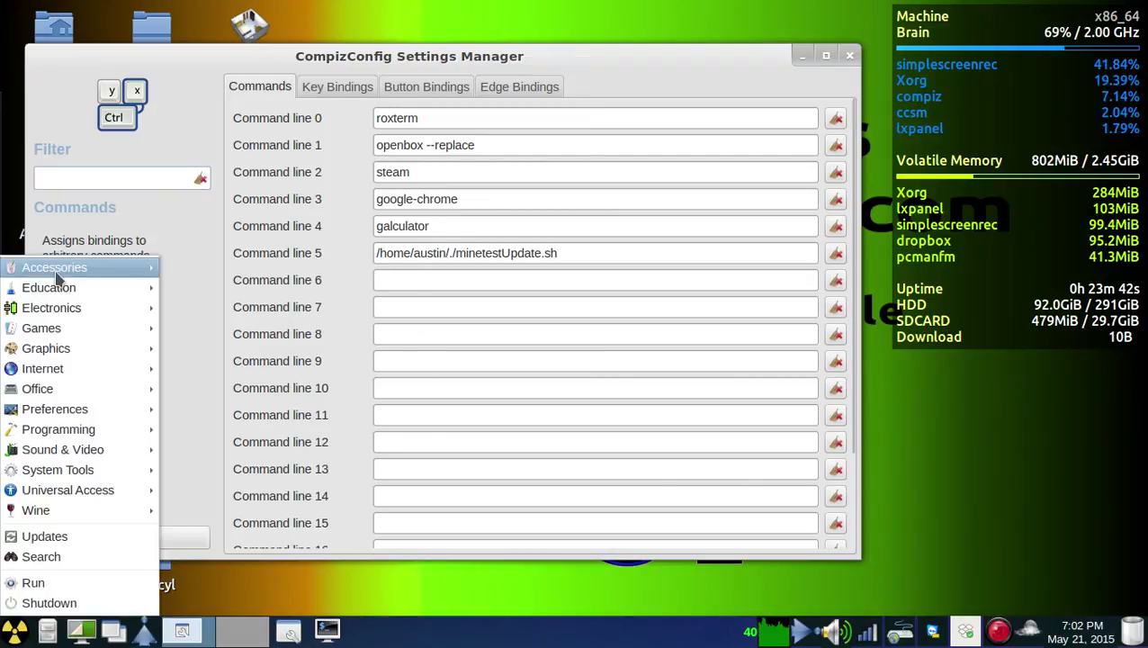
mouse_move(59, 269)
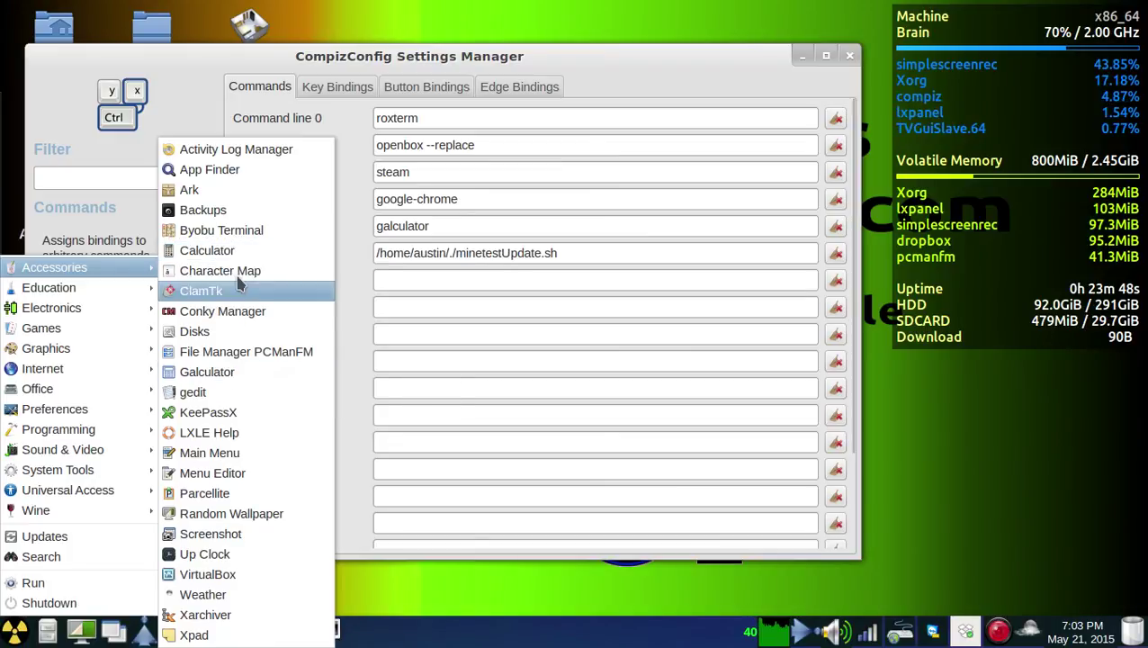
left_click(239, 252)
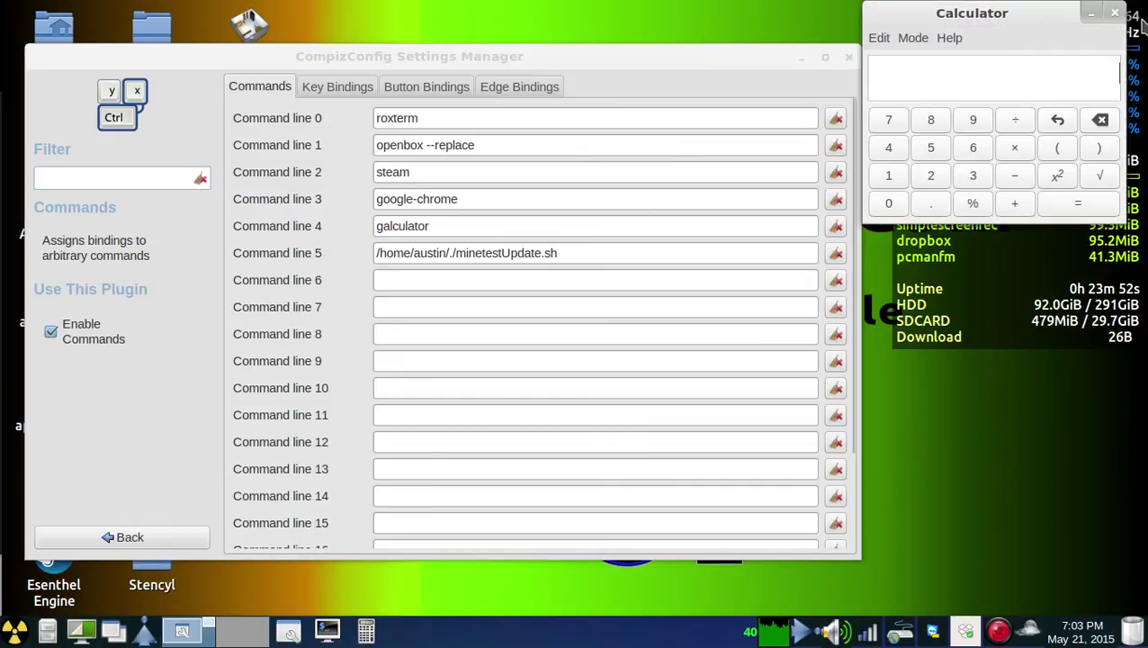
left_click(1114, 17)
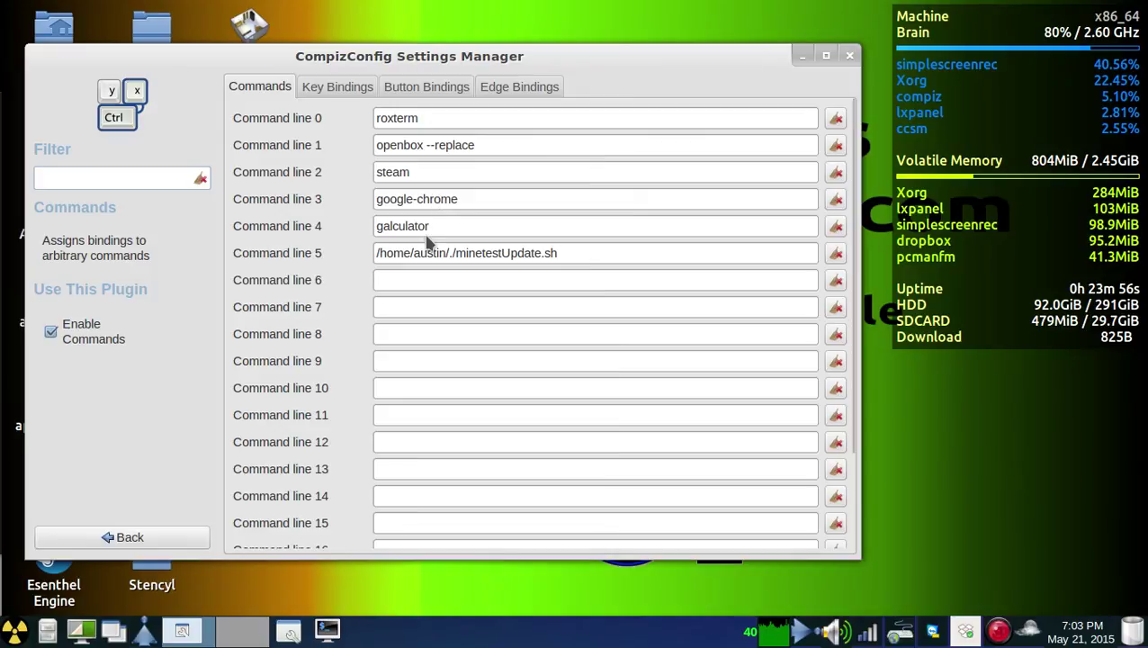
Test the Ctrl+X galculator binding, then the Ctrl+Alt+Home google-chrome binding
key("ctrl+x")
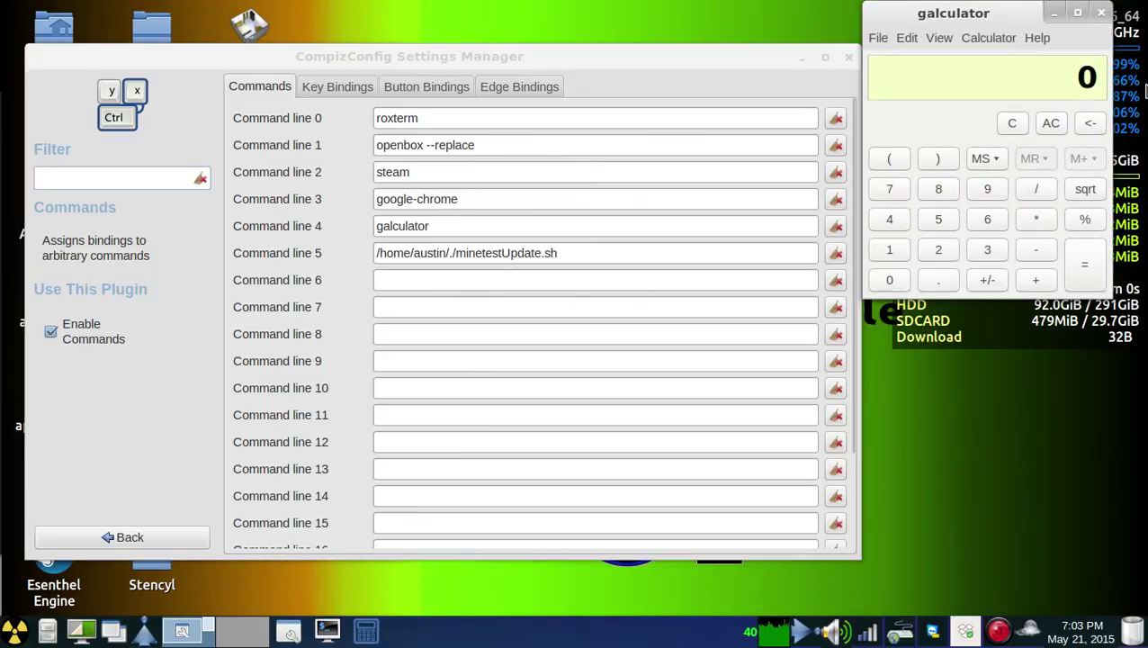
left_click(1101, 12)
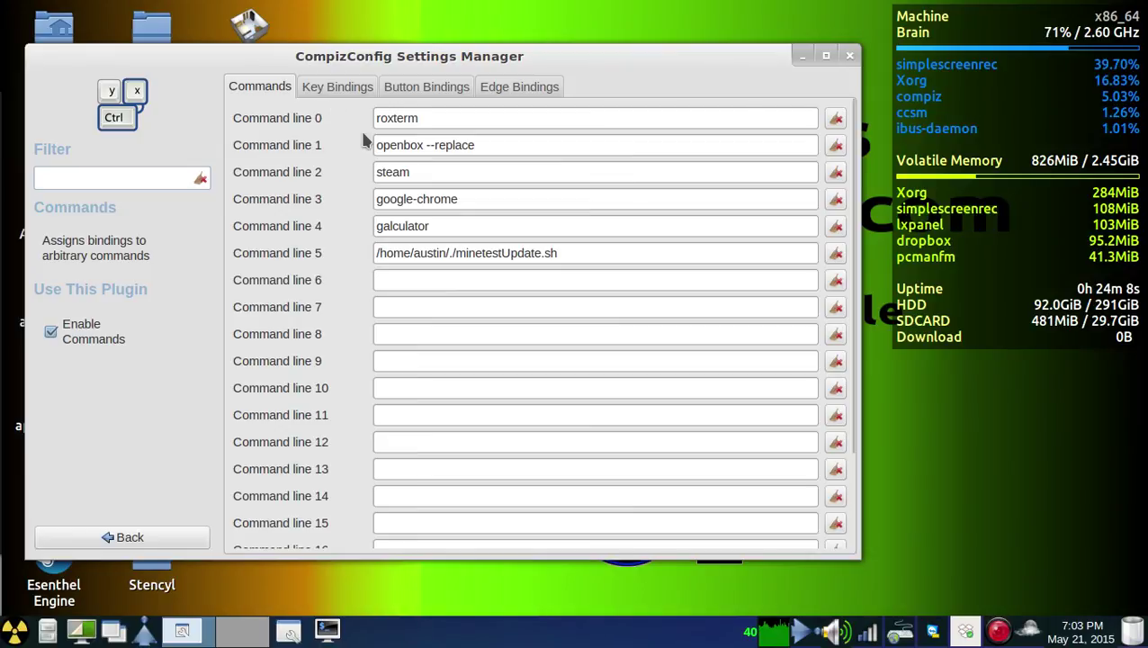
left_click(353, 90)
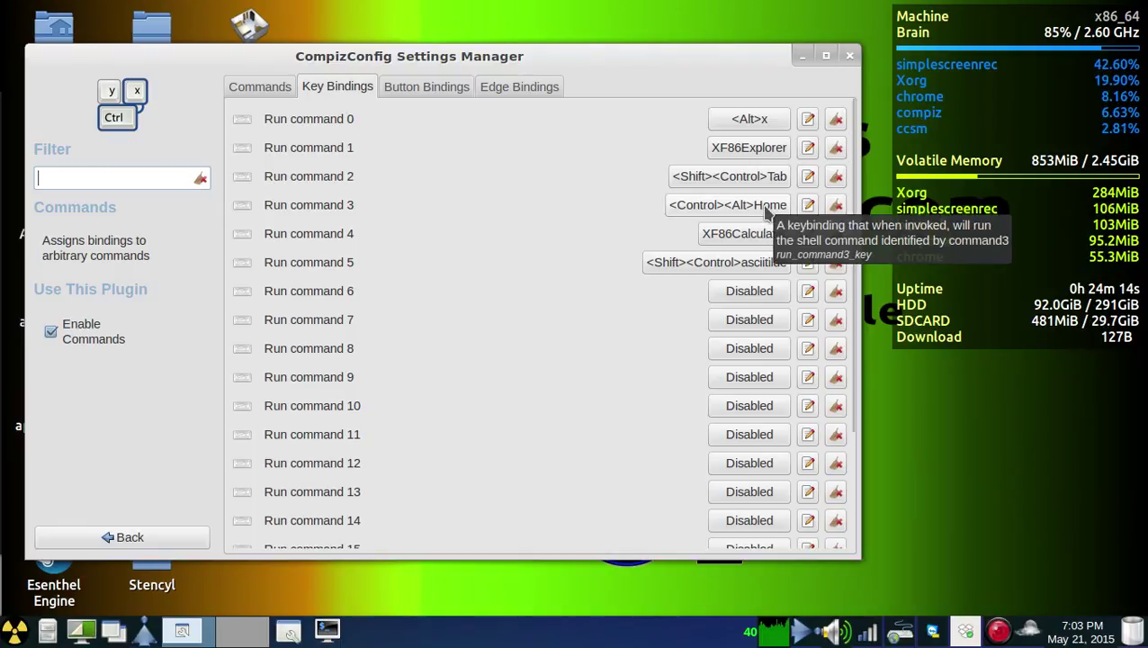
key("ctrl+alt+Home")
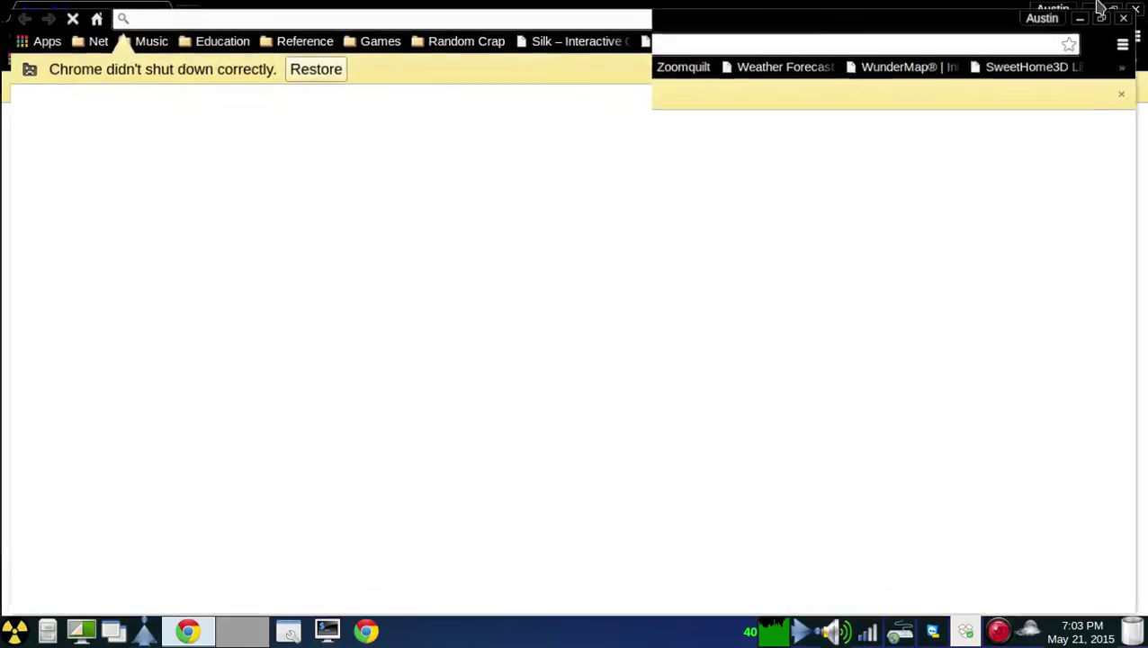
Close the Chrome window and switch from the command lines to the Key Bindings
left_click(1135, 9)
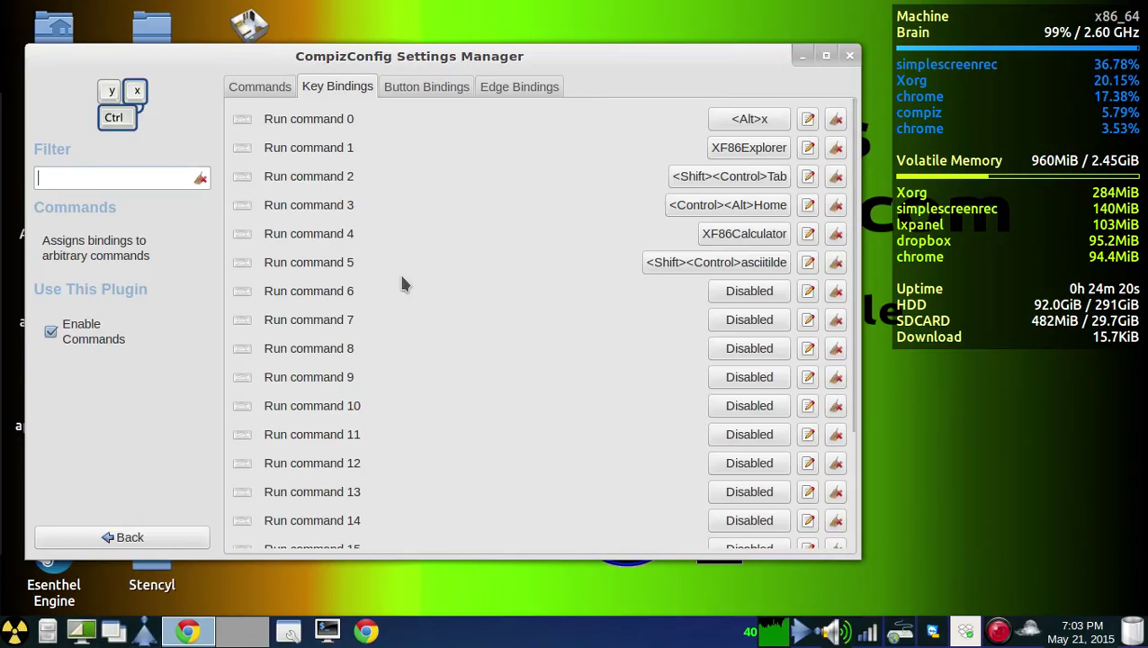
left_click(275, 88)
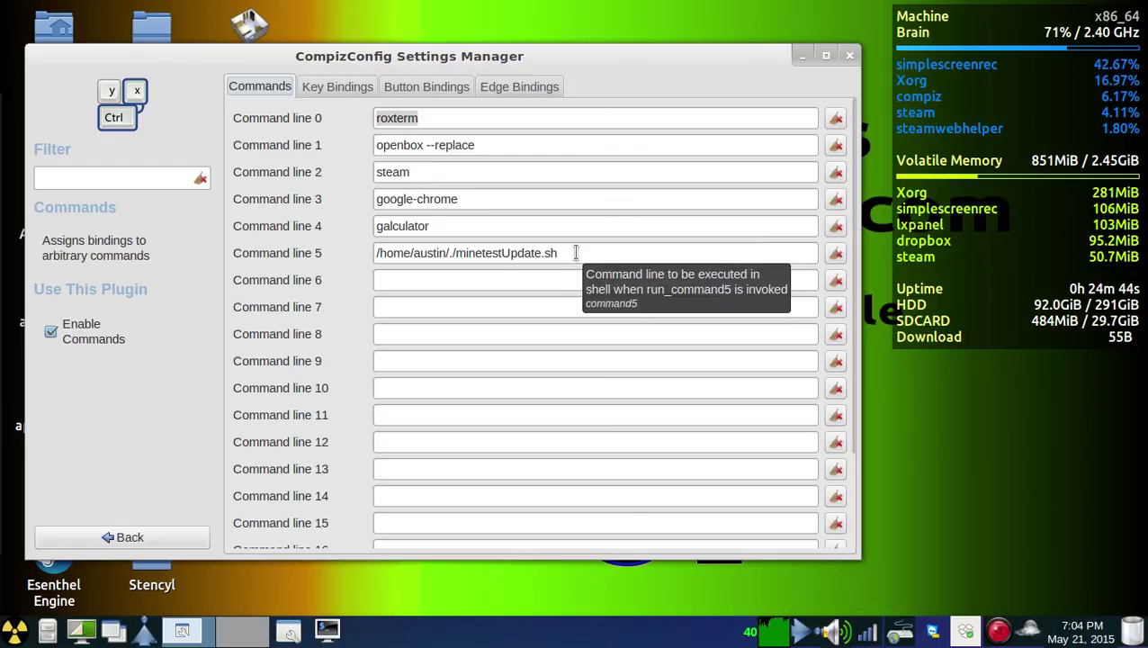
left_click(364, 86)
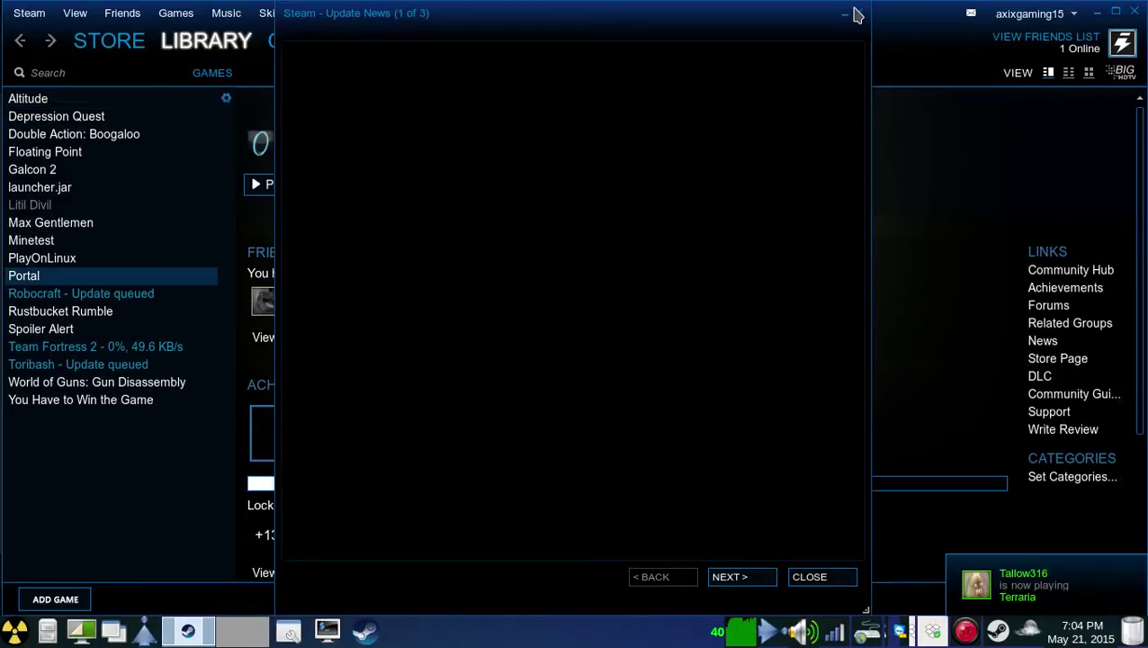
Close the Steam library and Update News windows, and bring up ROXTerm with Steam's log
left_click(1135, 13)
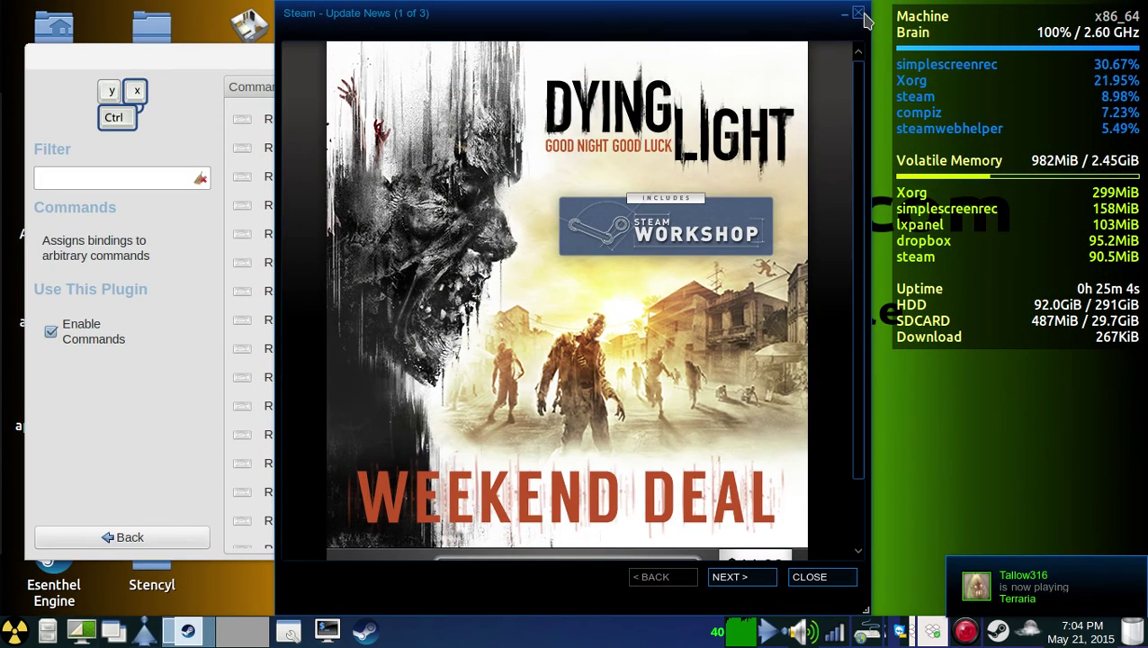
left_click(857, 16)
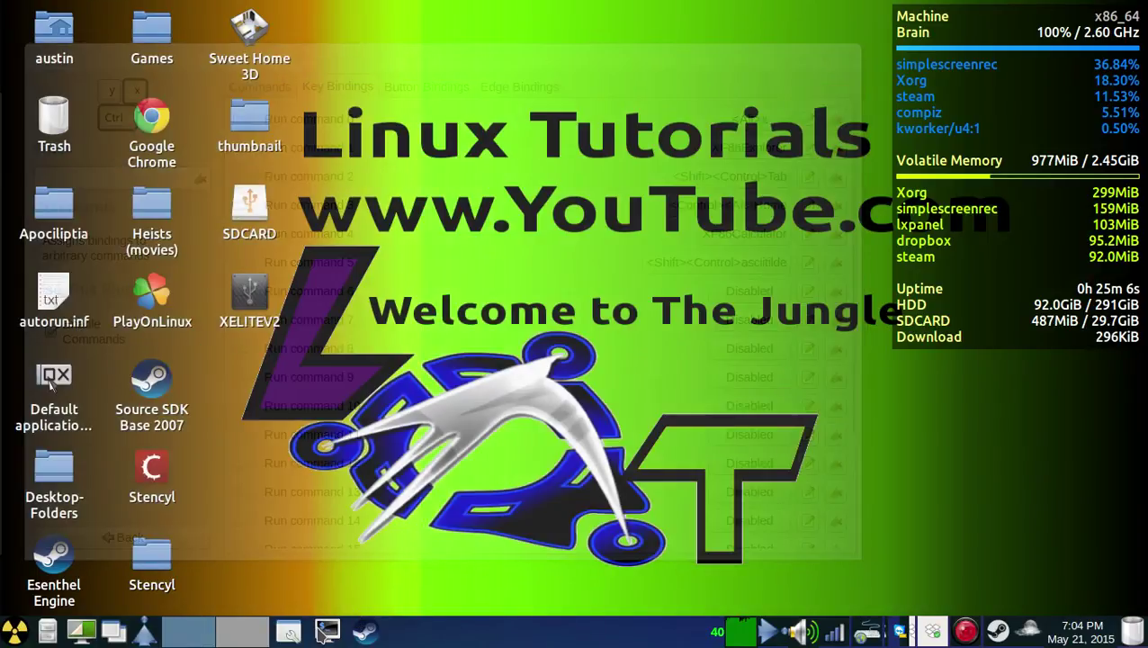
left_click(297, 633)
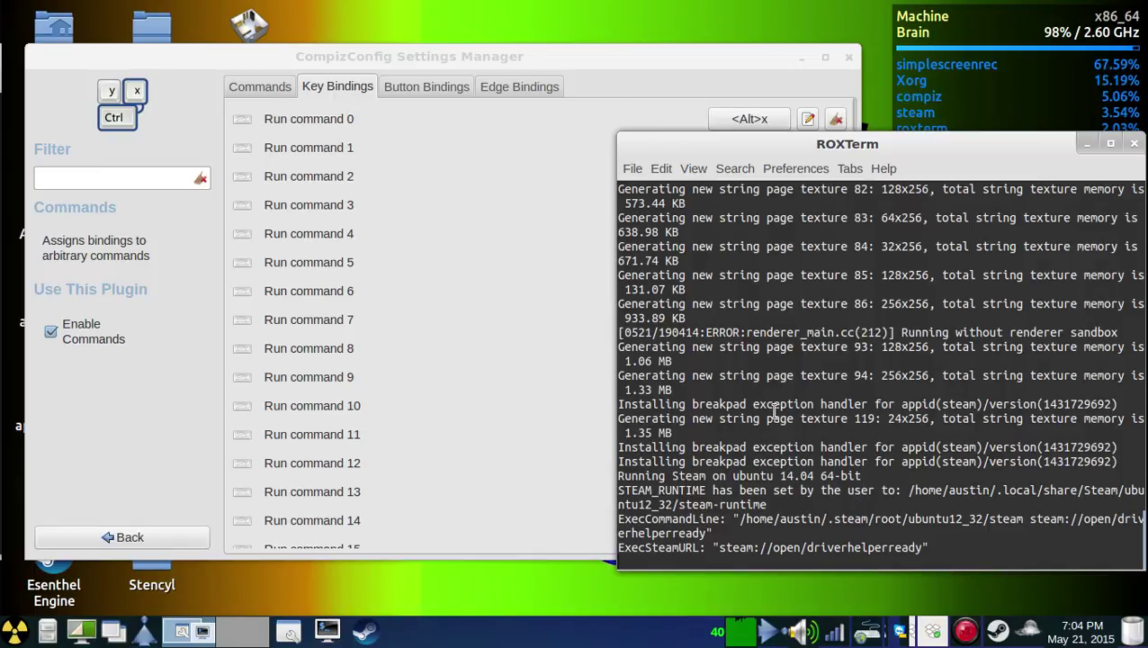
Scroll through the ROXTerm log, close Steam from its taskbar menu, then close ROXTerm
scroll(774, 409, "up", 5)
scroll(774, 409, "down", 5)
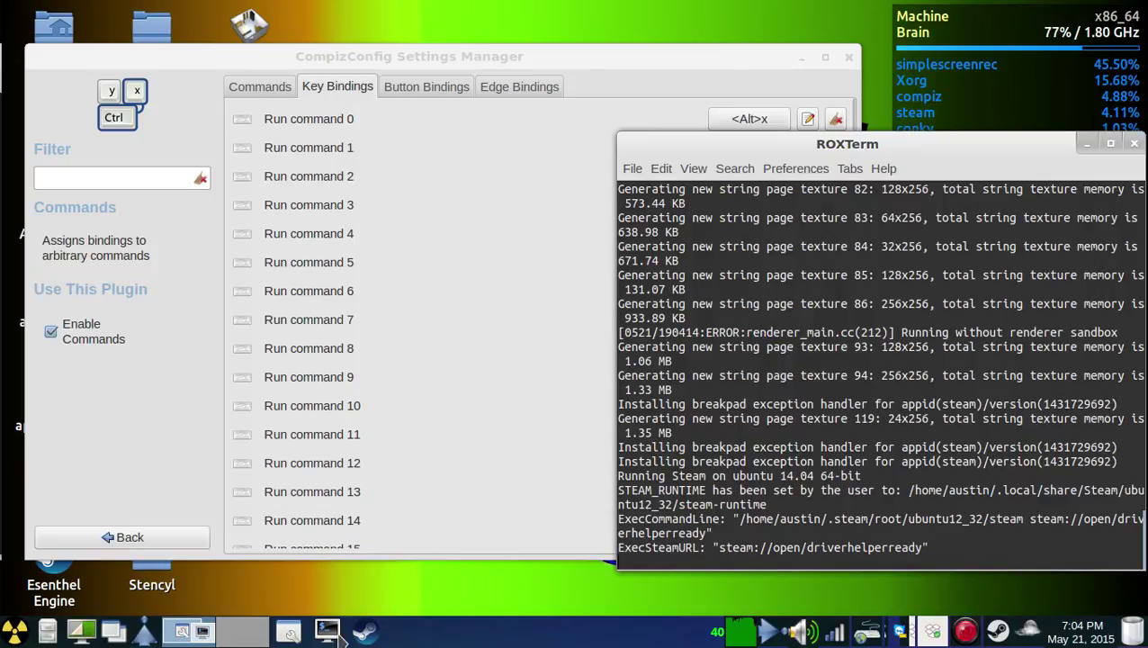
right_click(364, 630)
left_click(401, 604)
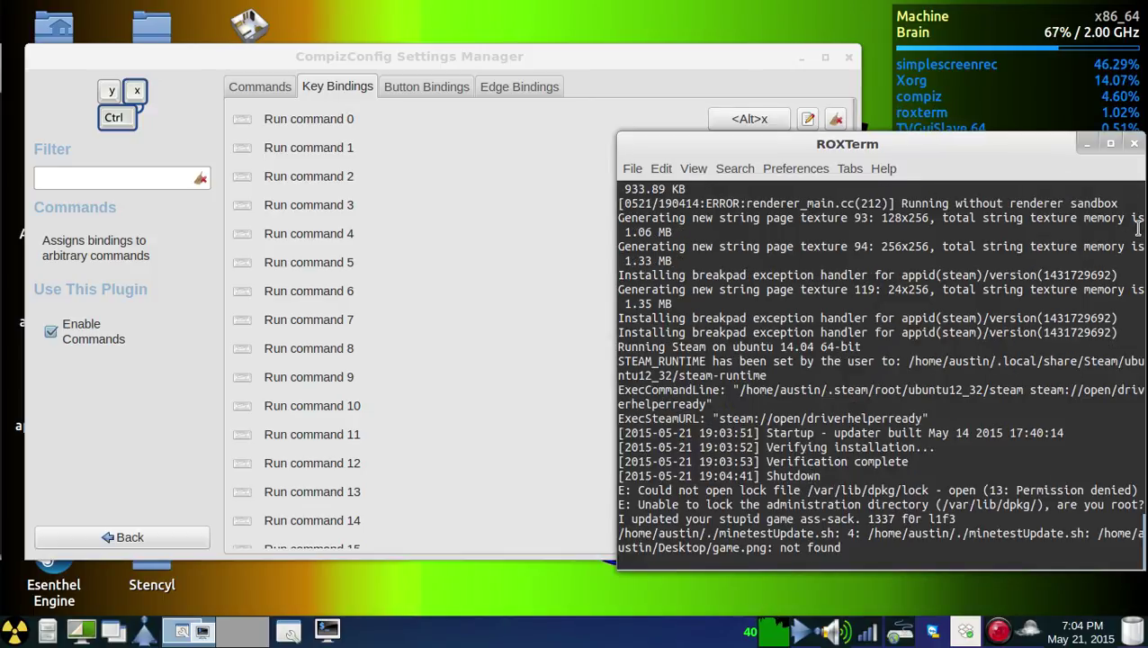
left_click(1133, 143)
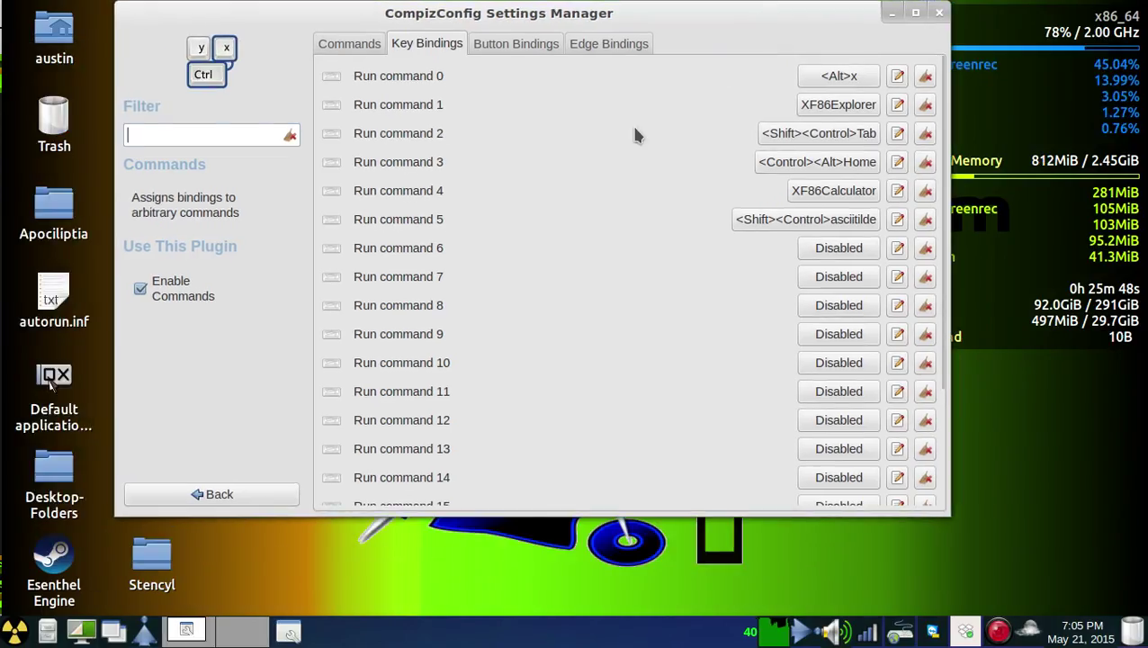
Minimize CCSM and launch LXSession's Default applications settings from the desktop
left_click(890, 12)
mouse_move(34, 281)
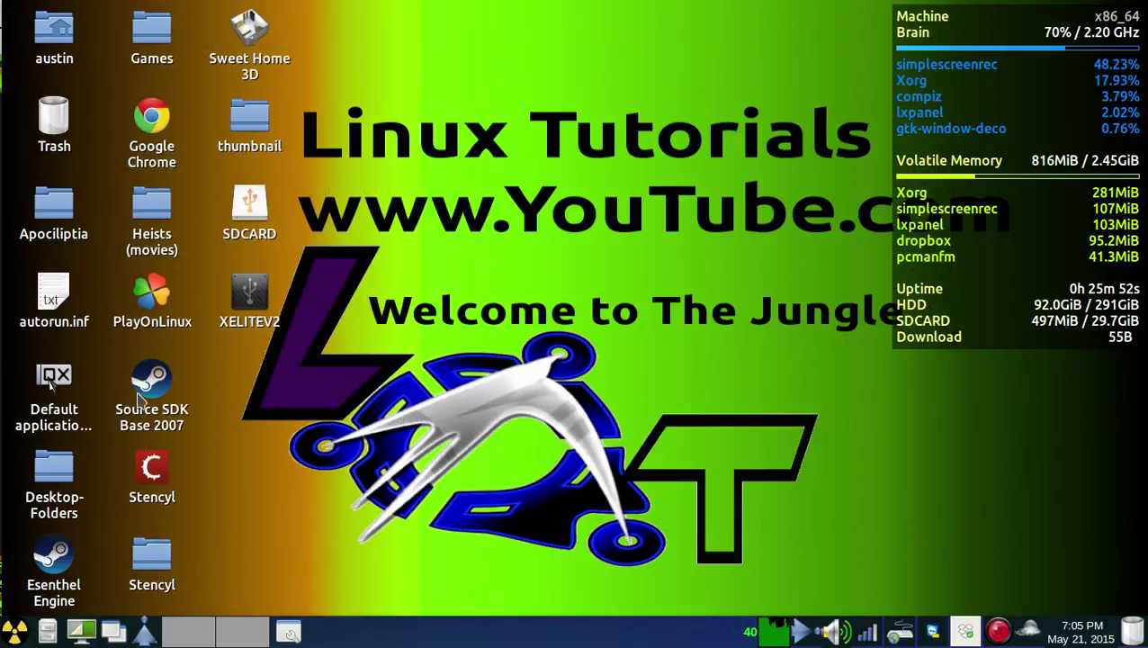
double_click(51, 385)
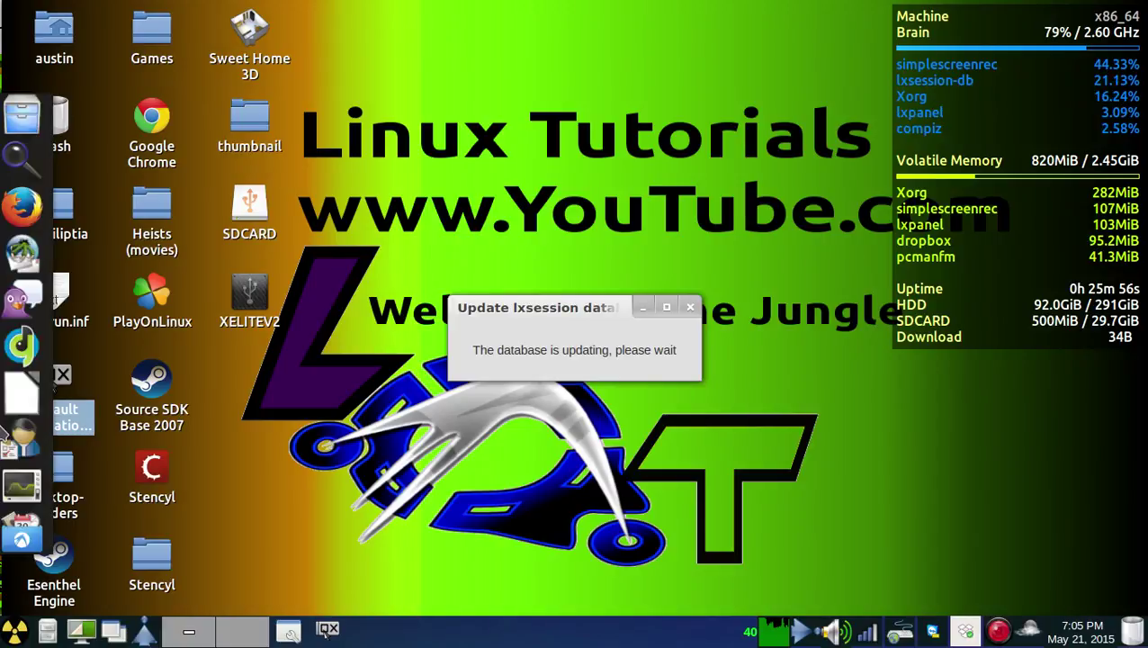
left_click(14, 629)
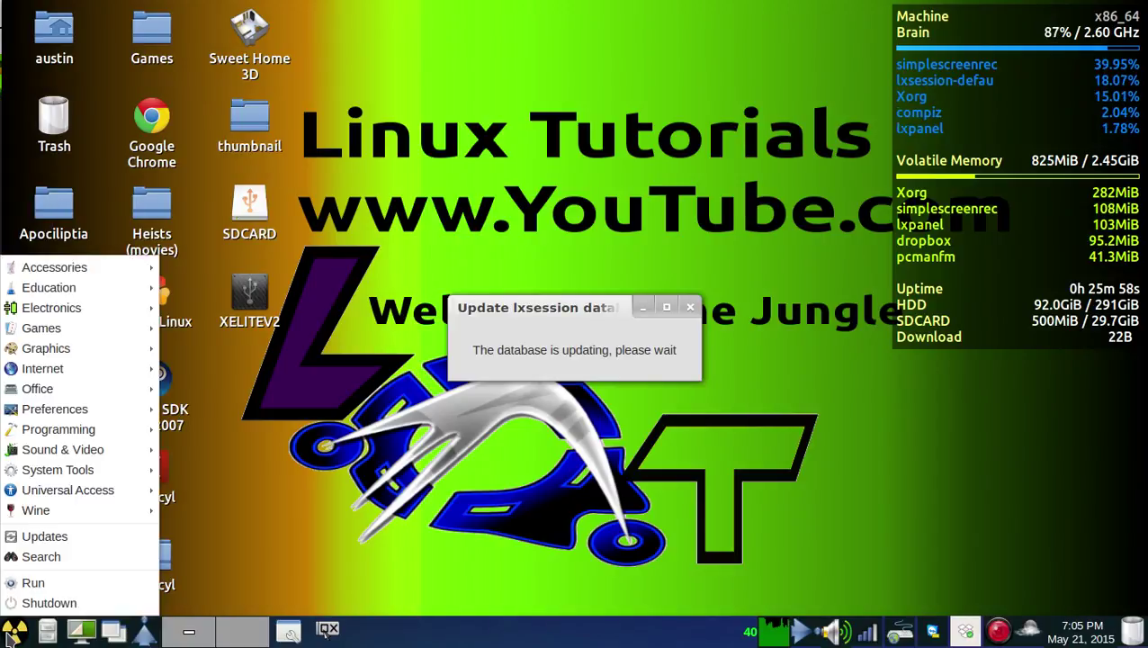
mouse_move(63, 410)
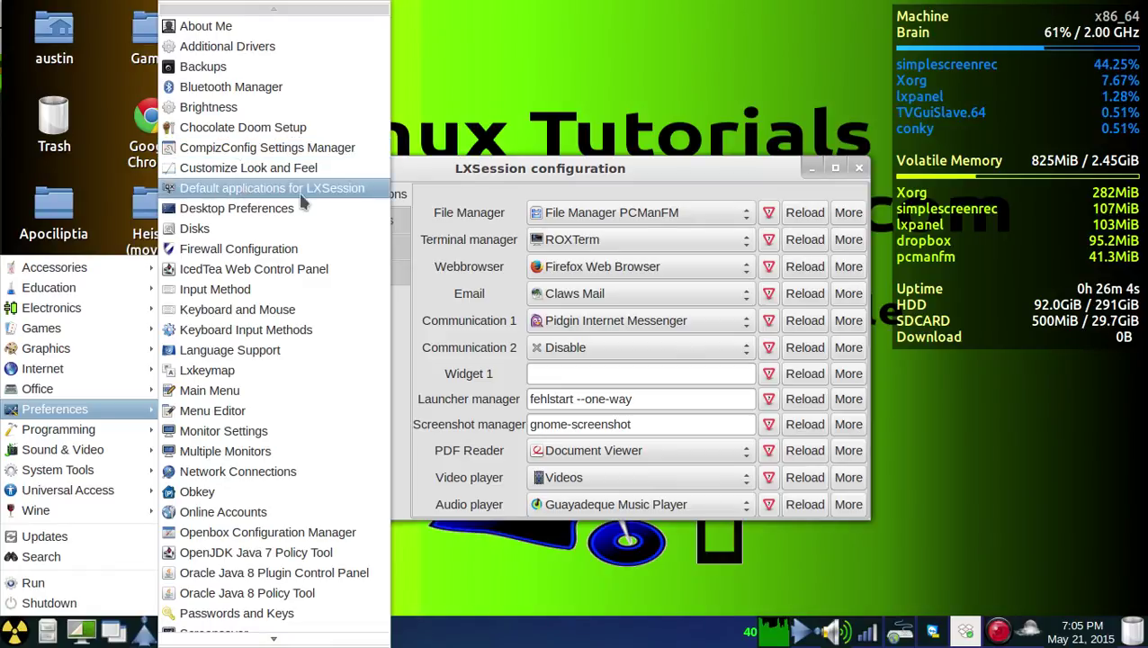
left_click(613, 167)
Confirm compiz --replace appears in the Autostart list, then close LXSession configuration
left_click(354, 218)
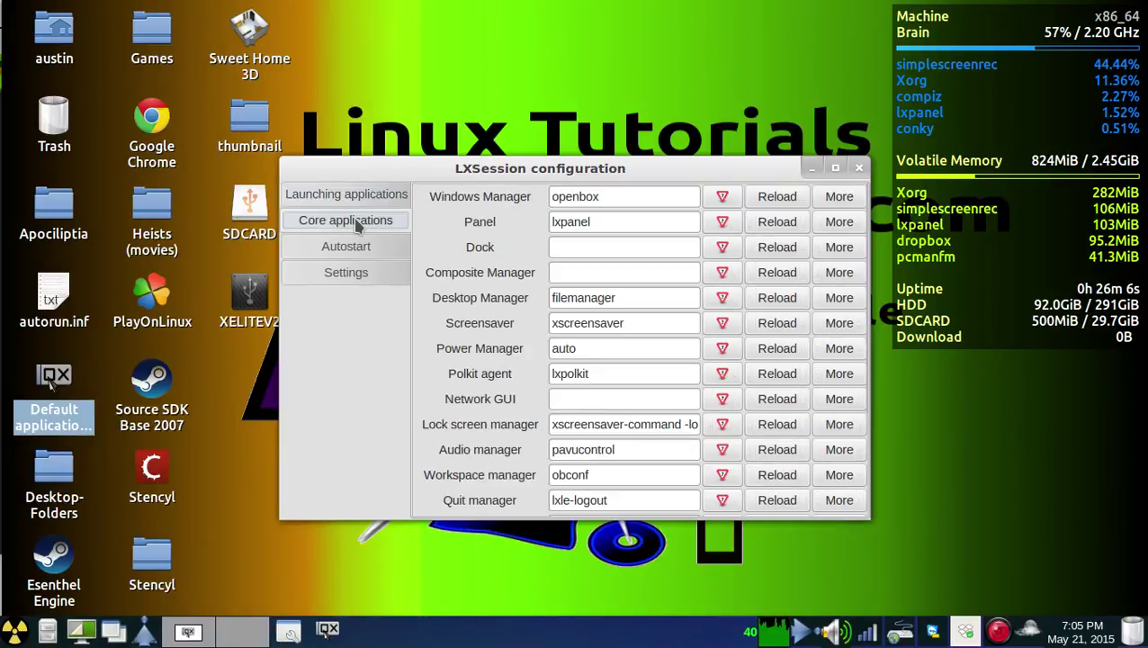
left_click(359, 246)
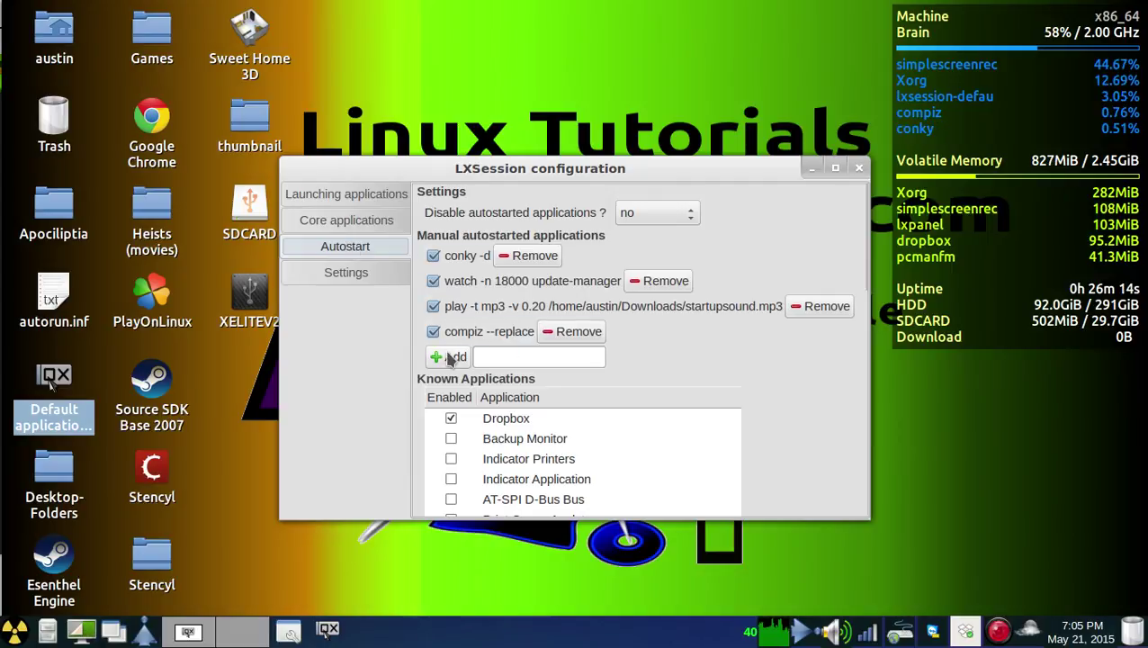
left_click(503, 355)
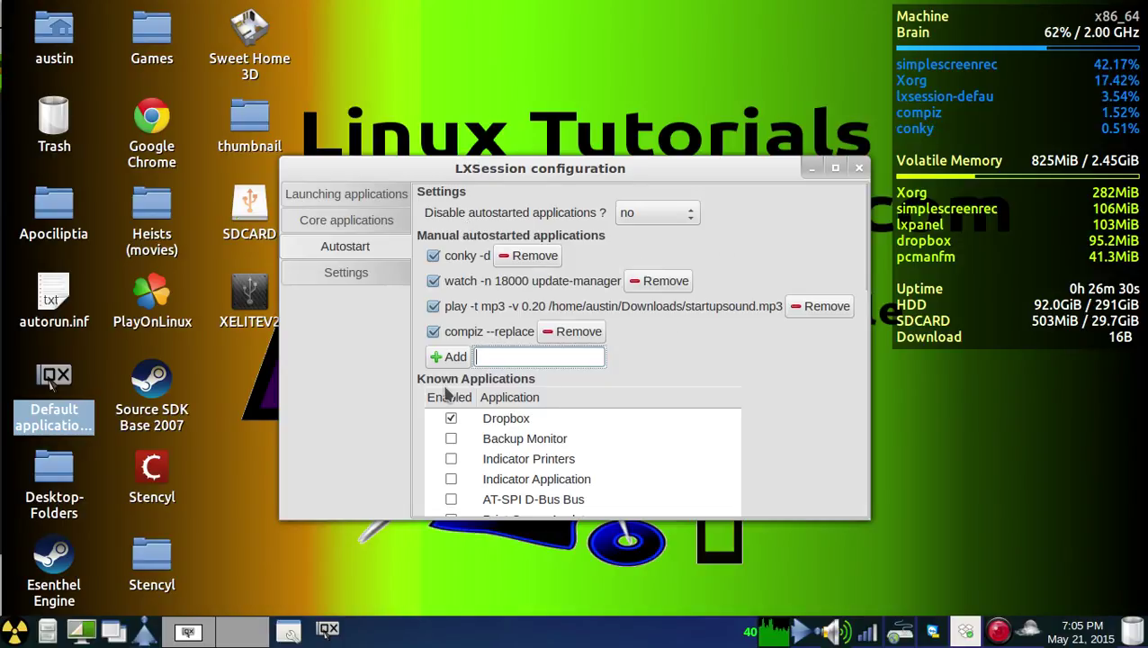
scroll(513, 429, "down", 5)
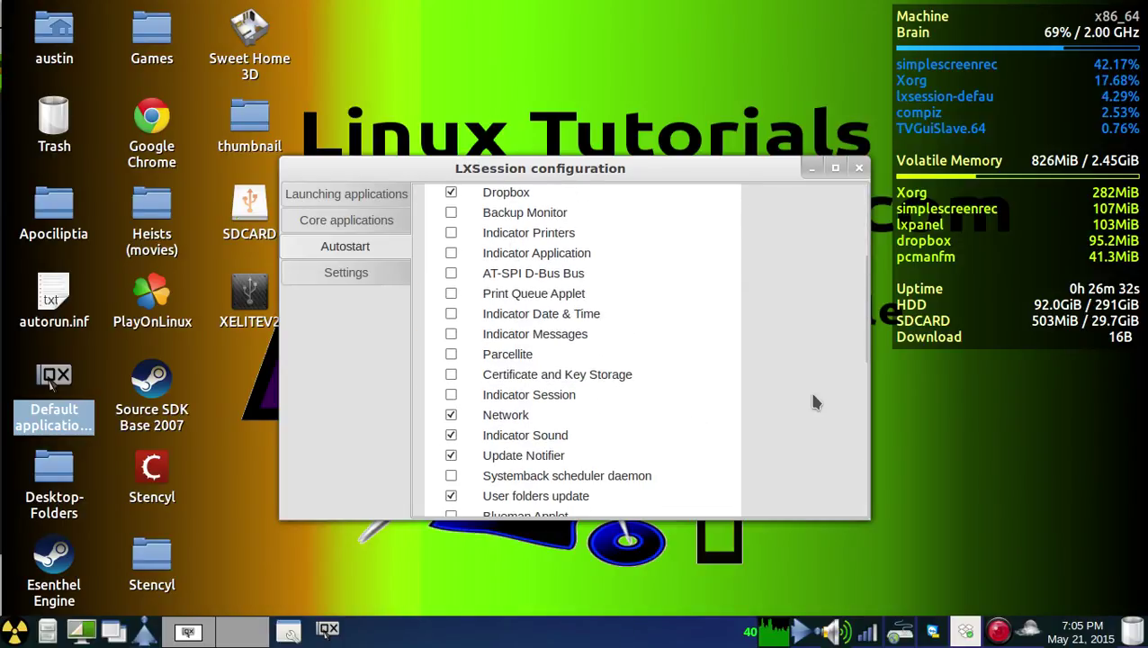
scroll(814, 402, "up", 5)
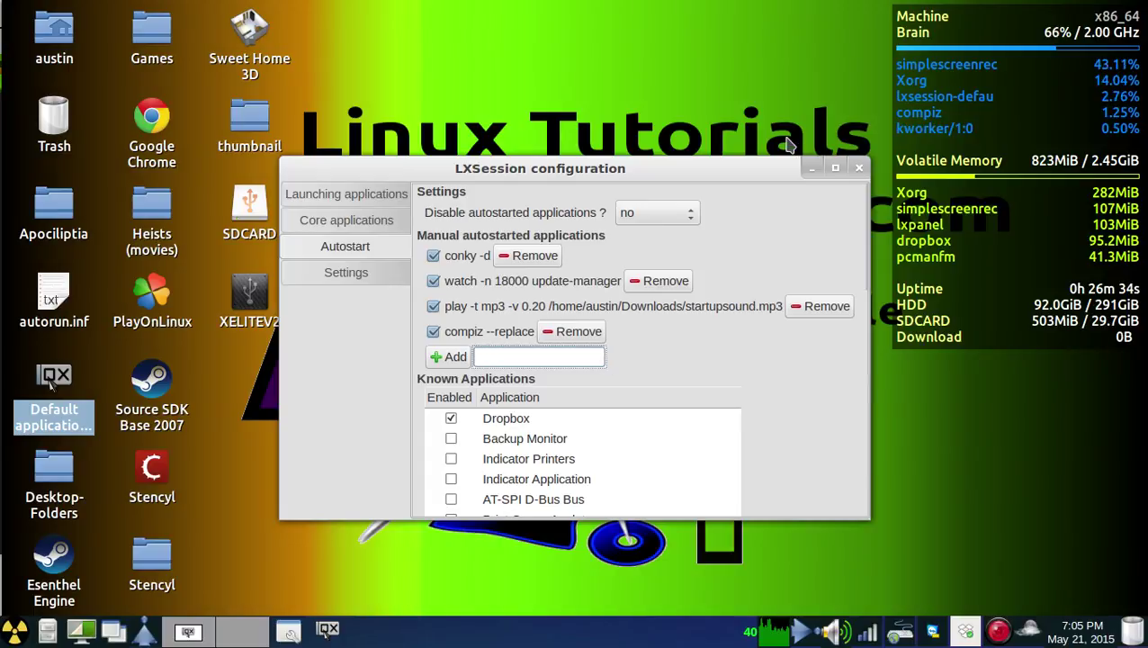
left_click(858, 169)
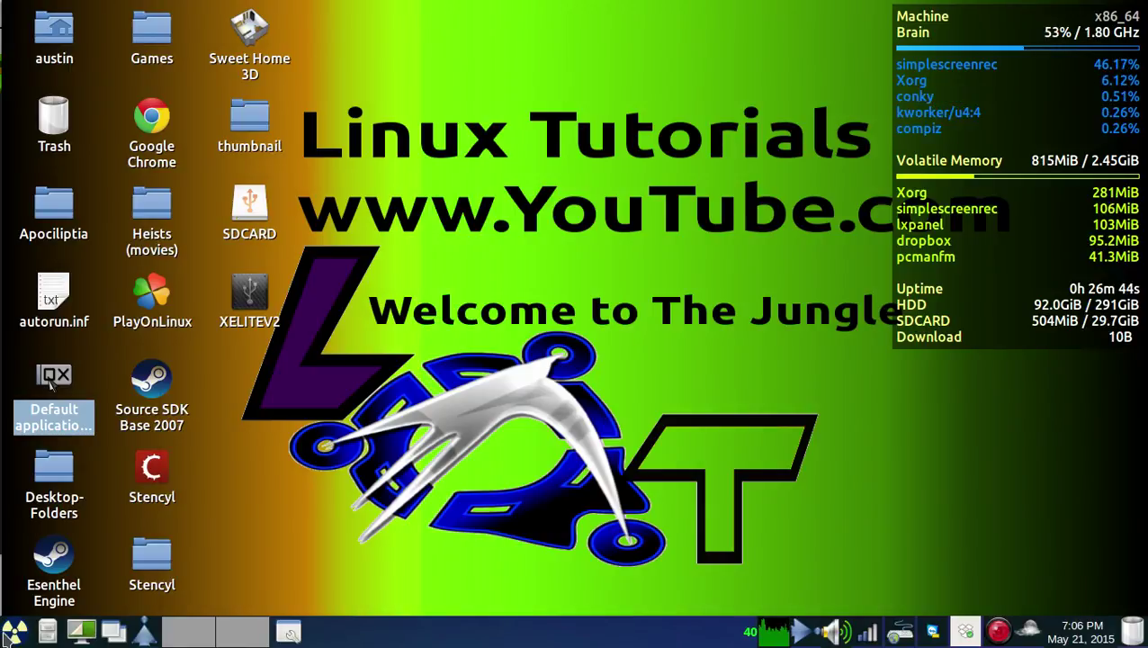
left_click(7, 636)
Restore CCSM and prefix Command line 5's minetestUpdate.sh path with 'sudo '
left_click(558, 144)
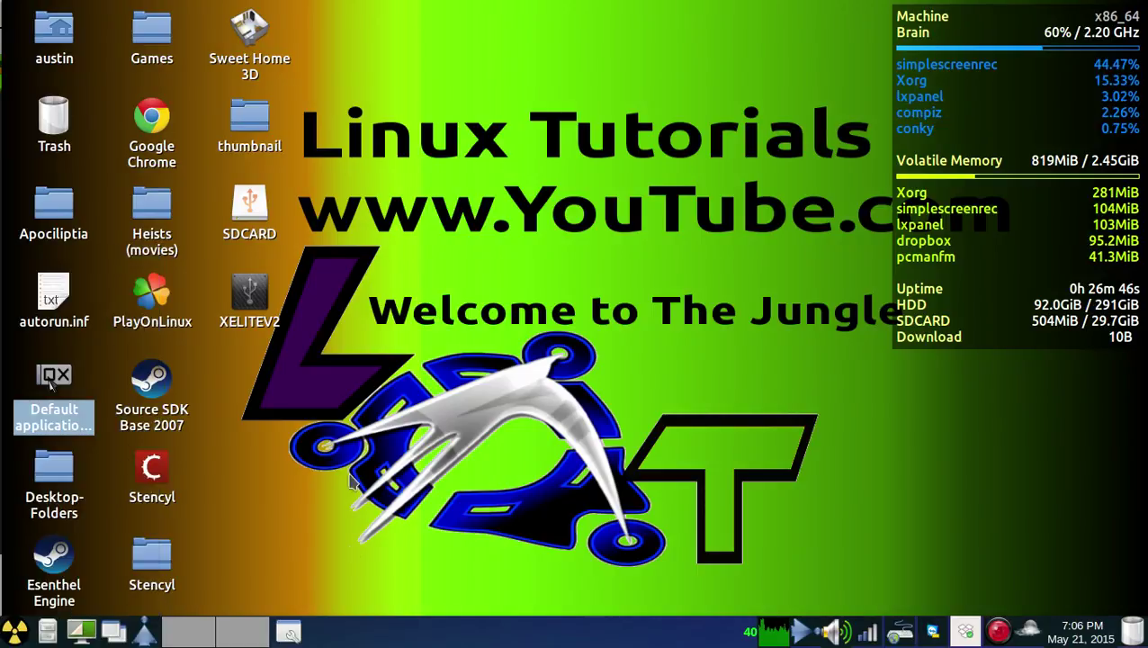
left_click(284, 634)
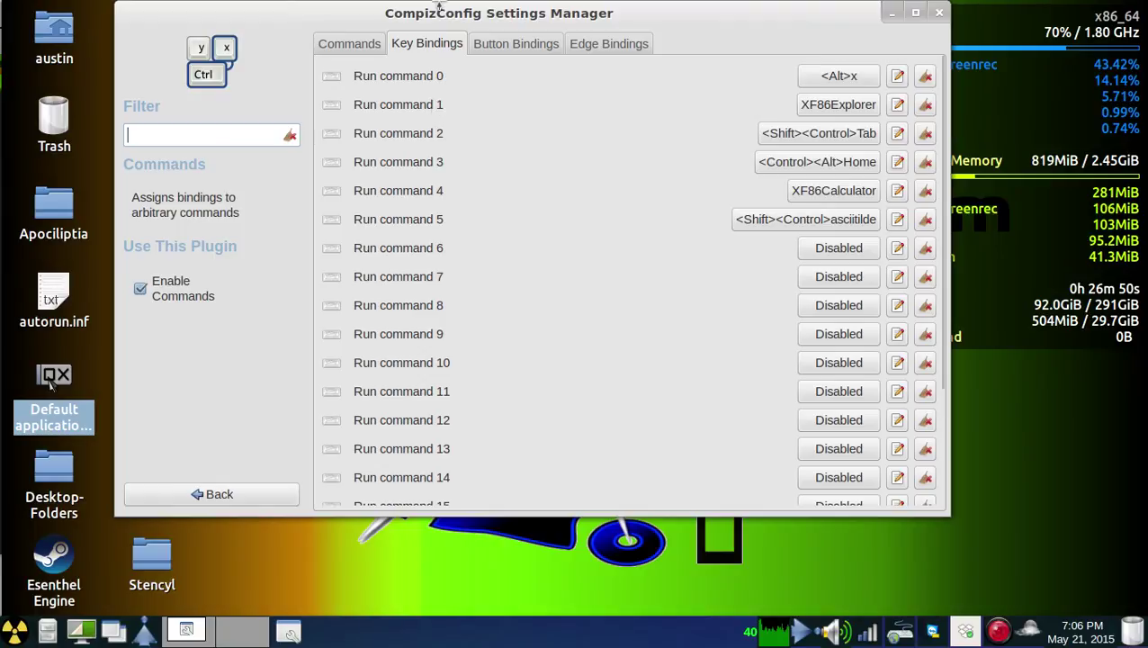
left_click(512, 49)
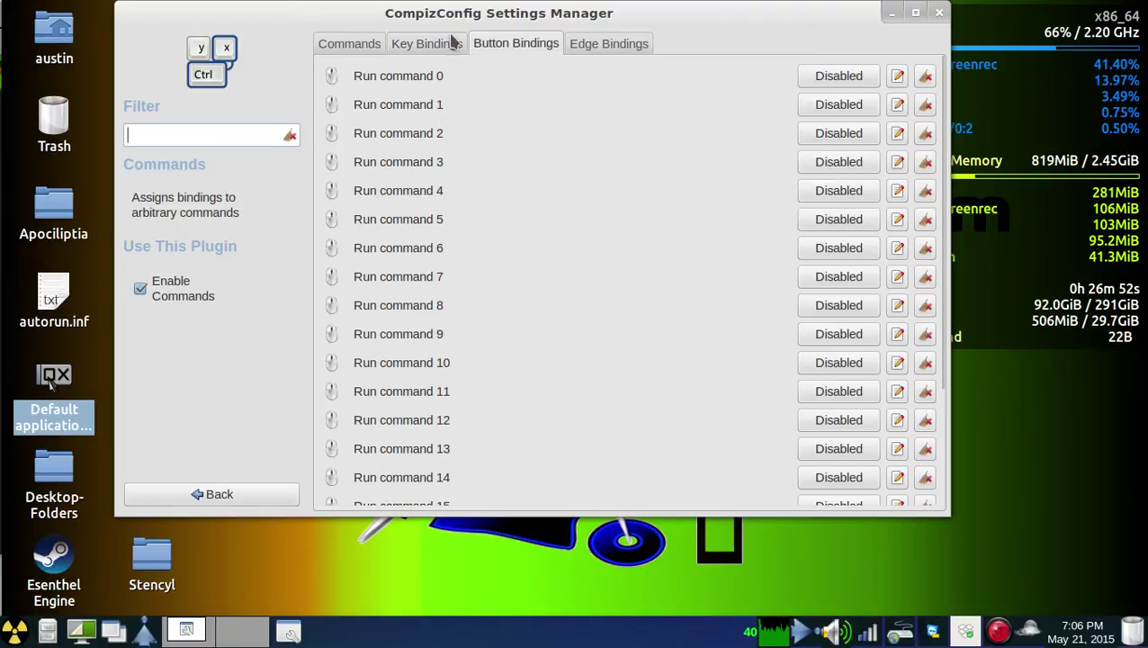
left_click(378, 49)
left_click(469, 209)
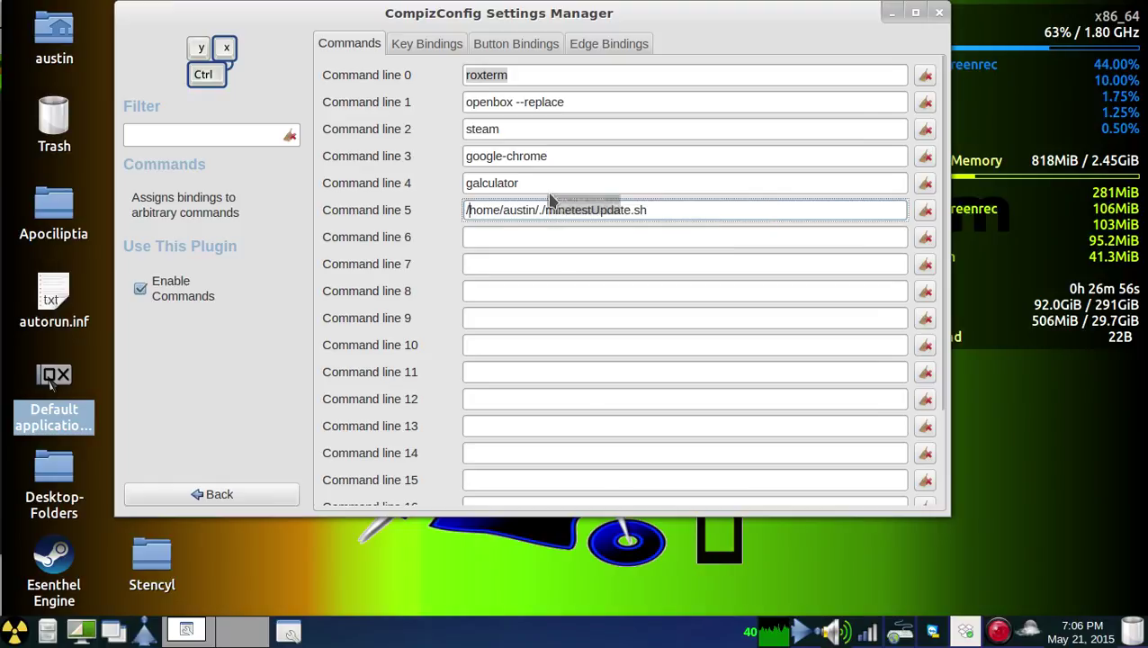
type("sudo")
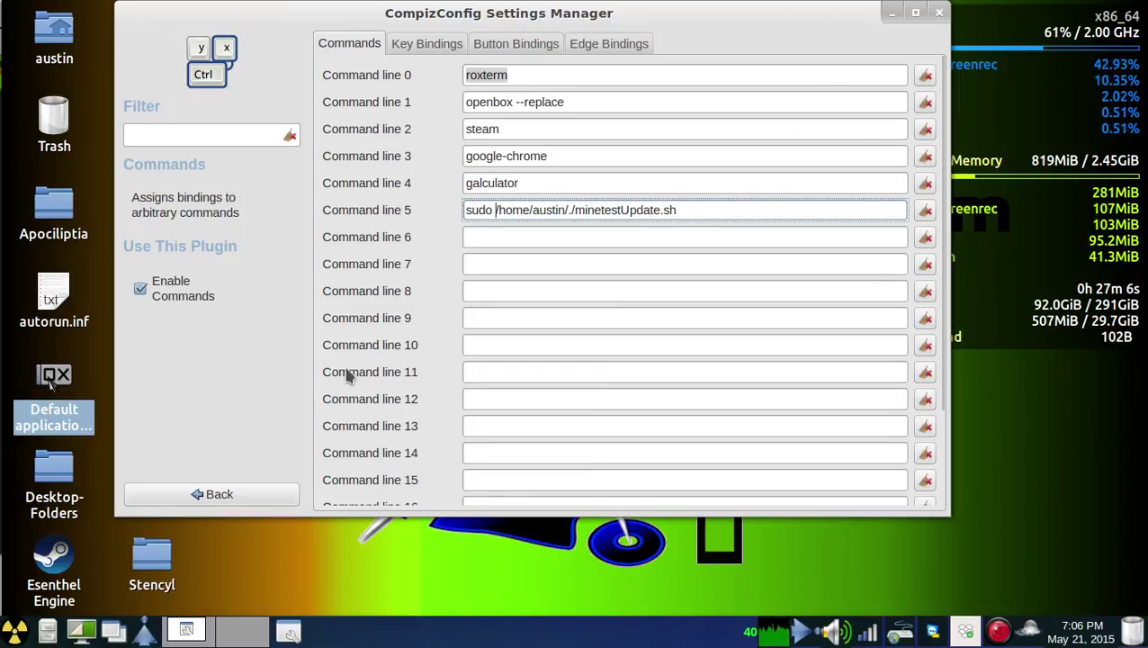
left_click(281, 491)
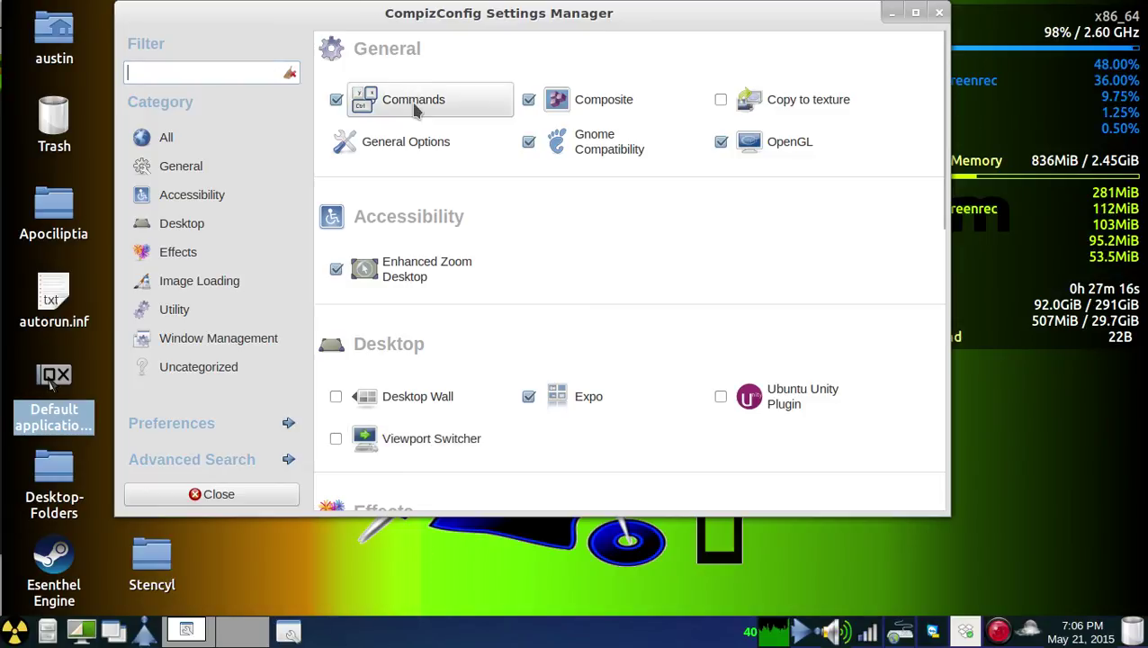
Open a terminal with Ctrl+Alt+T, reopen the Commands plugin, then close the terminal
key("ctrl+alt+t")
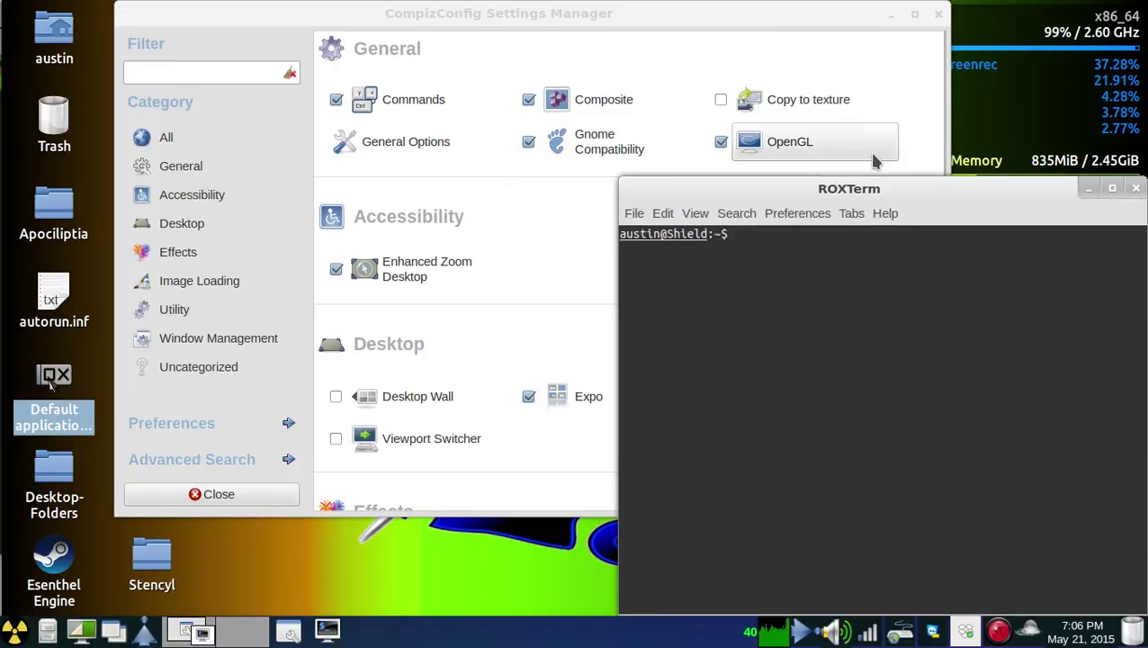
left_click_drag(866, 195, 763, 95)
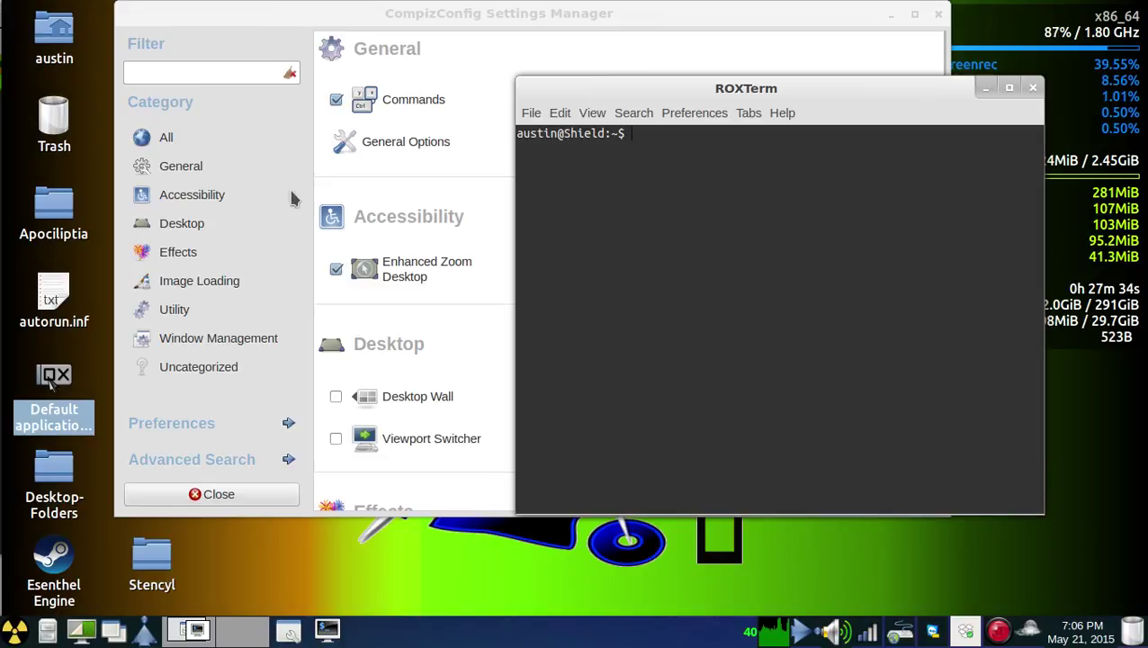
left_click(414, 101)
left_click(417, 102)
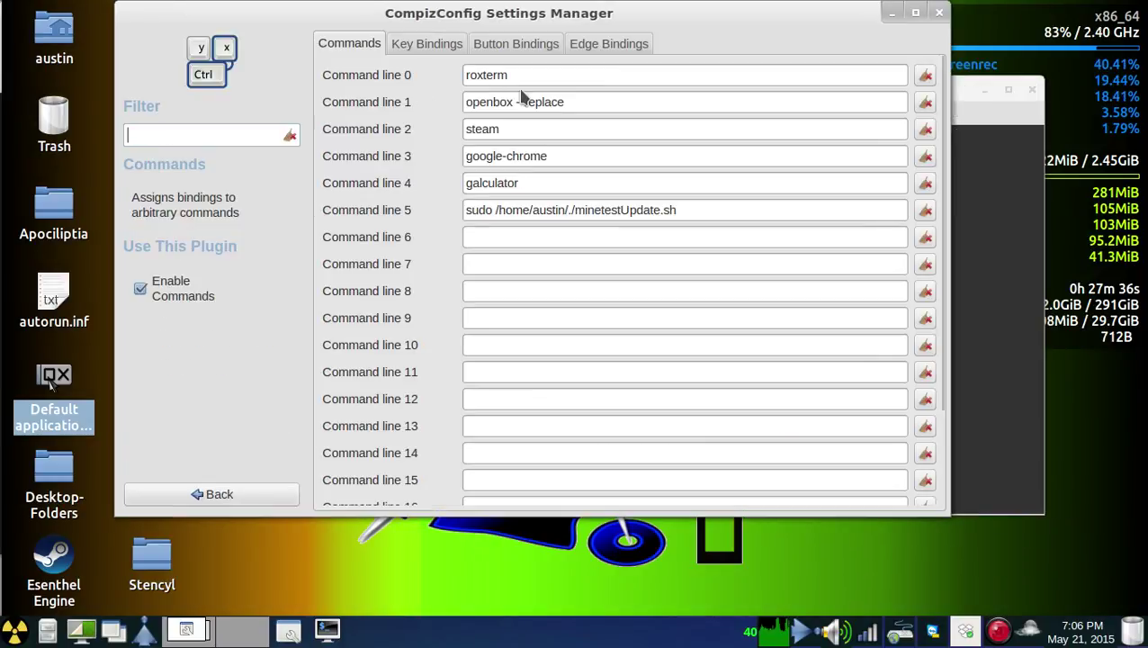
left_click(457, 44)
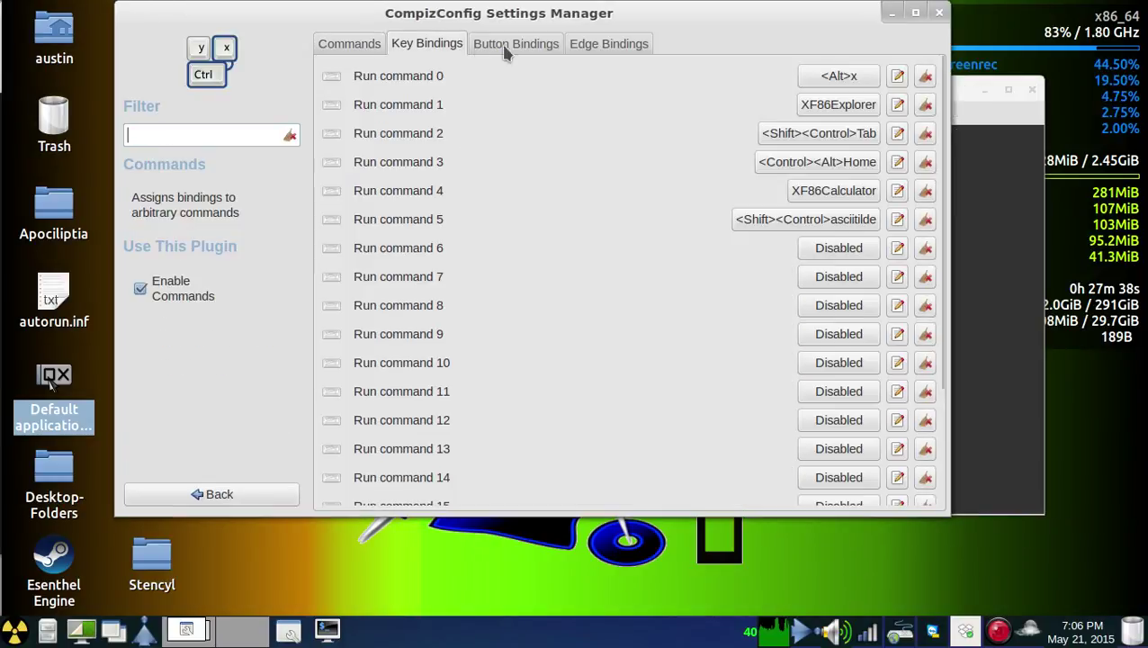
left_click(1035, 189)
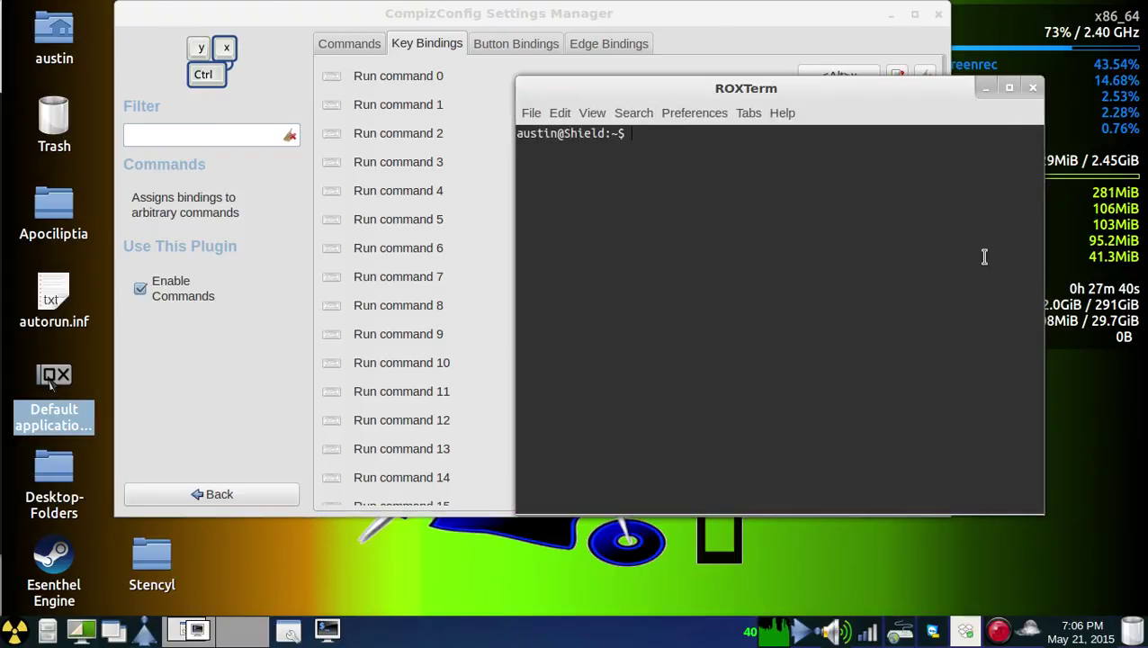
left_click(1031, 87)
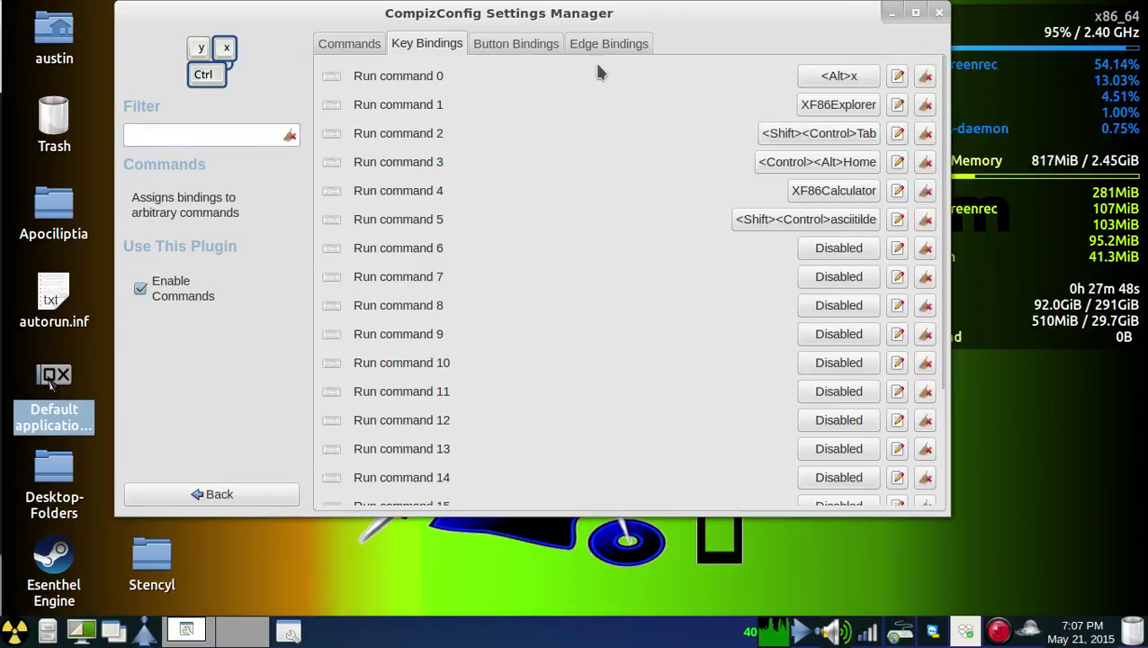
Check the empty Button Bindings and Edge Bindings tabs, then go Back to the plugin overview
left_click(540, 45)
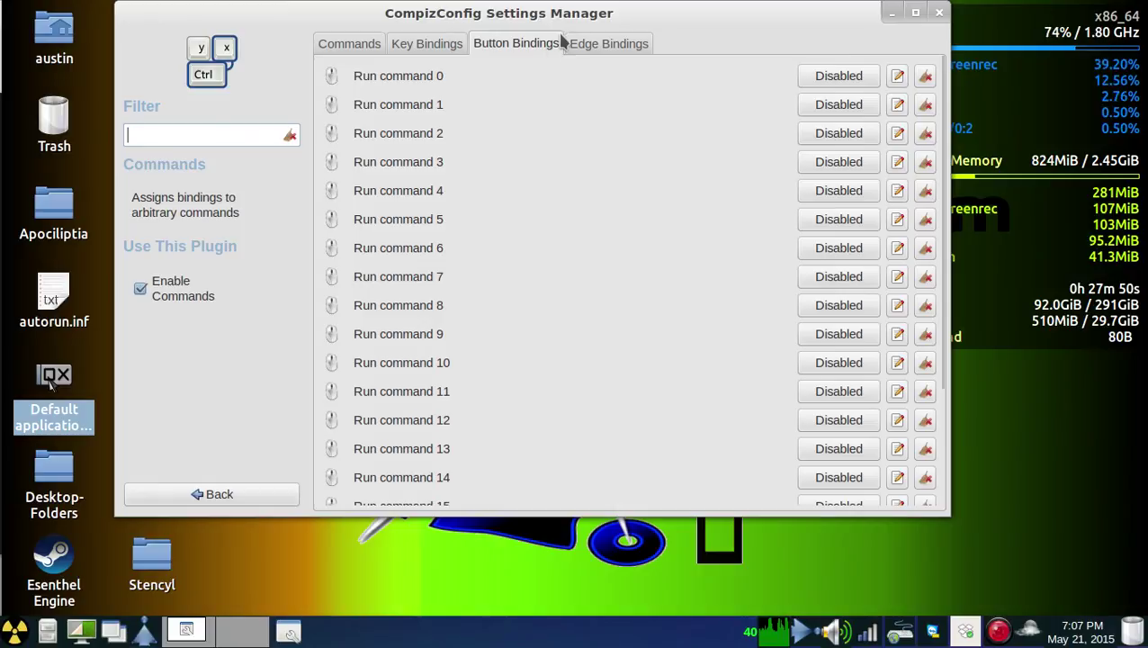
left_click(584, 49)
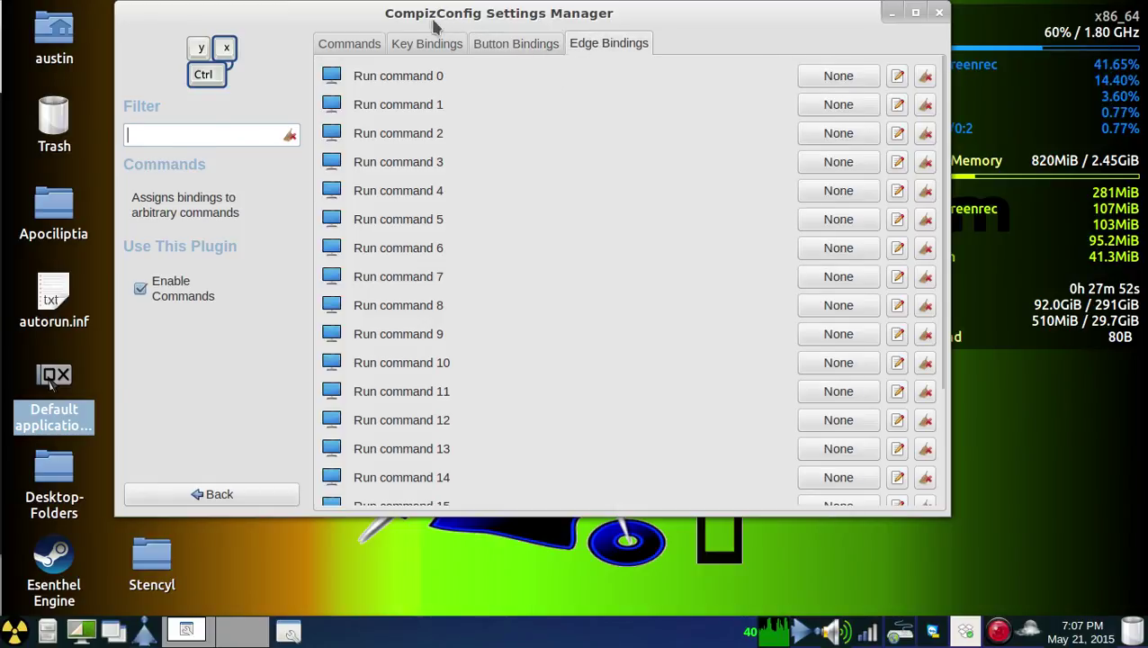
left_click(331, 45)
left_click(236, 493)
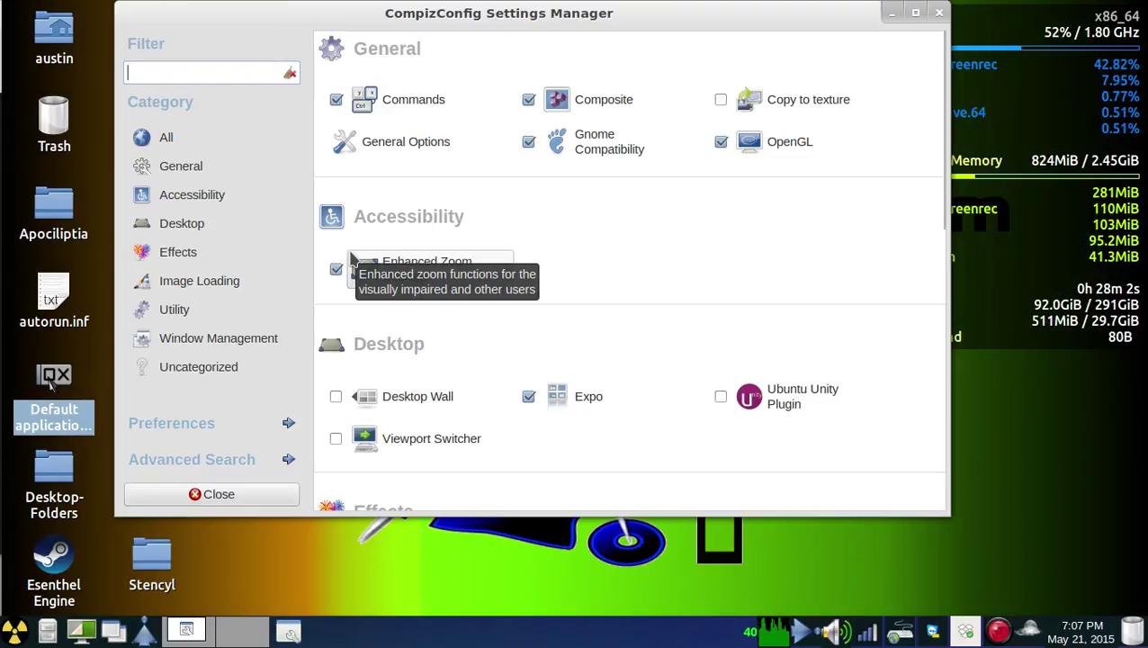
Open Viewport Switcher, enable it, and browse its binding tabs
left_click(409, 455)
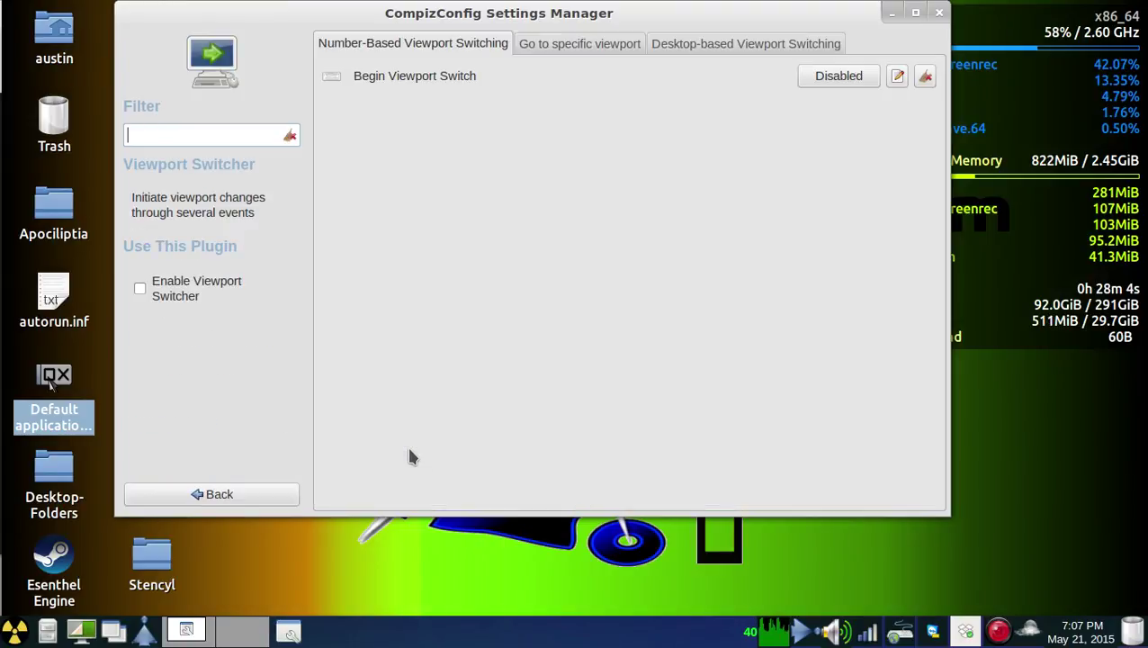
left_click(201, 287)
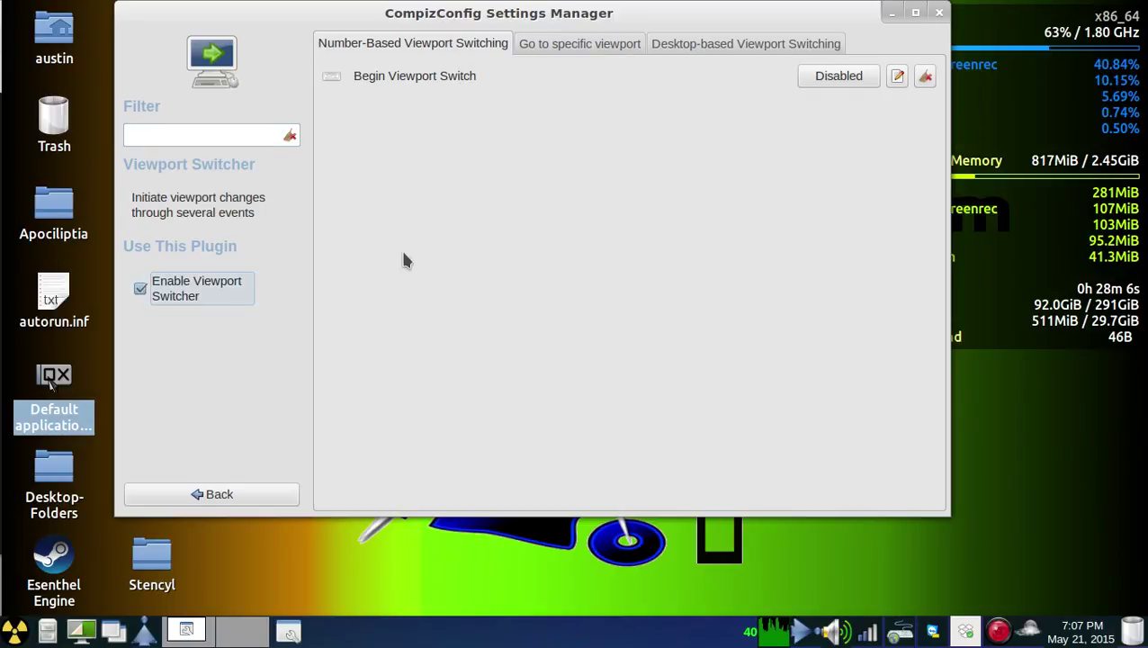
left_click(580, 47)
left_click(688, 44)
left_click(531, 45)
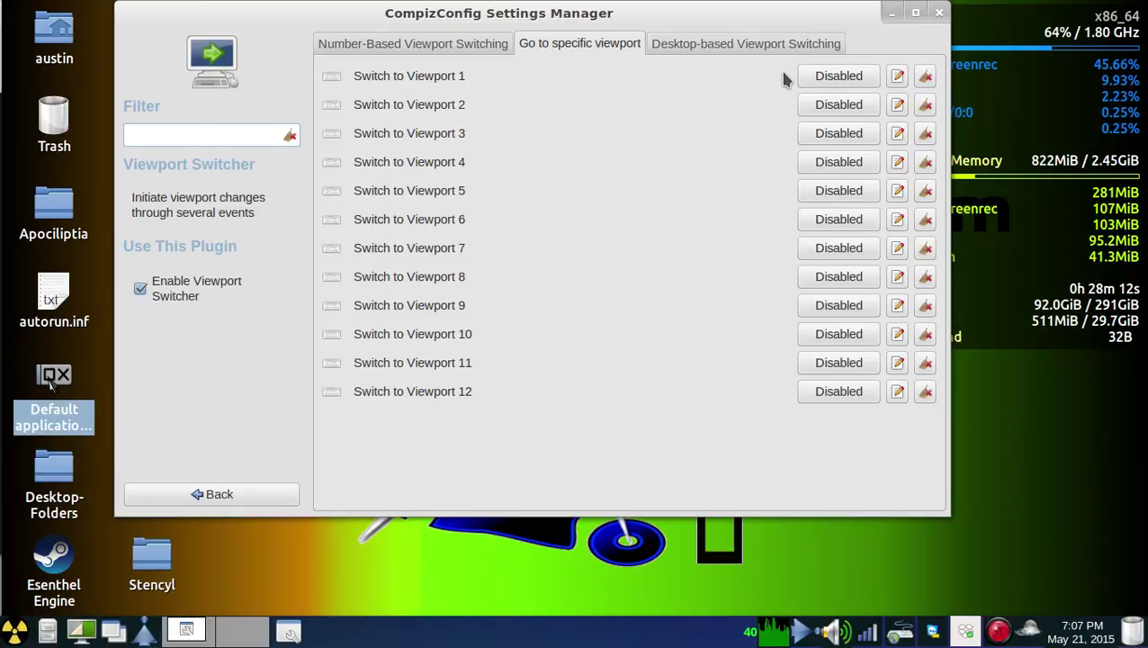
left_click(419, 44)
Enable the Begin Viewport Switch binding and set it to Super+F1
left_click(838, 75)
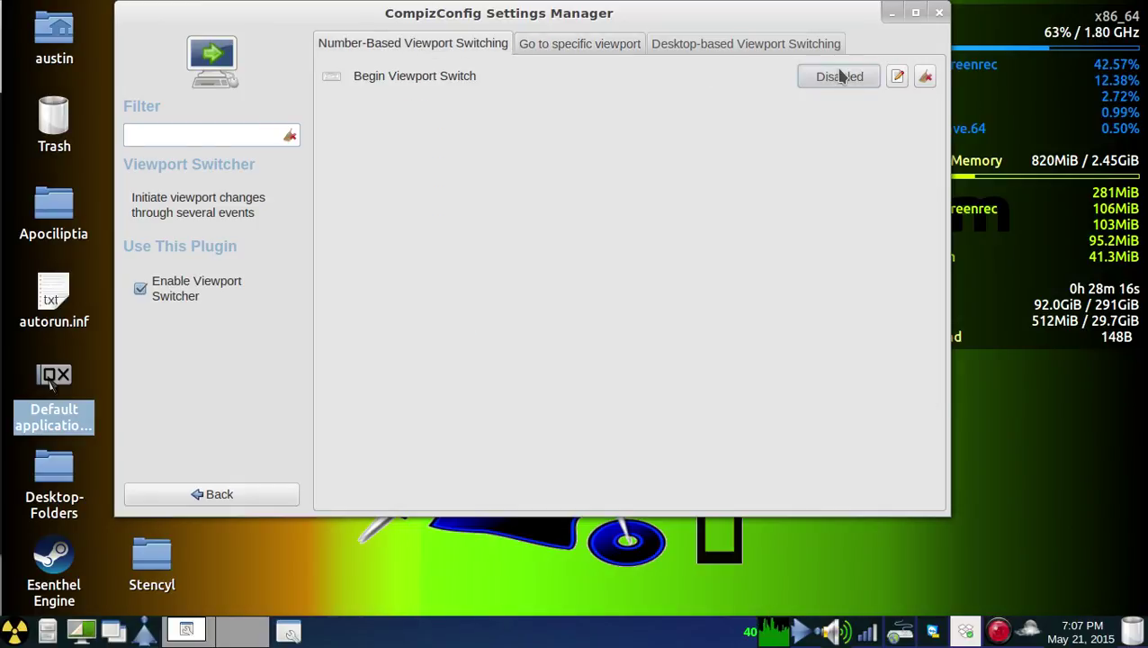
key("space")
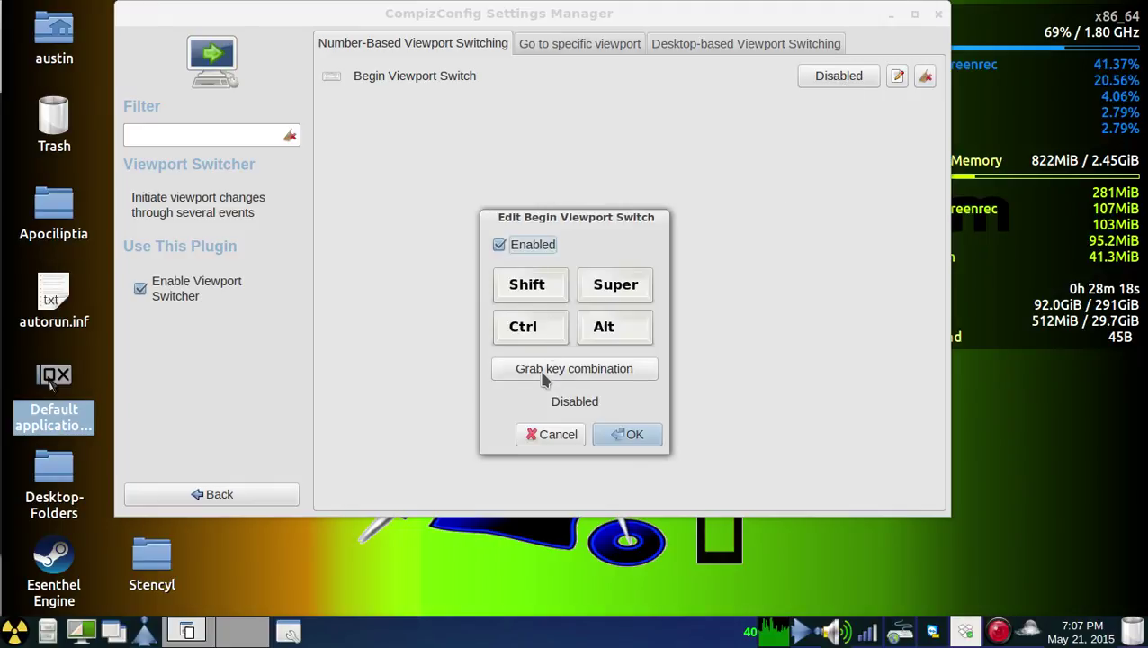
left_click(582, 371)
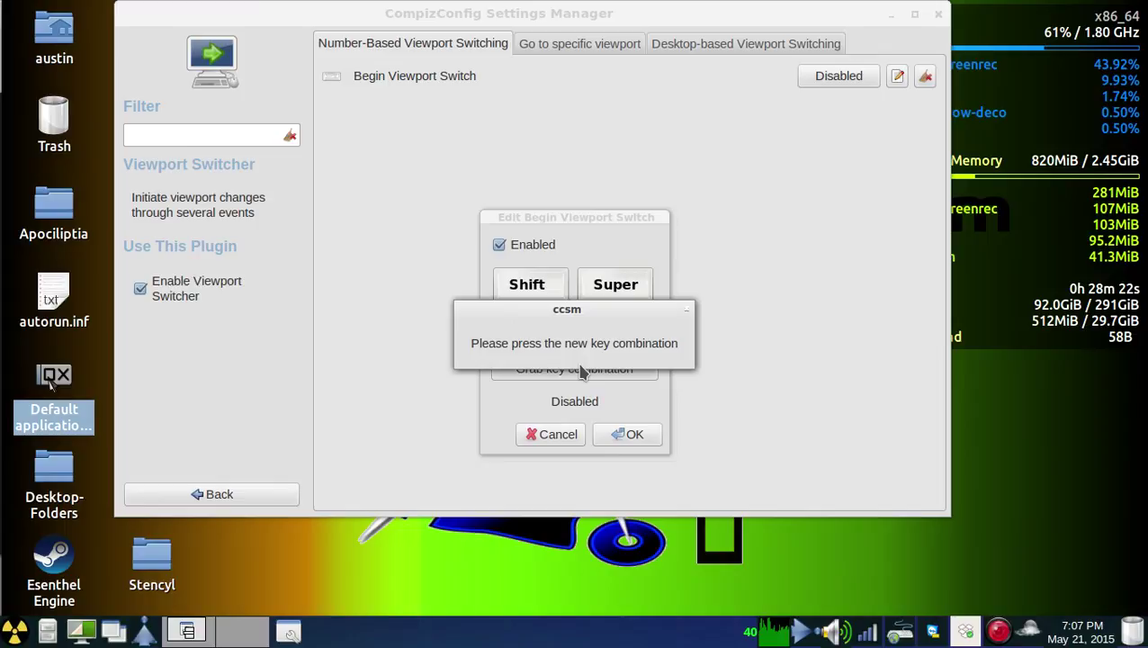
key("super+F1")
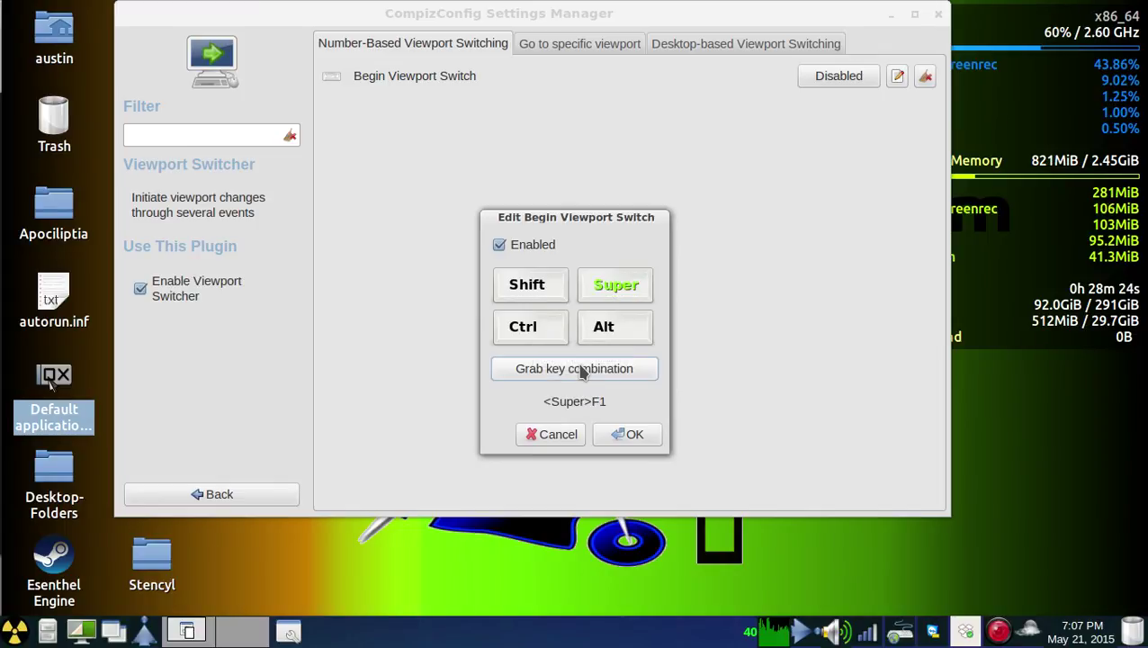
left_click(630, 434)
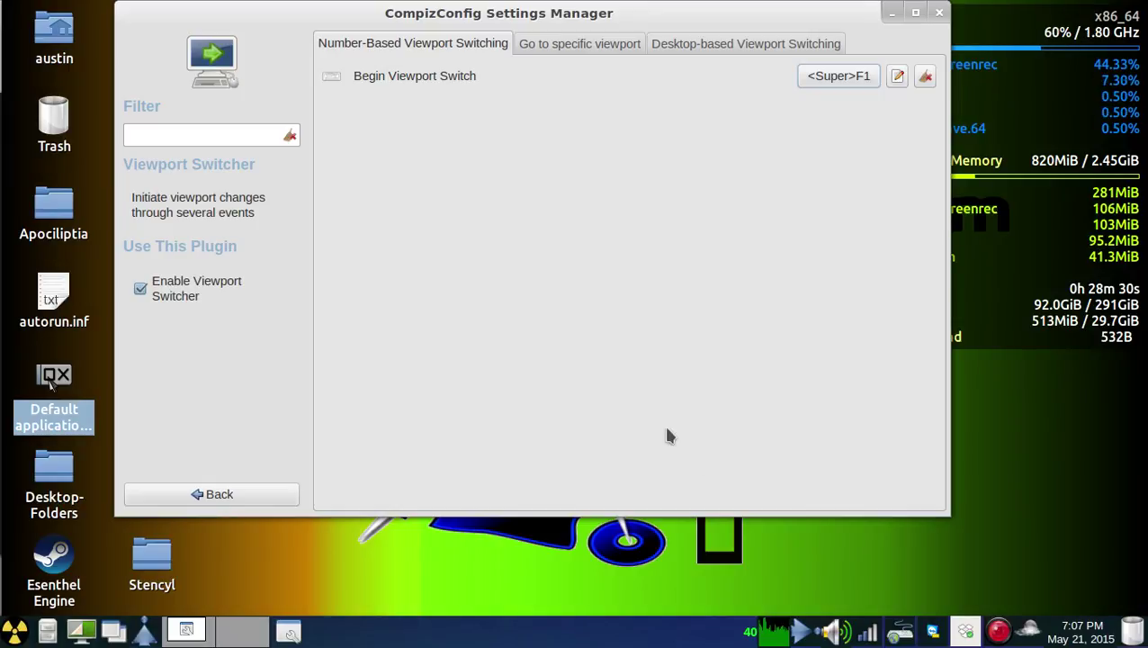
Review the other viewport binding tabs and return to the plugin overview
left_click(558, 43)
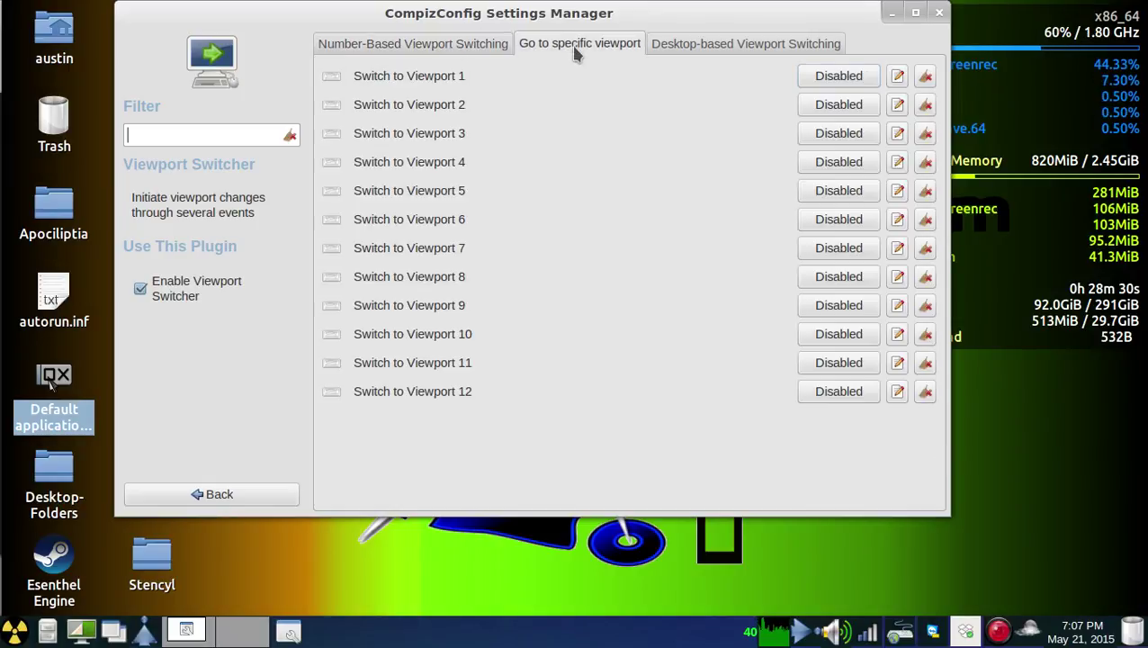
left_click(697, 43)
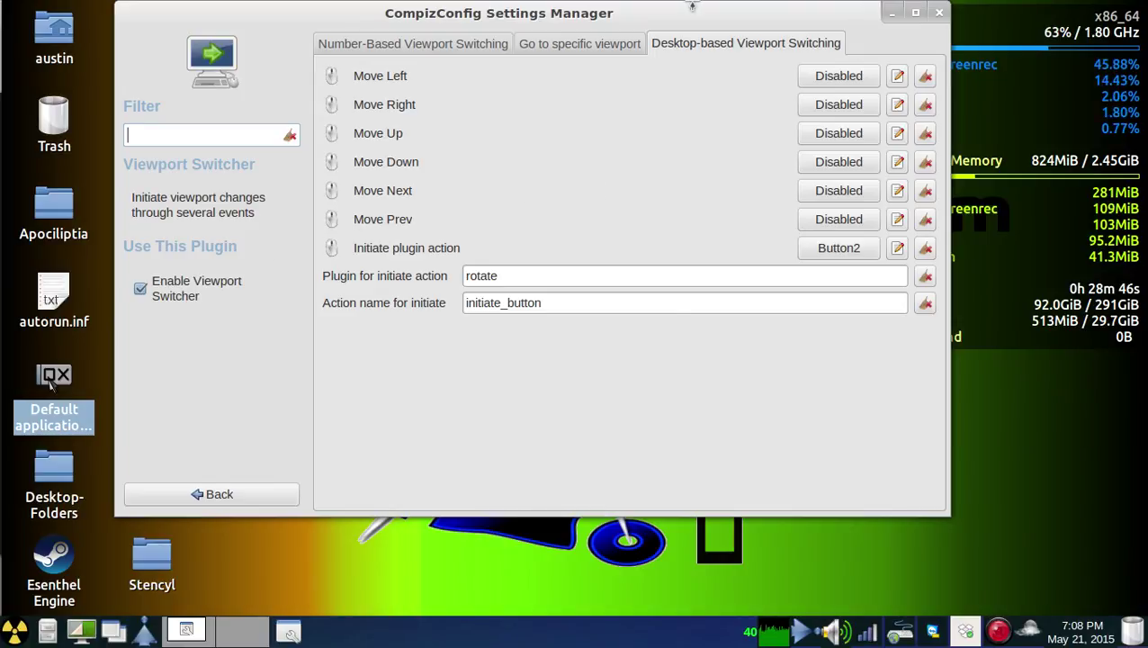
left_click(479, 47)
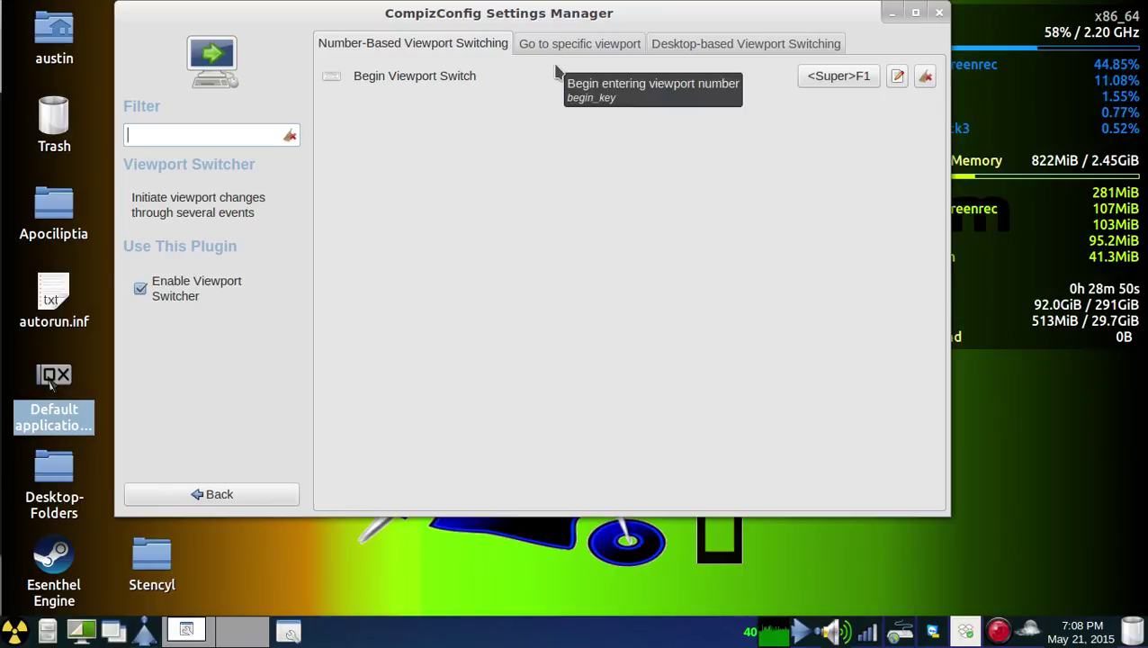
left_click(221, 495)
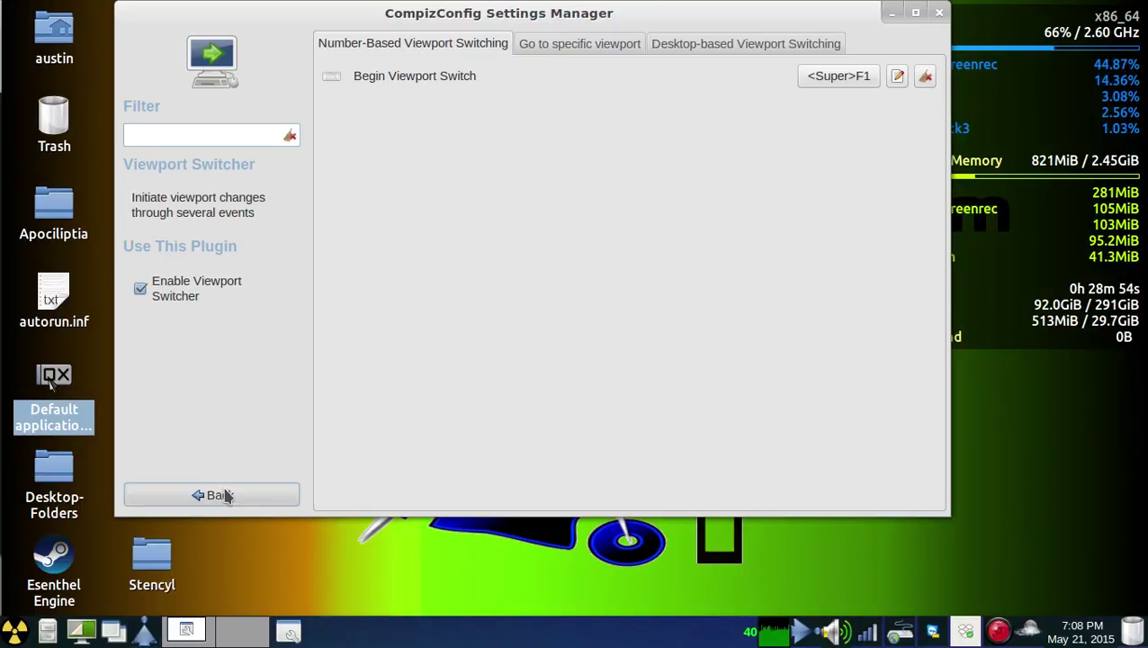
Untick Viewport Switcher in the plugin list, then visit Preferences and return to the plugins
scroll(532, 315, "down", 3)
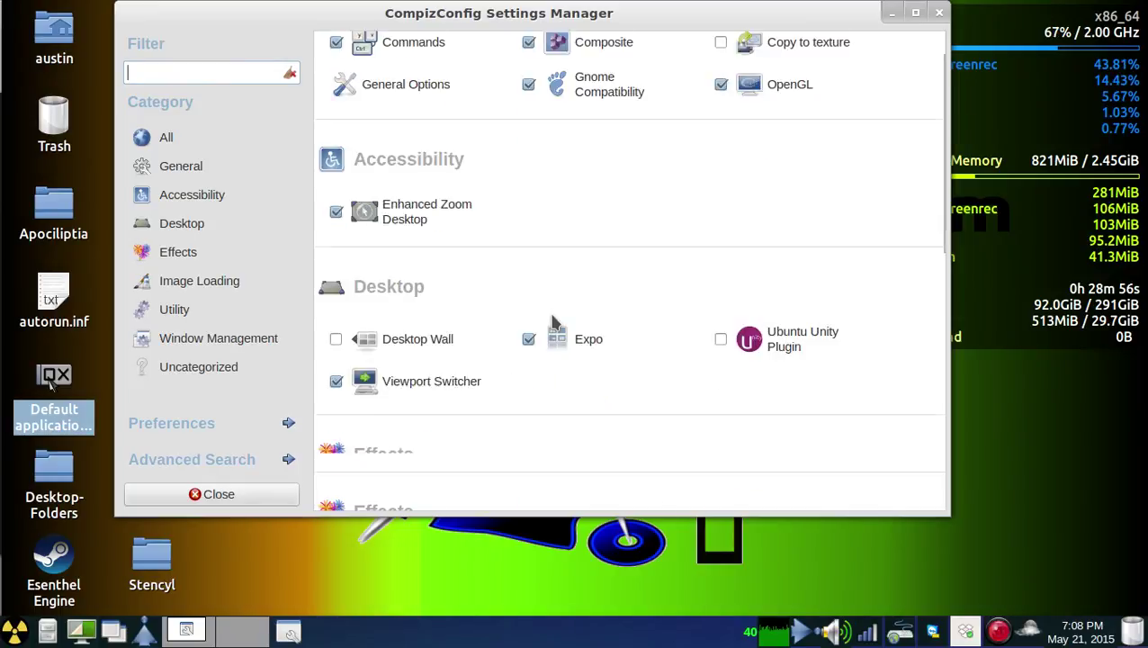
left_click(334, 322)
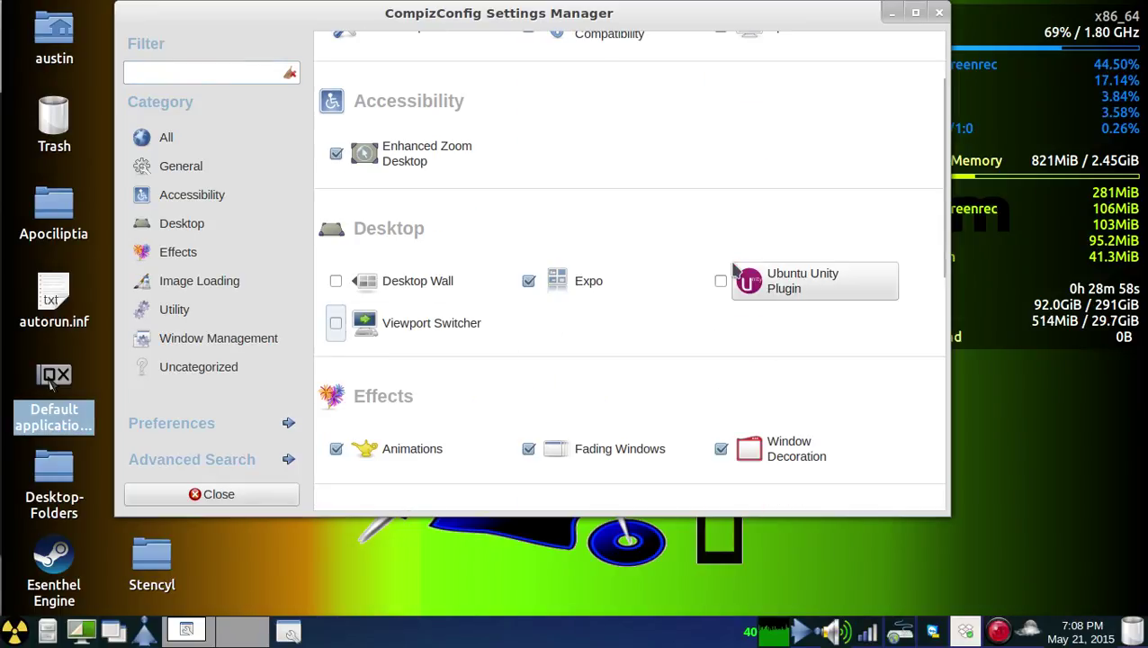
scroll(673, 346, "down", 7)
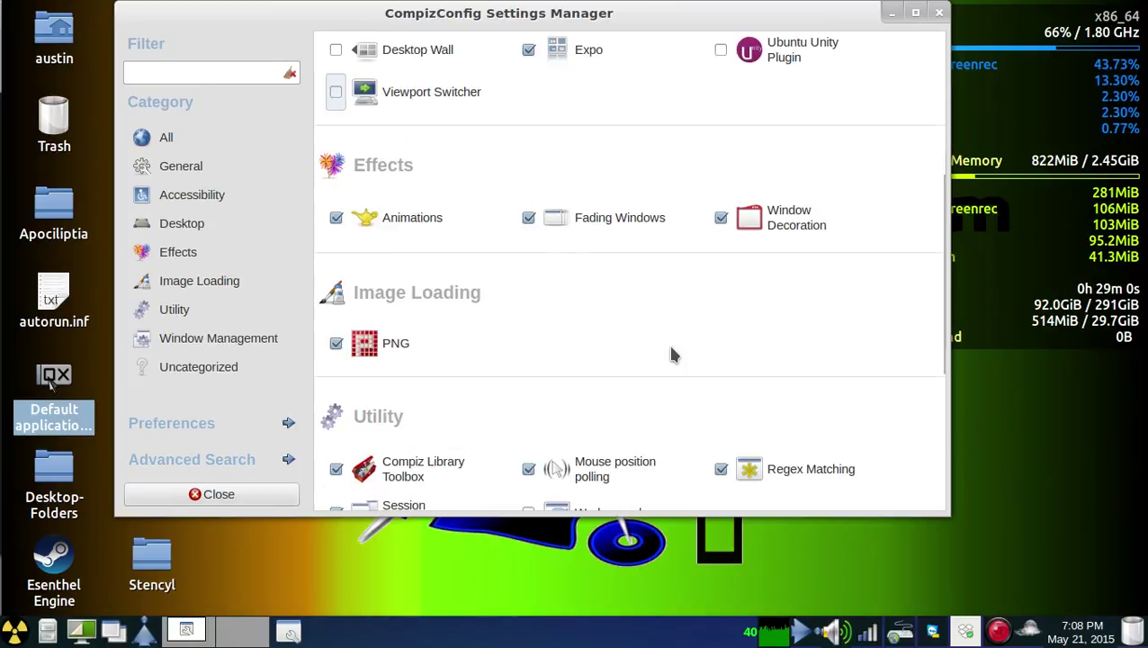
scroll(592, 418, "down", 7)
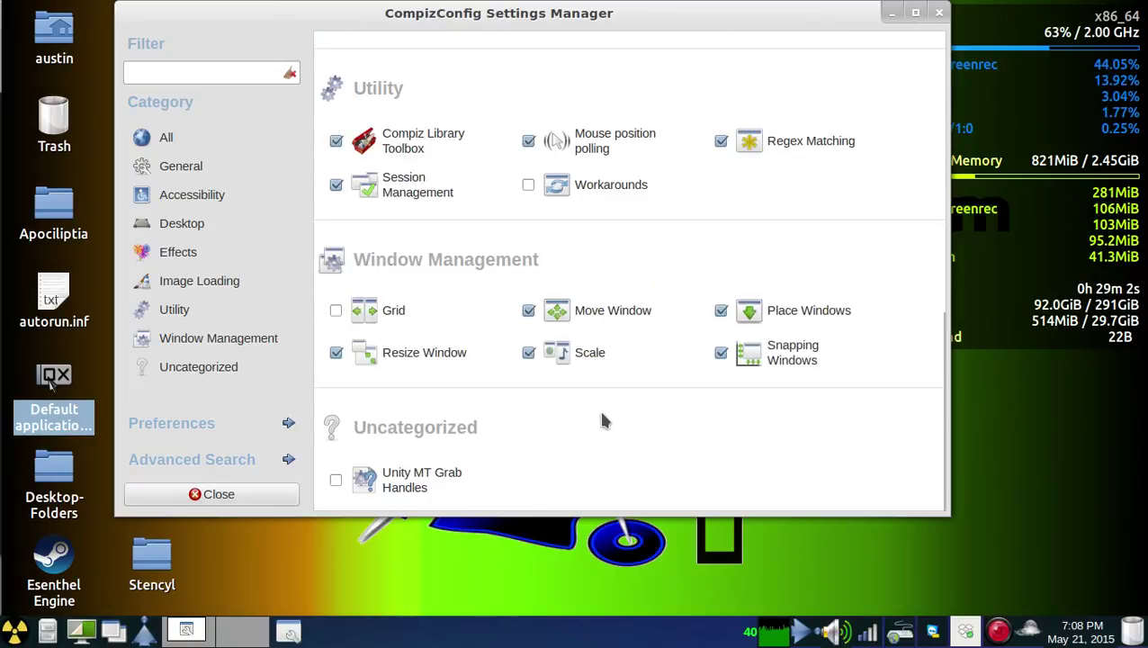
left_click(288, 425)
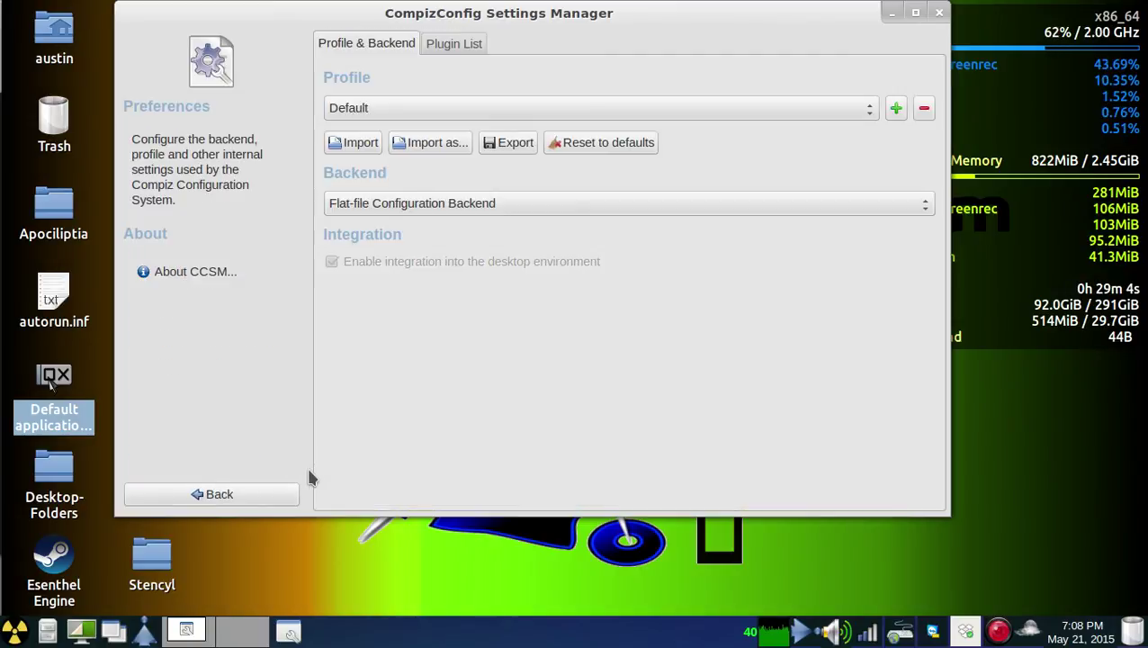
left_click(206, 498)
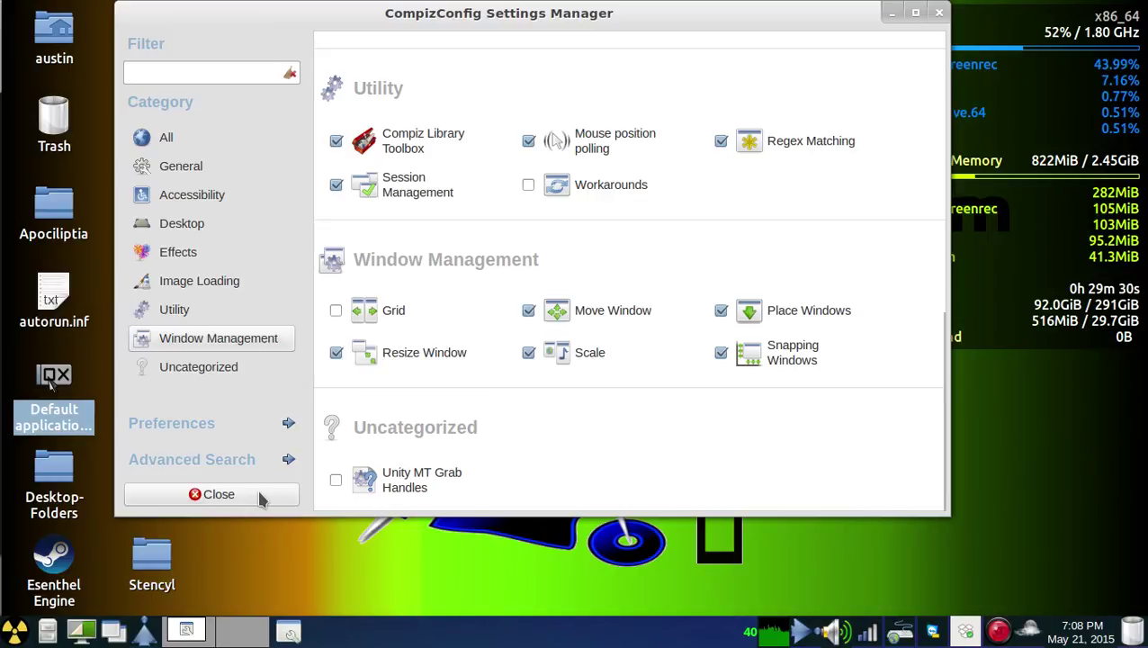
Run 'compiz --replace' in a new terminal, then minimize the ROXTerm window
key("ctrl+alt+t")
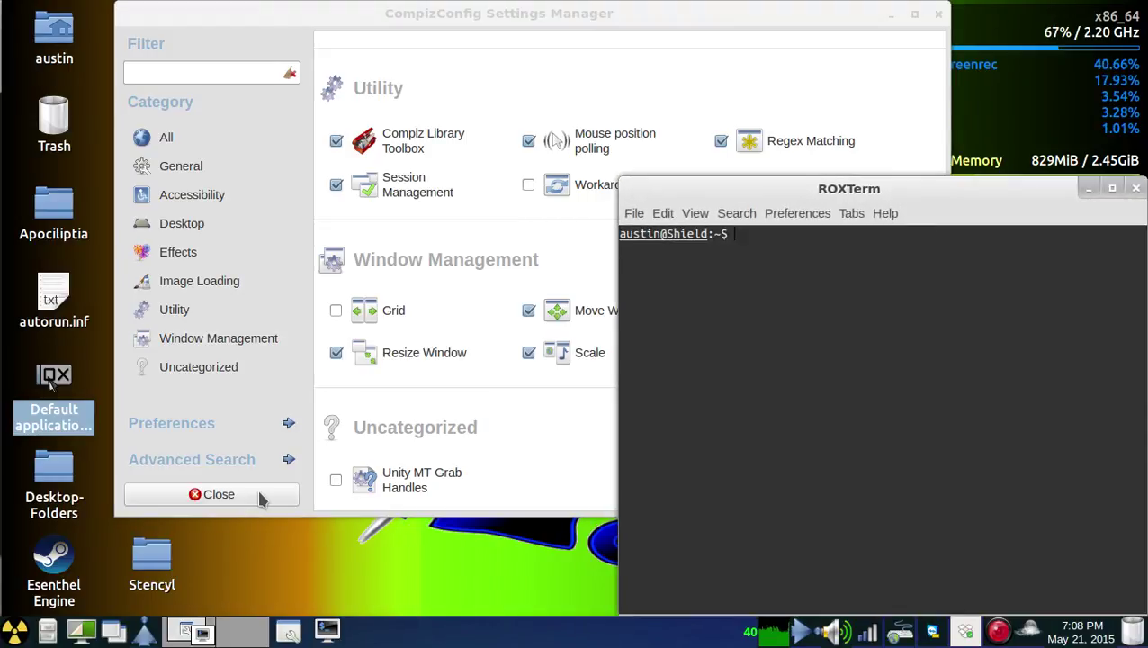
type("compi")
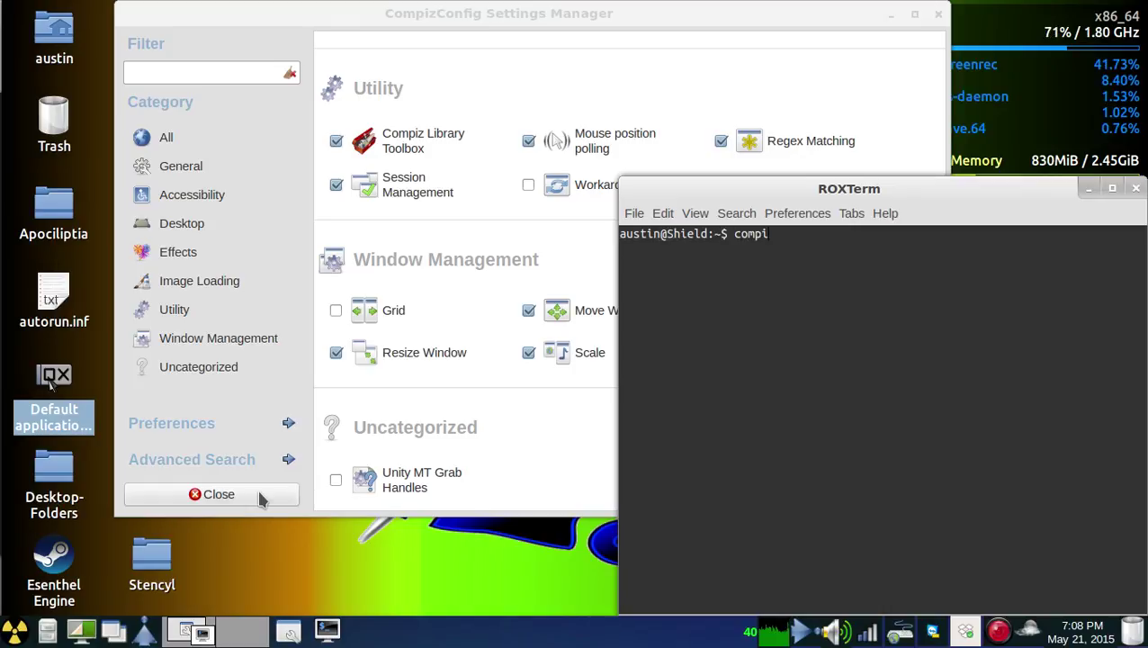
type("z --repla")
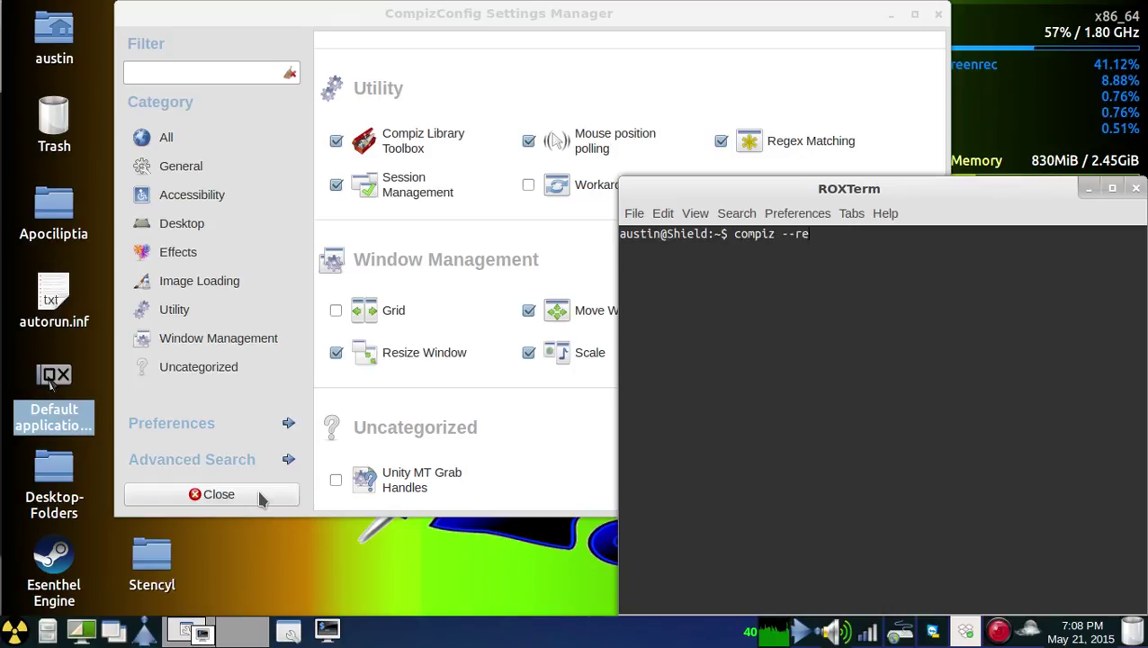
type("ce")
key("Return")
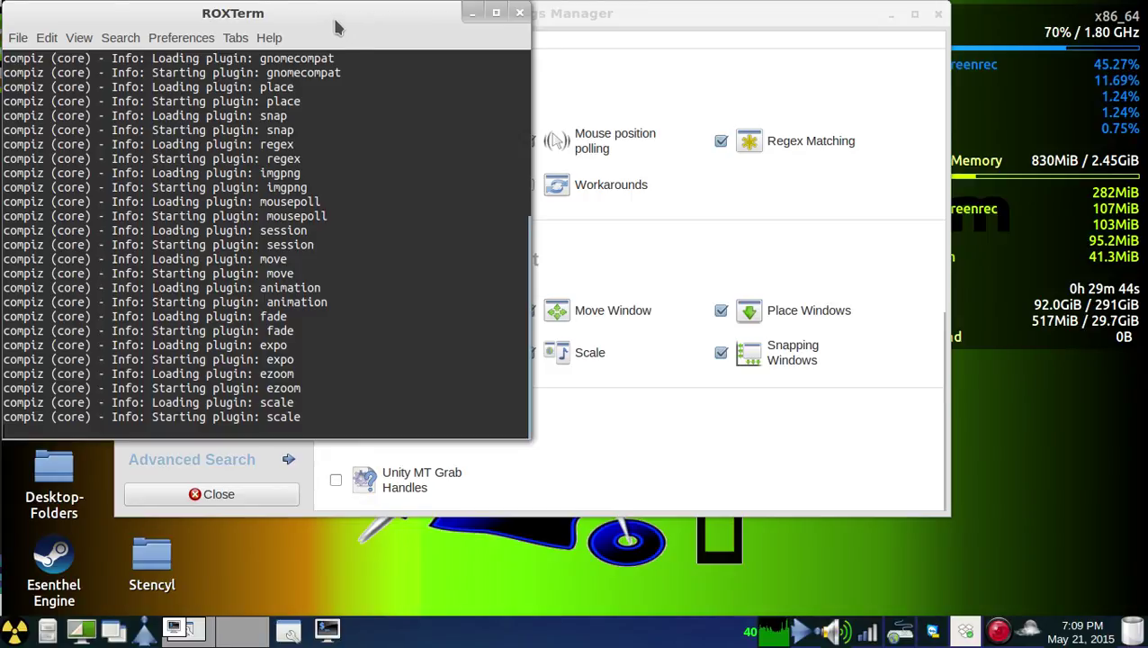
left_click(185, 628)
left_click(288, 628)
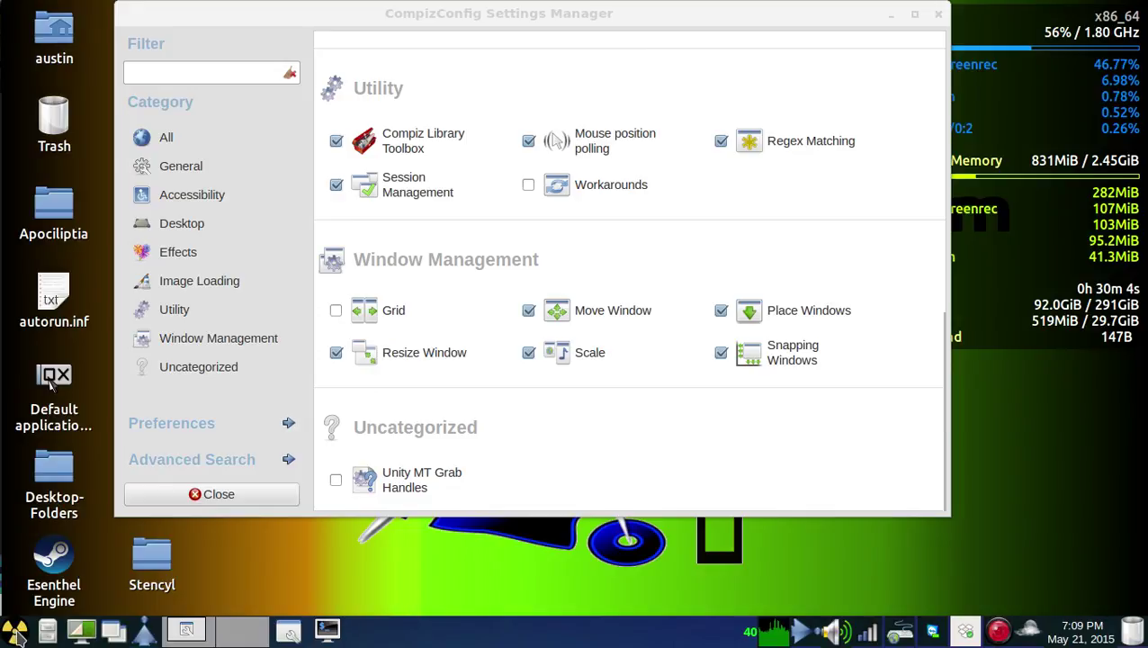
Open a new terminal and type the reboot command 'sudo shutdown -r'
key("ctrl+alt+t")
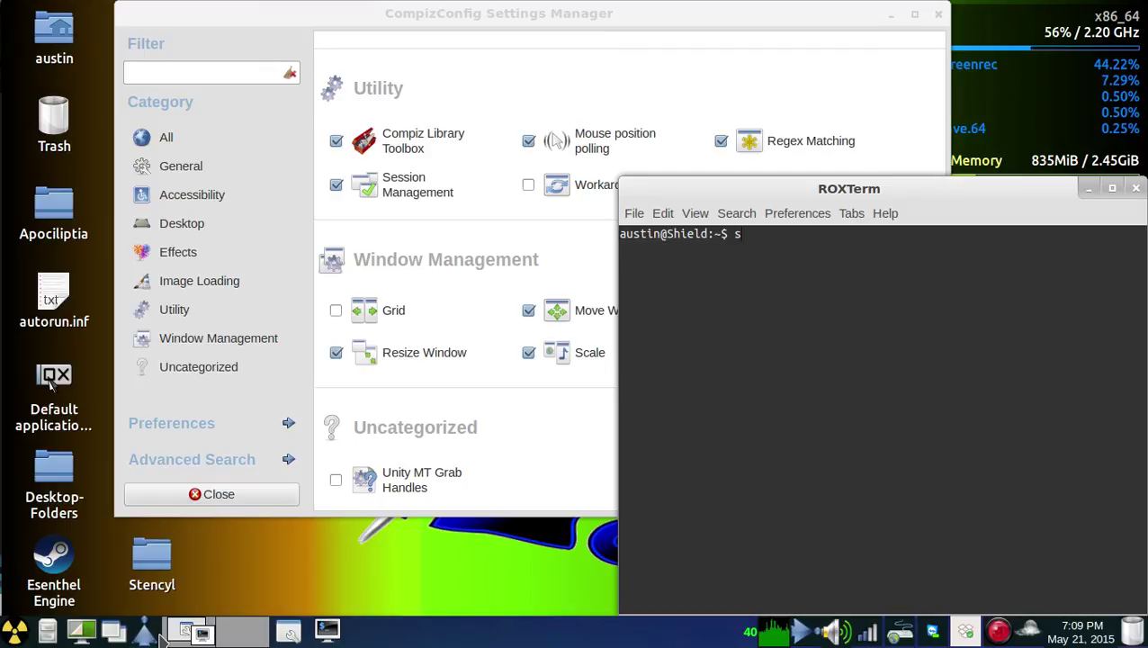
type("sudo shu")
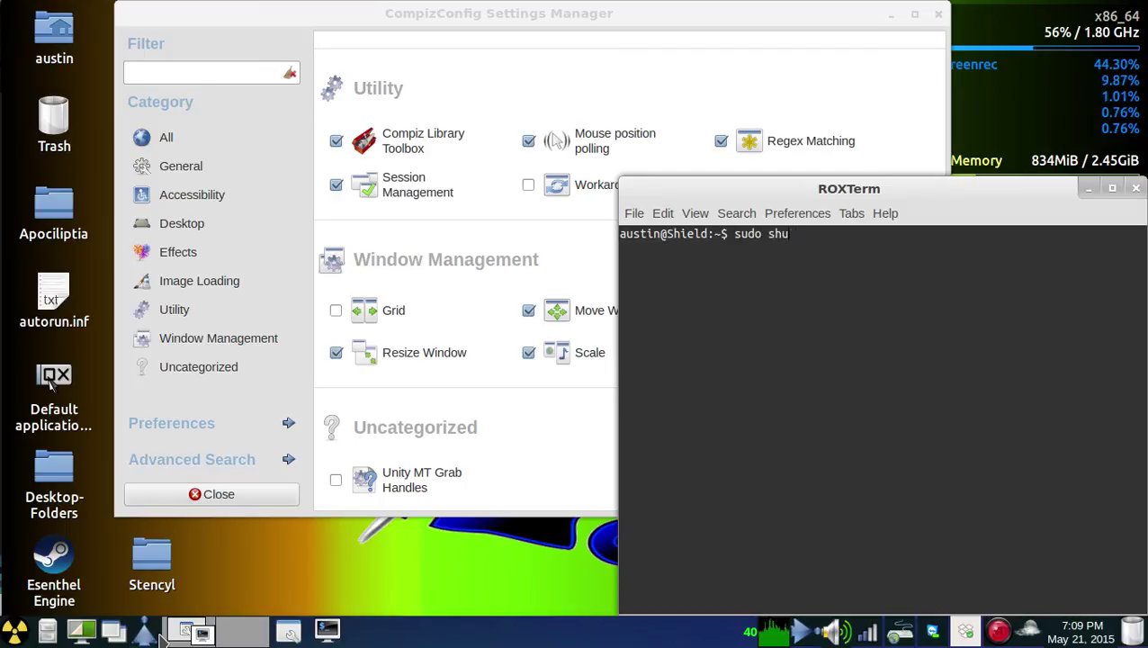
type("tdown")
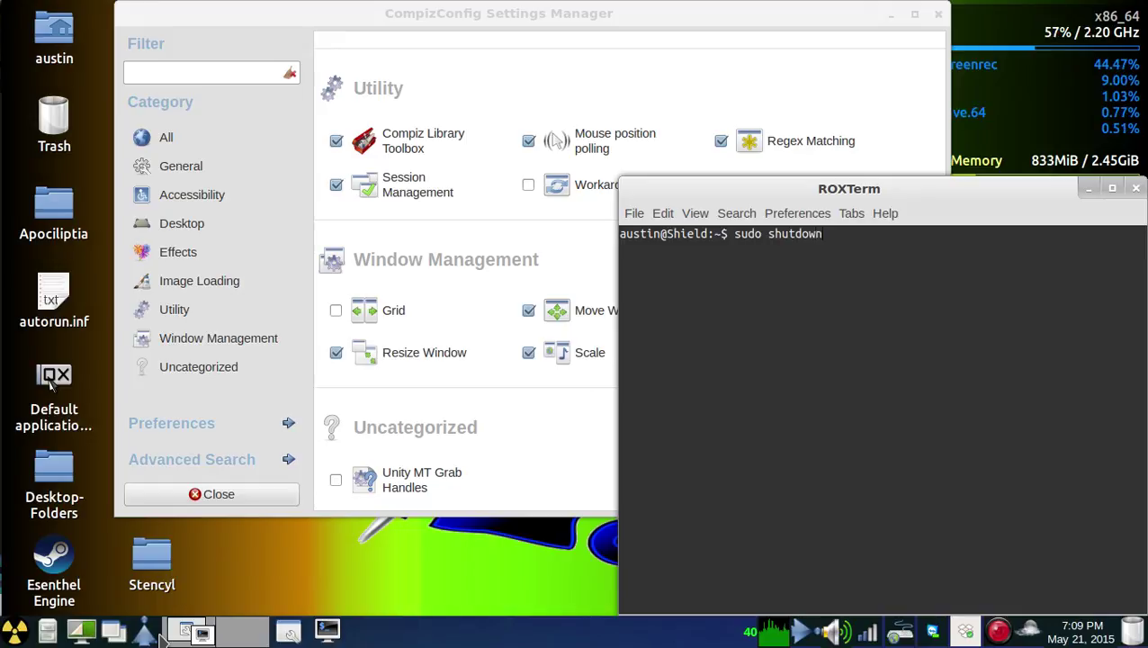
type(" -r")
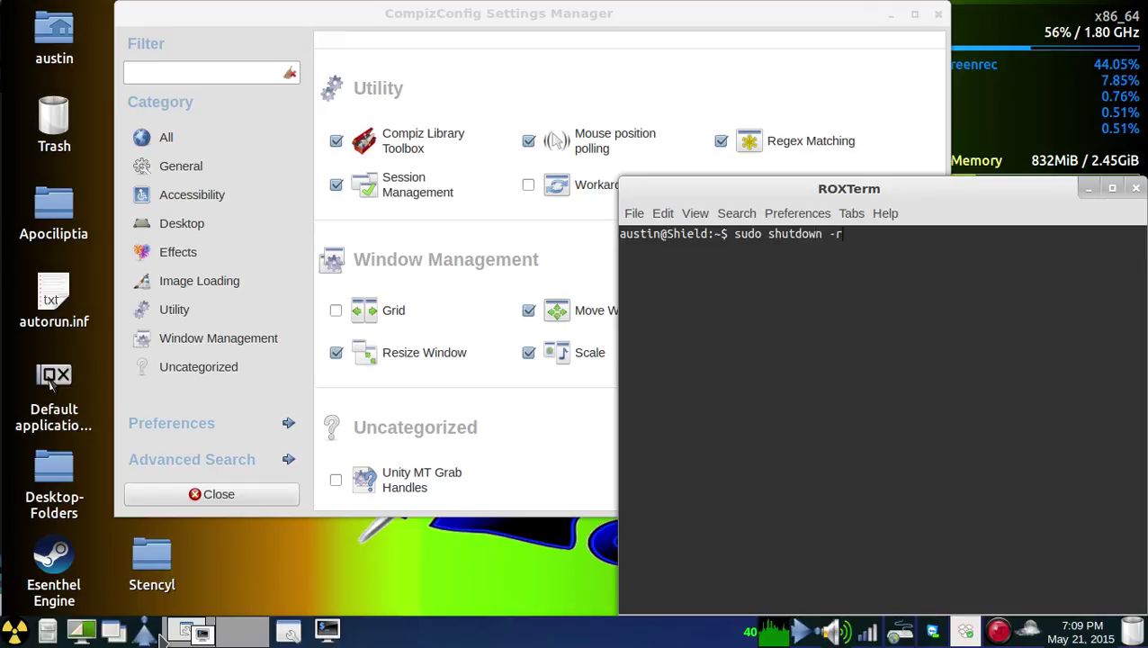